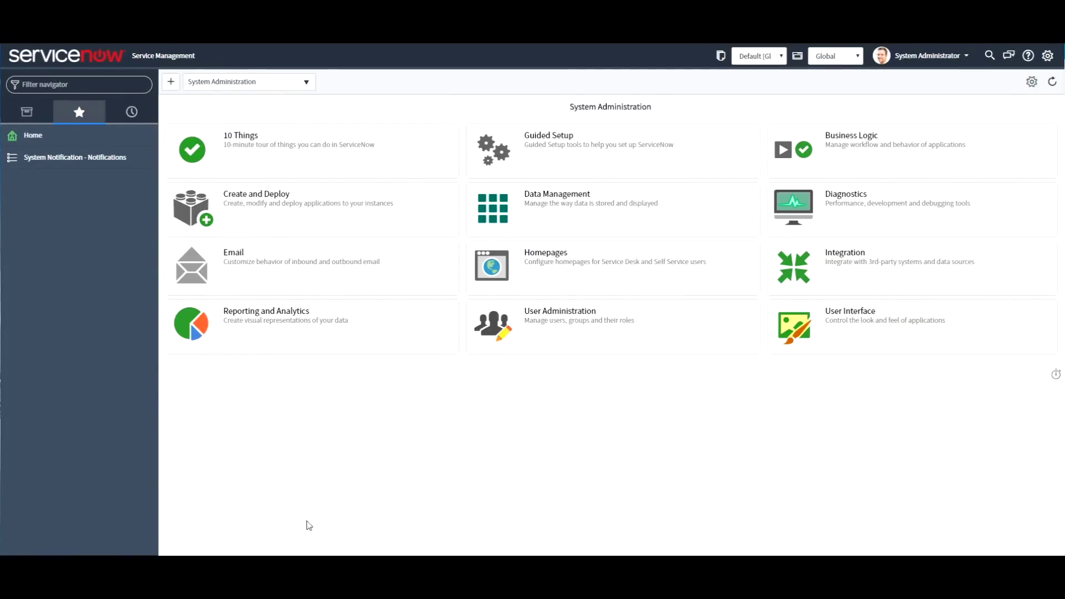
Step: Filter the application navigator for 'studio' and launch Studio
left_click(29, 117)
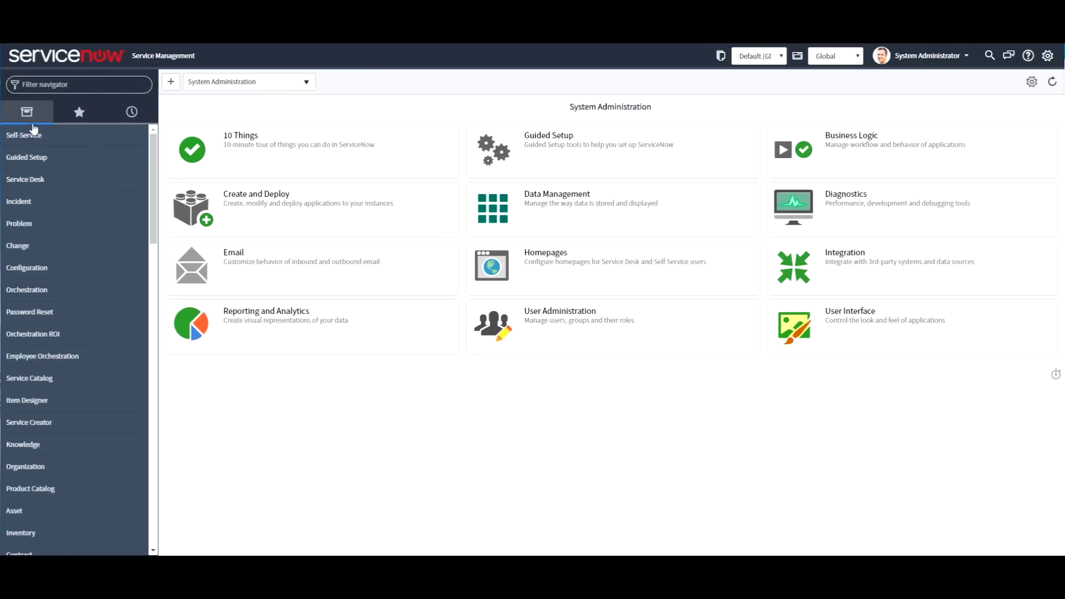
type("studio")
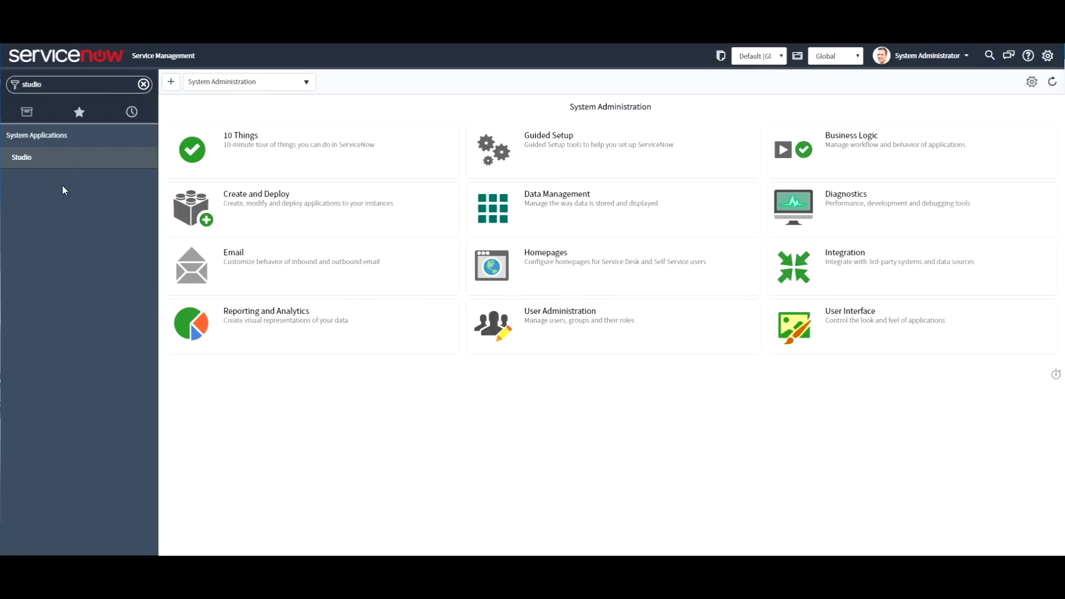
left_click(25, 160)
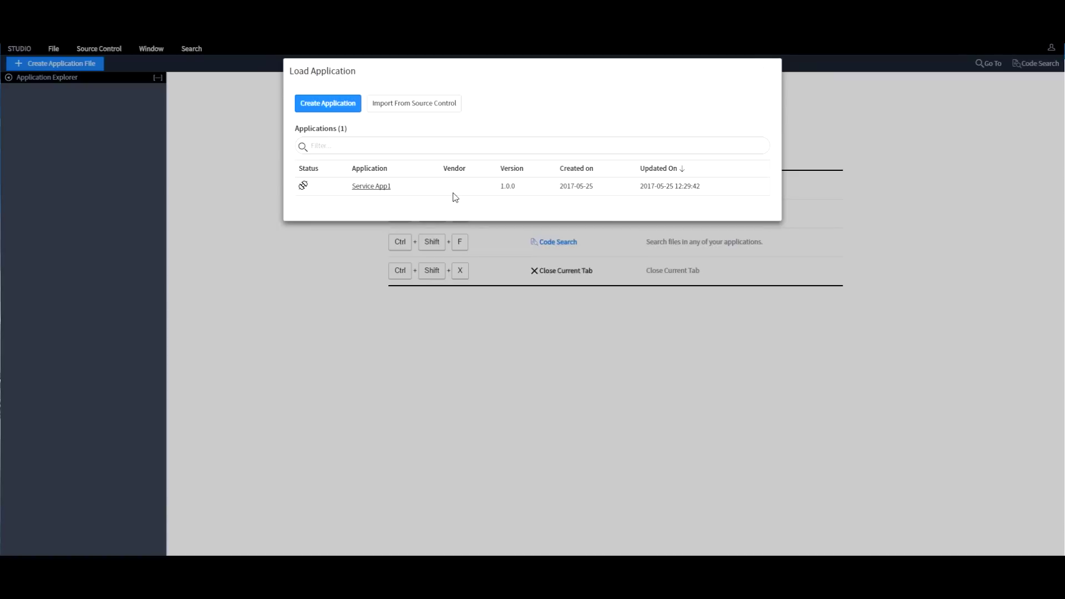
Step: Create the application ChoresZero from scratch with scope x_81418_choreszero and confirm it
left_click(341, 107)
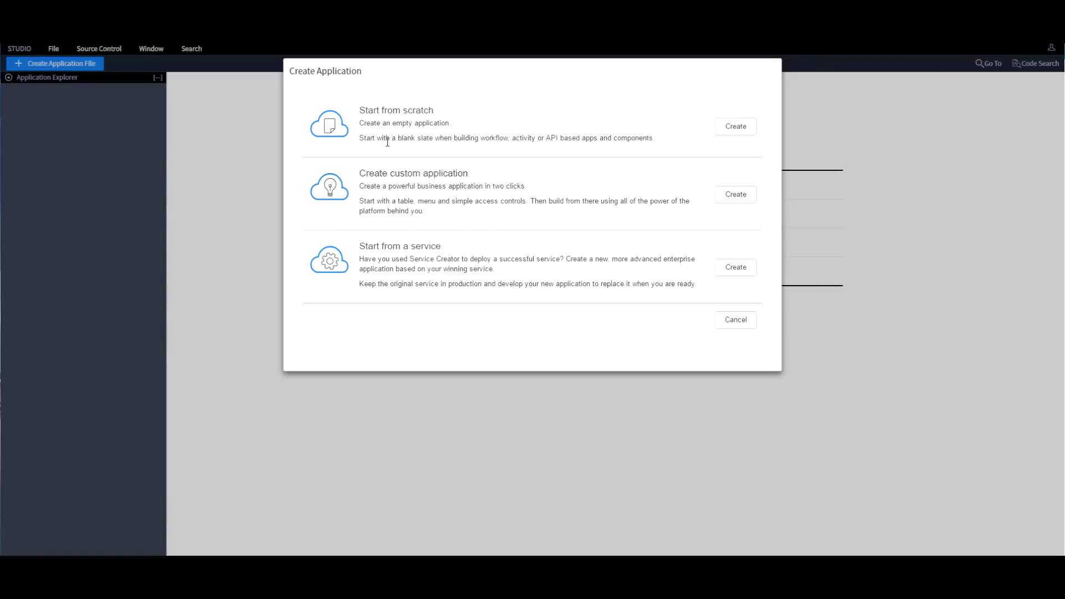
left_click(734, 131)
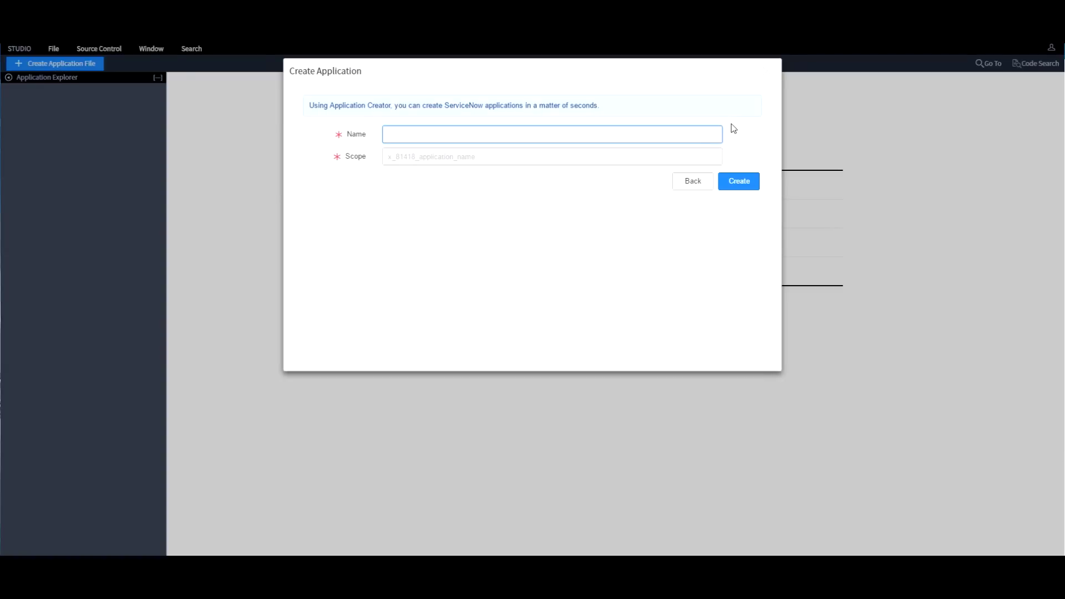
type("ChoresZero")
left_click_drag(451, 134, 382, 145)
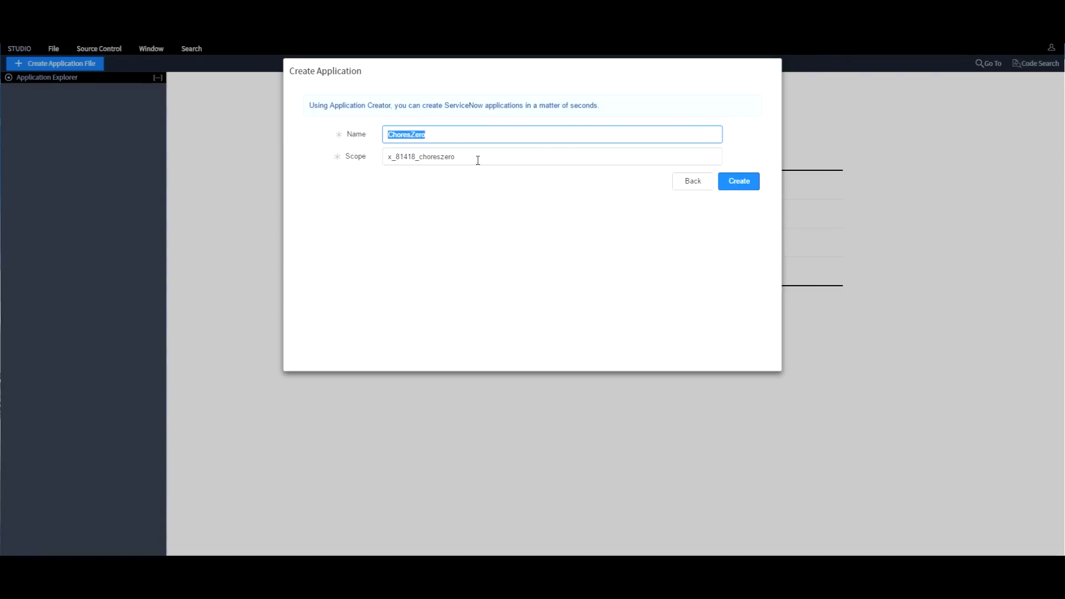
left_click_drag(475, 159, 365, 162)
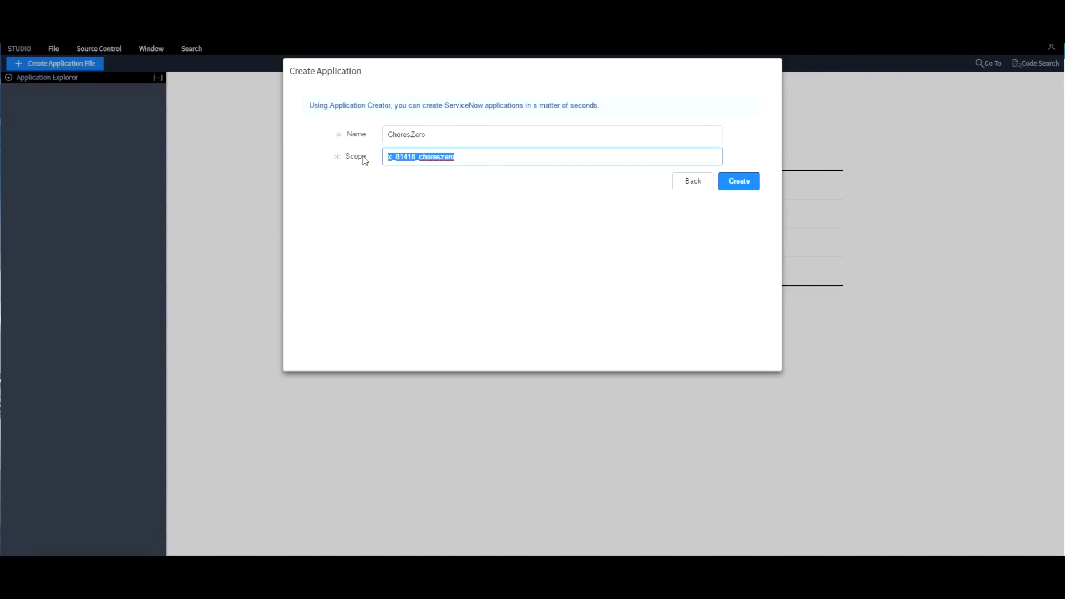
left_click(416, 159)
left_click(740, 187)
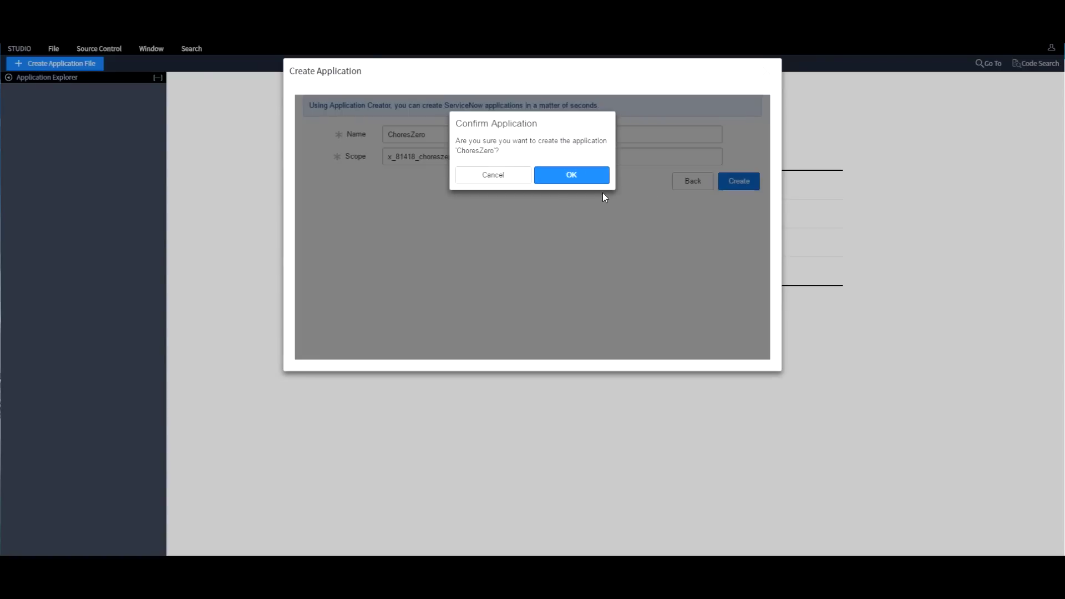
left_click(575, 177)
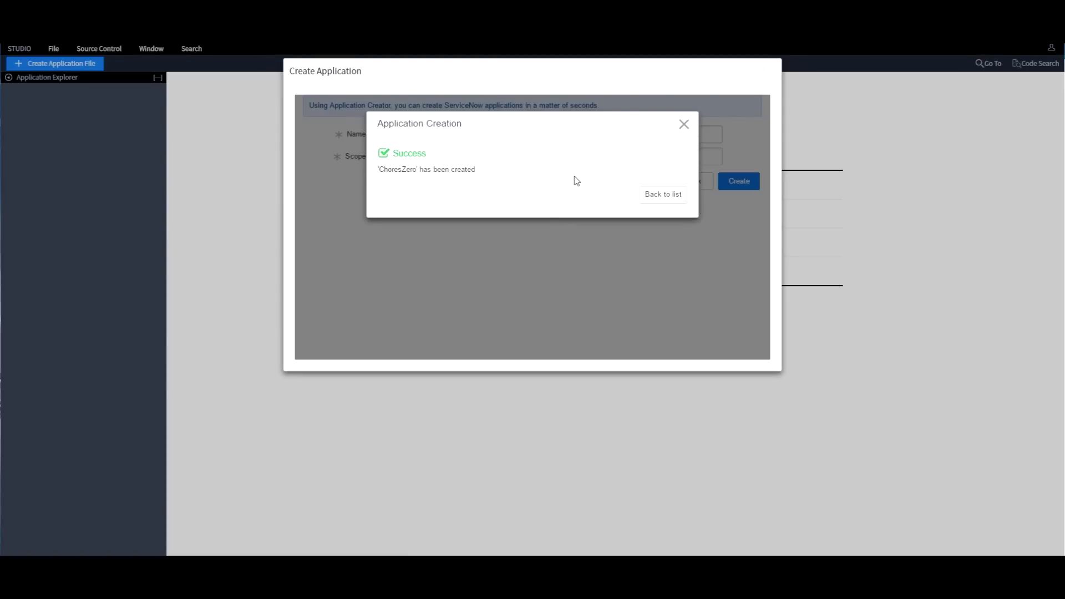
left_click(662, 196)
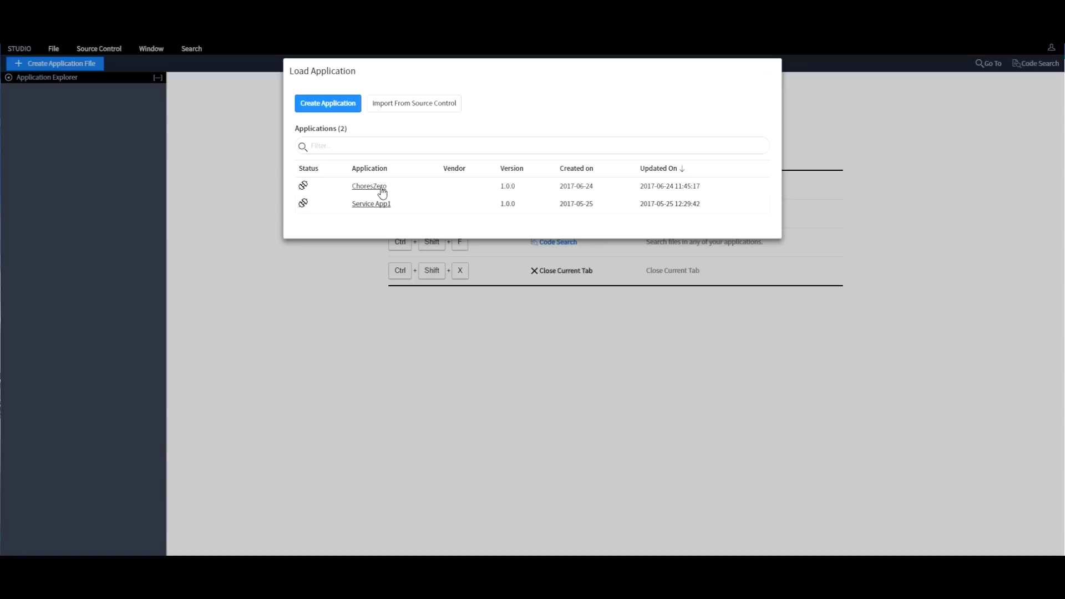
Step: Open ChoresZero and start a new Table application file
left_click(436, 192)
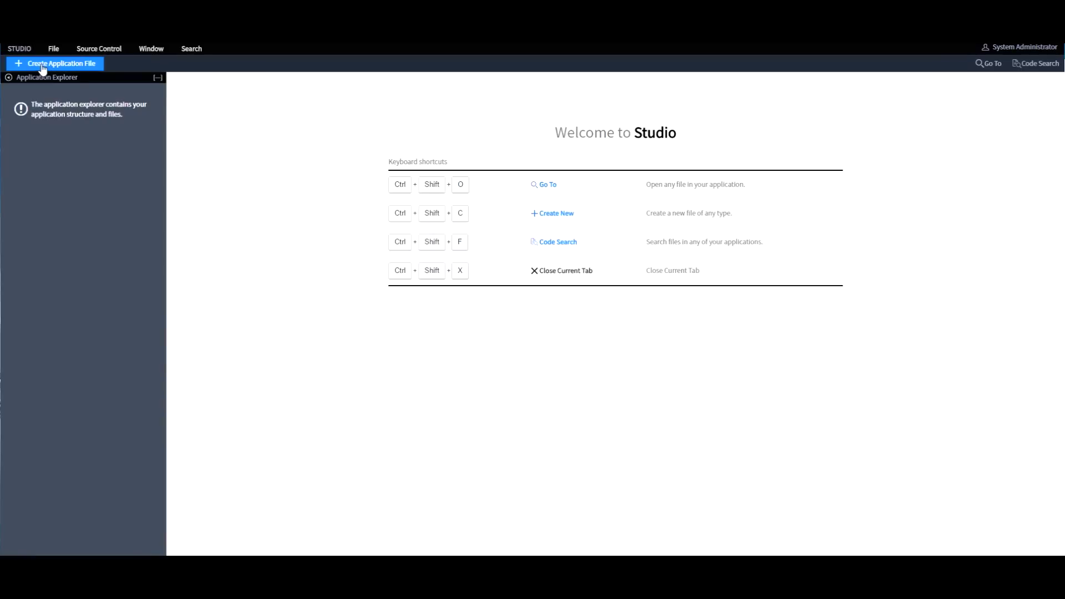
left_click(75, 66)
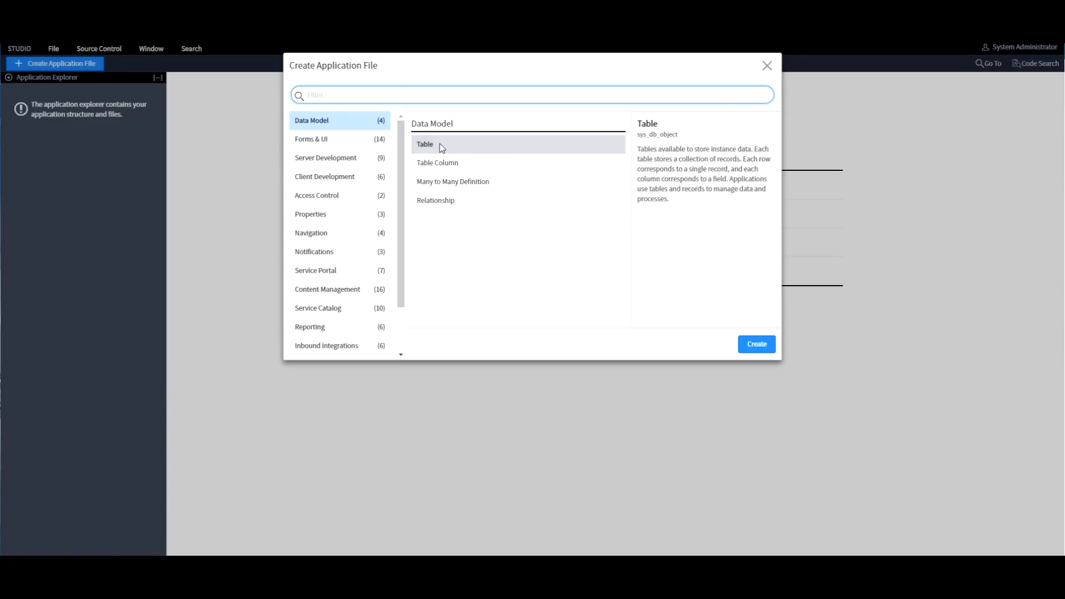
left_click(762, 347)
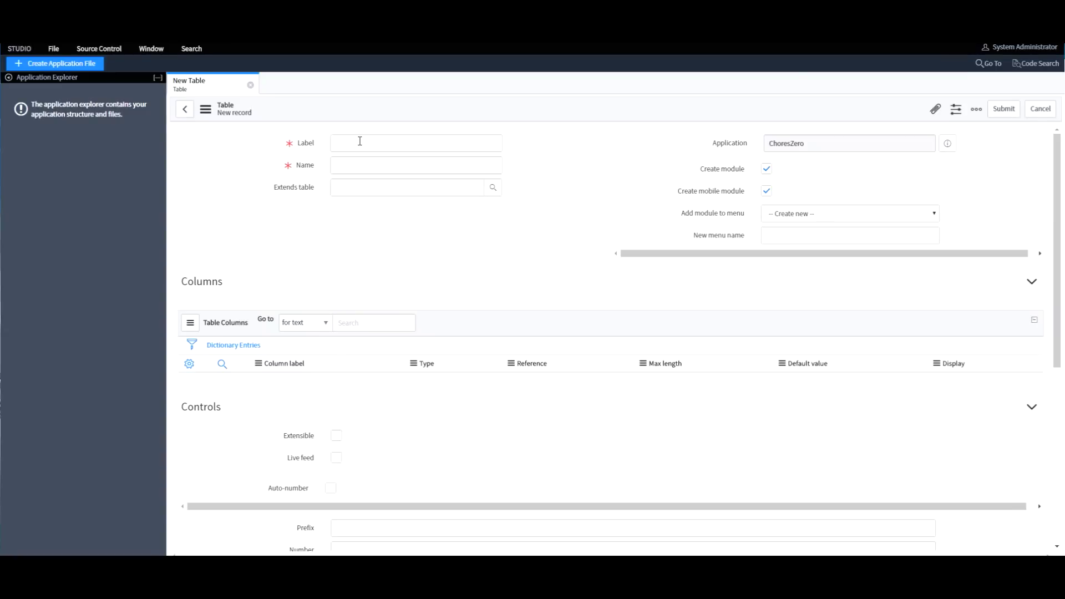
Step: Label the new table Chores, keep name x_81418_choreszero_chores, and extend Task
type("Chores")
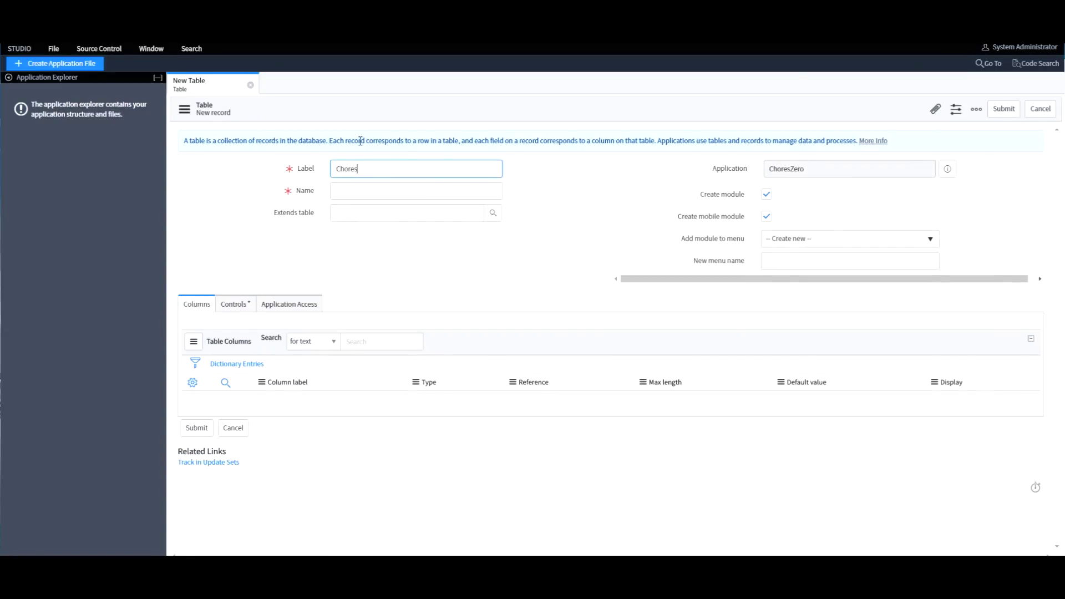
key("Tab")
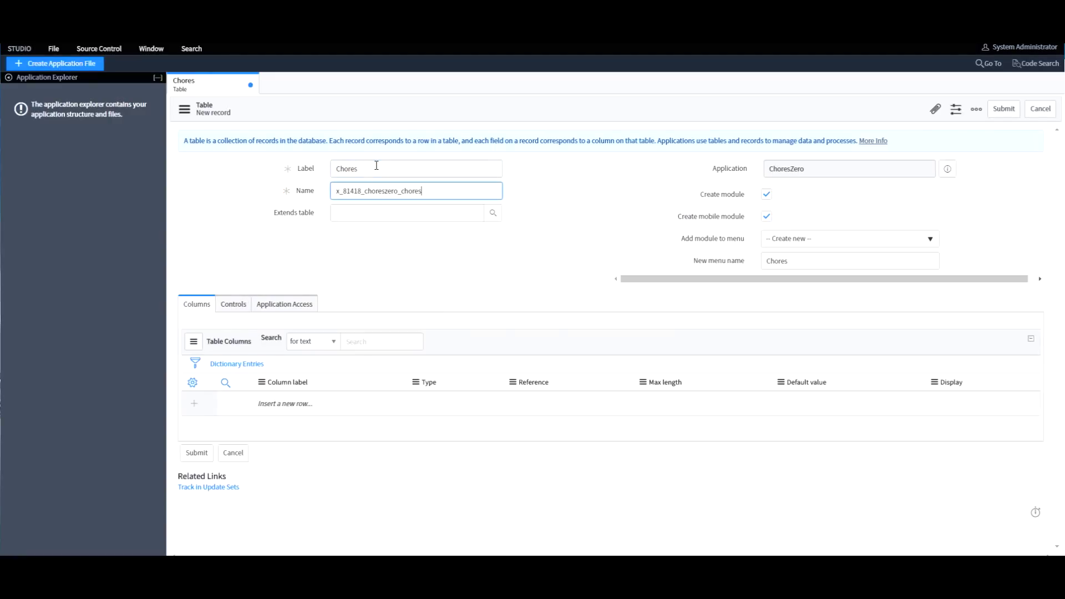
left_click_drag(366, 191, 317, 194)
left_click(369, 193)
left_click(433, 191)
left_click(383, 216)
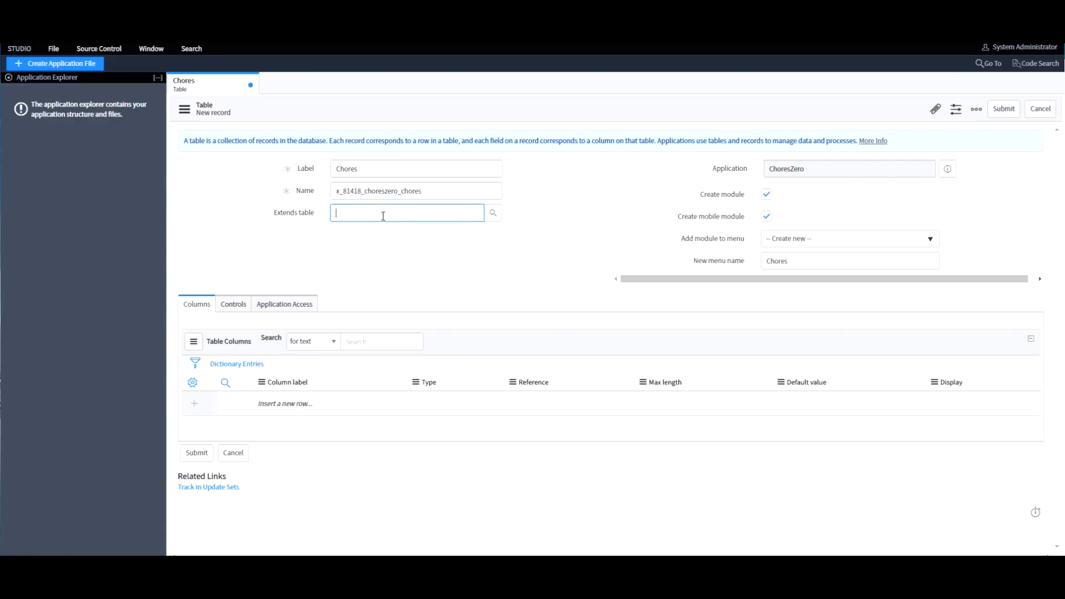
type("Task")
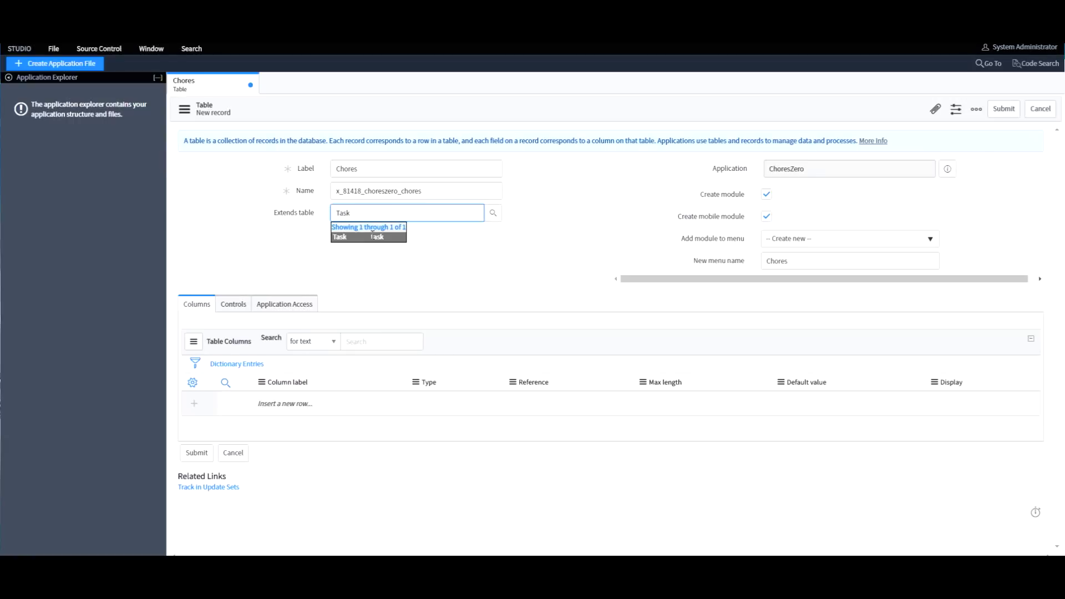
left_click(375, 238)
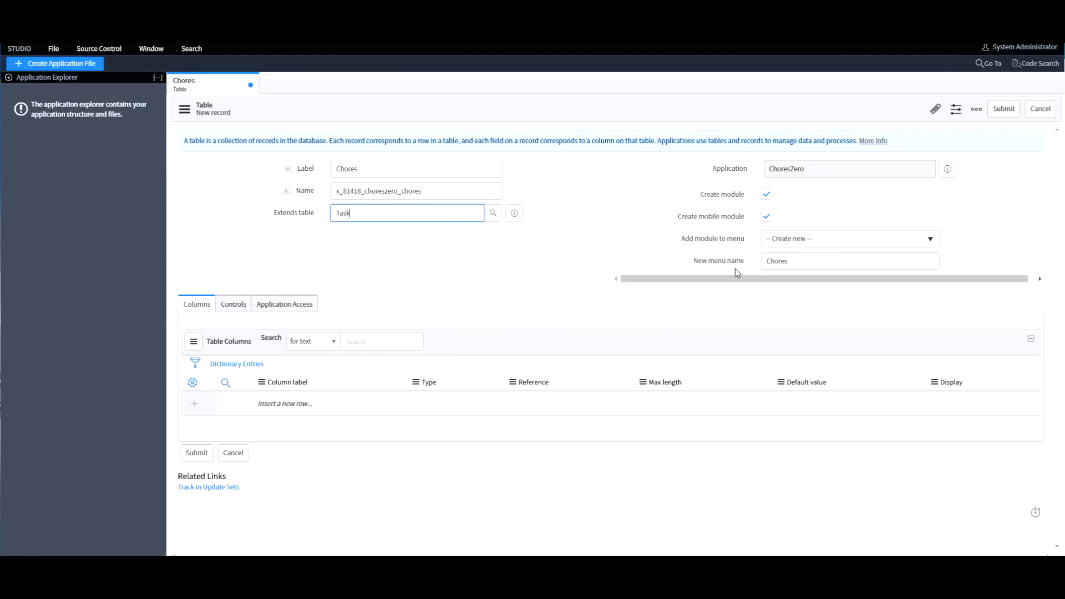
Step: Check the Chores menu name and save the new table
left_click(826, 262)
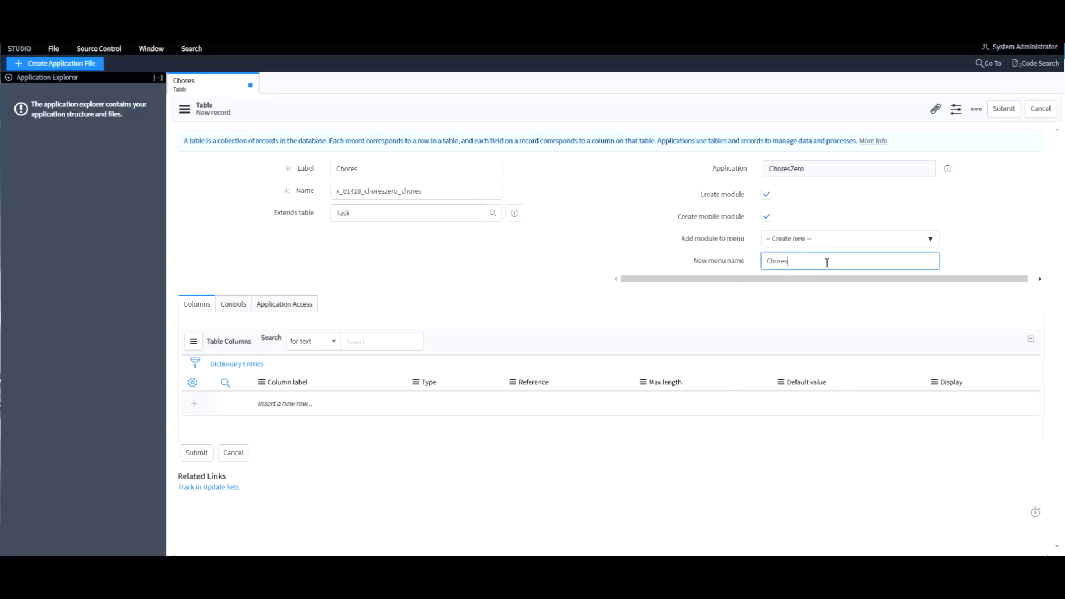
right_click(487, 81)
key("Escape")
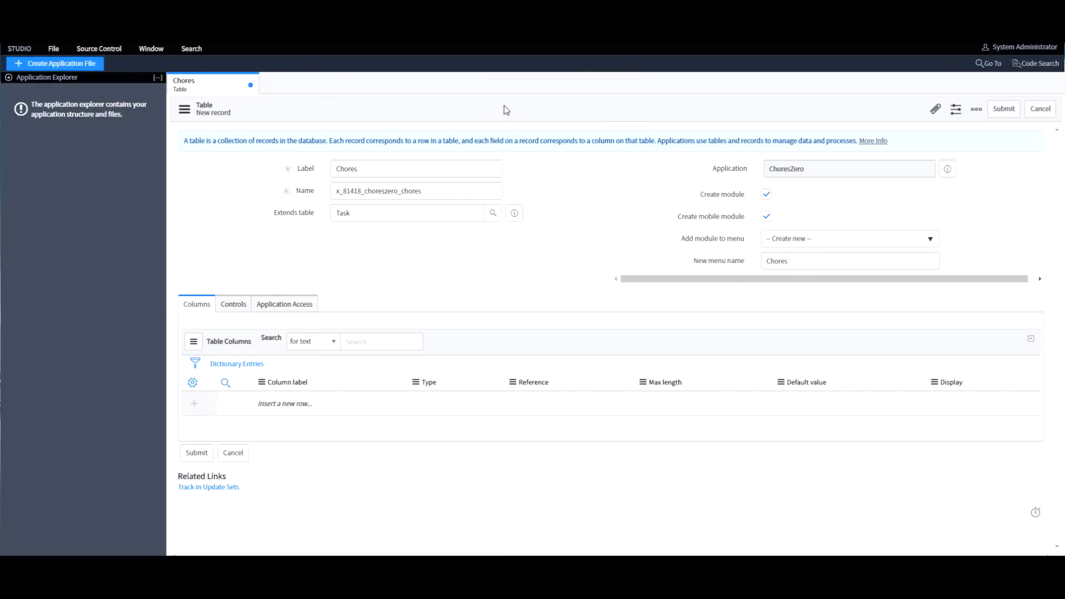
right_click(810, 118)
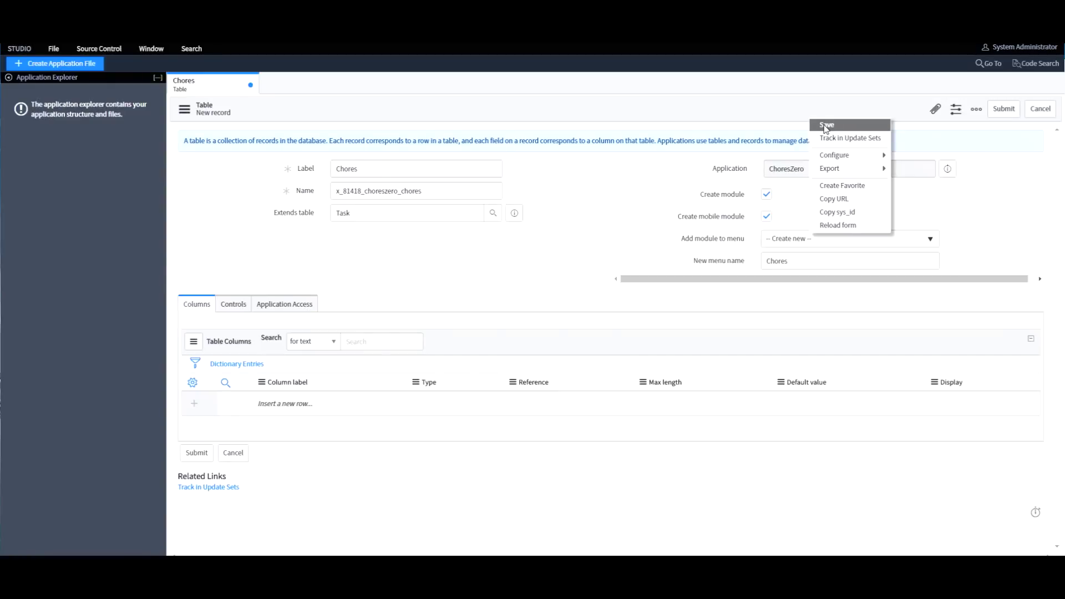
left_click(826, 125)
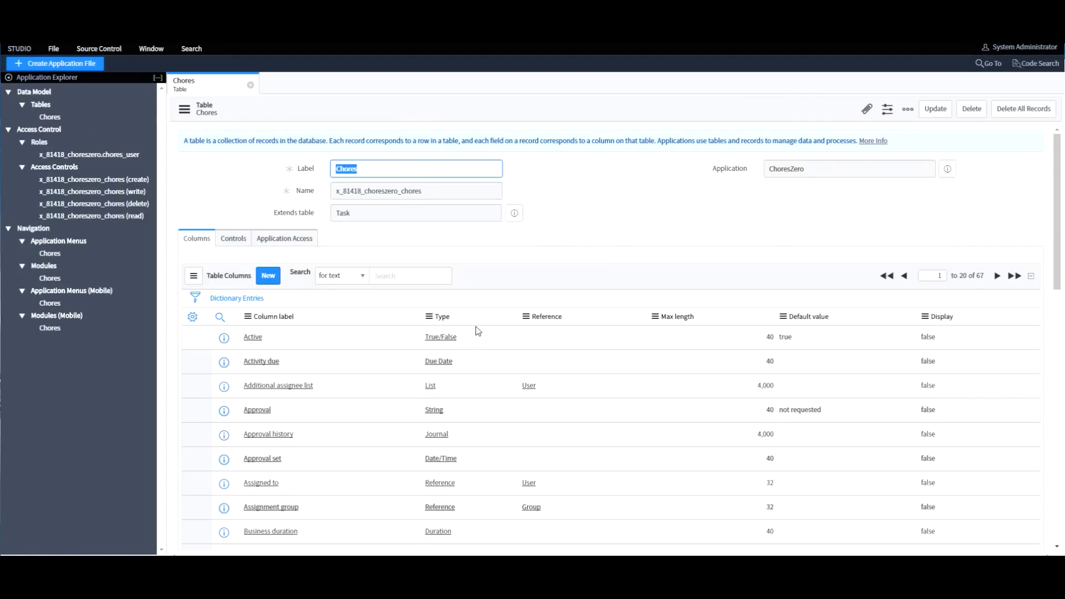
Step: Scroll through the 67 columns the Chores table inherits from Task
scroll(479, 331, "down", 8)
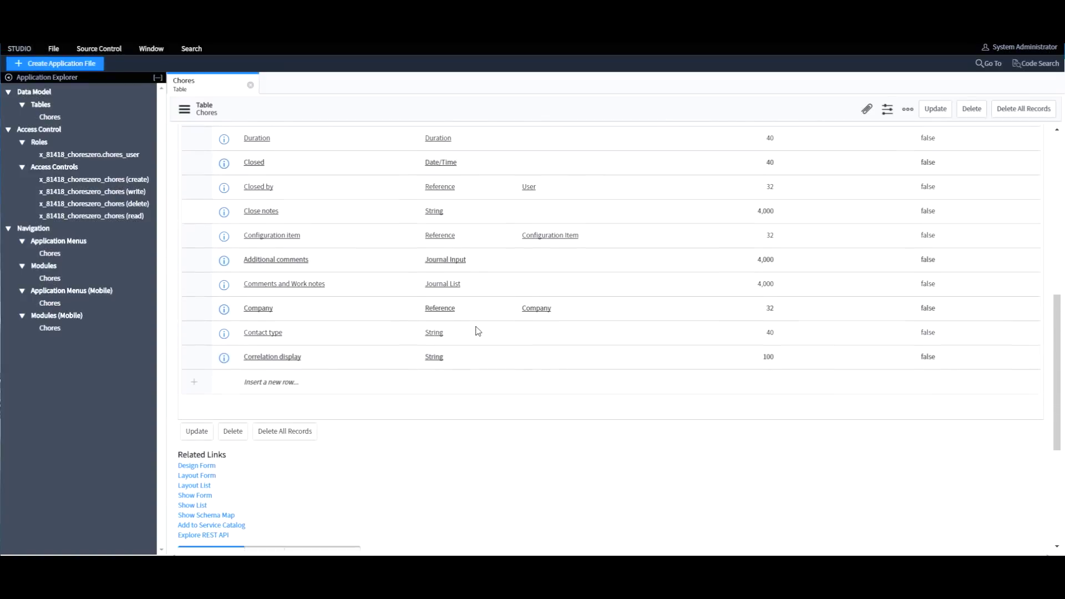
scroll(478, 331, "up", 5)
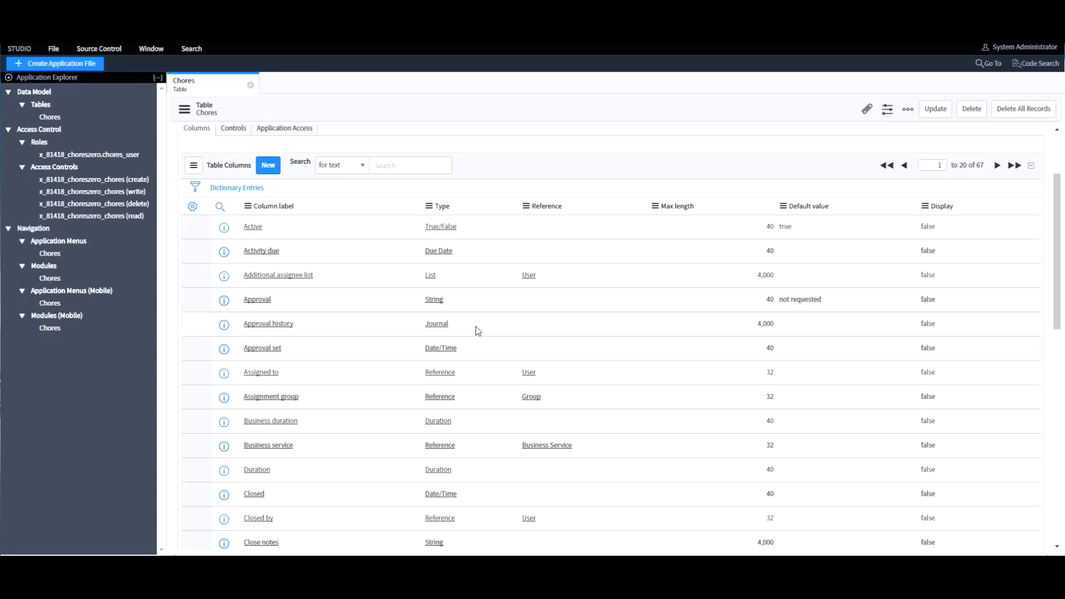
scroll(372, 299, "down", 2)
scroll(372, 298, "down", 1)
scroll(380, 272, "down", 2)
scroll(380, 272, "down", 1)
scroll(388, 320, "up", 7)
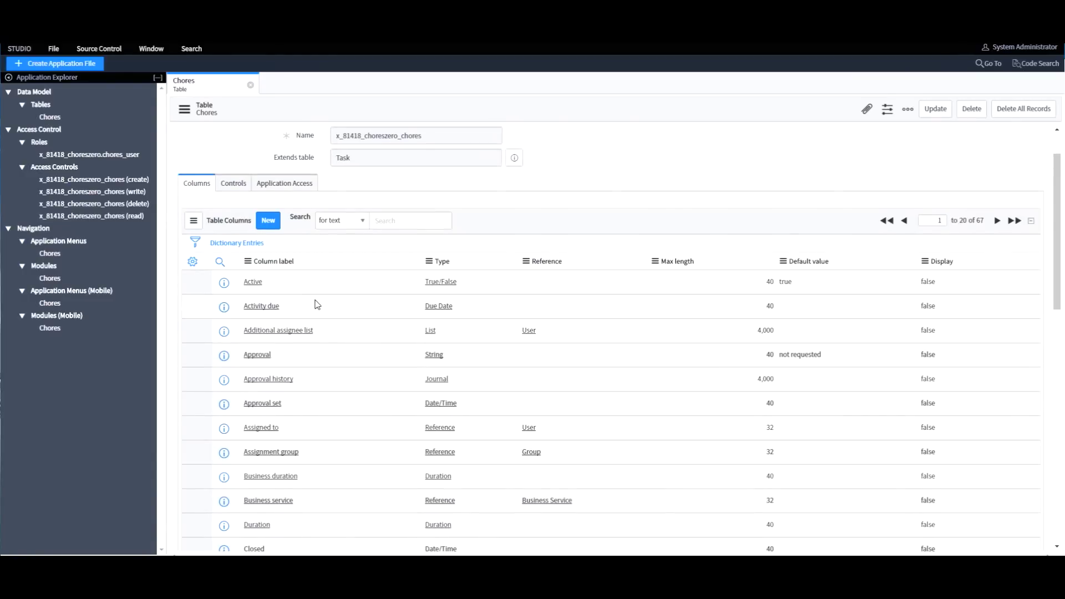
scroll(340, 444, "down", 6)
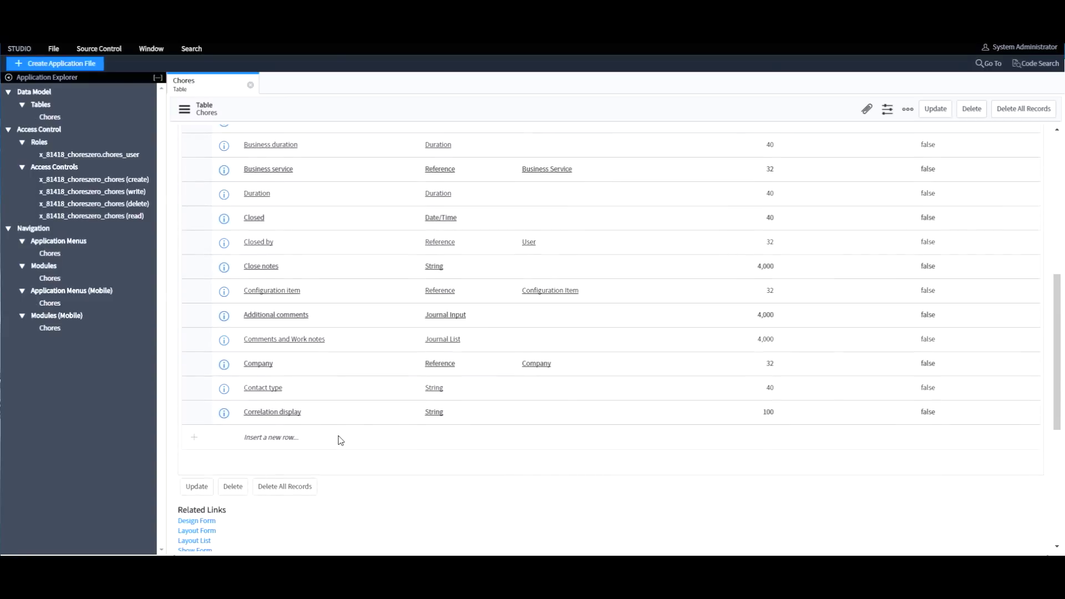
Step: Add a new Category column to the Chores table and save the table
double_click(287, 440)
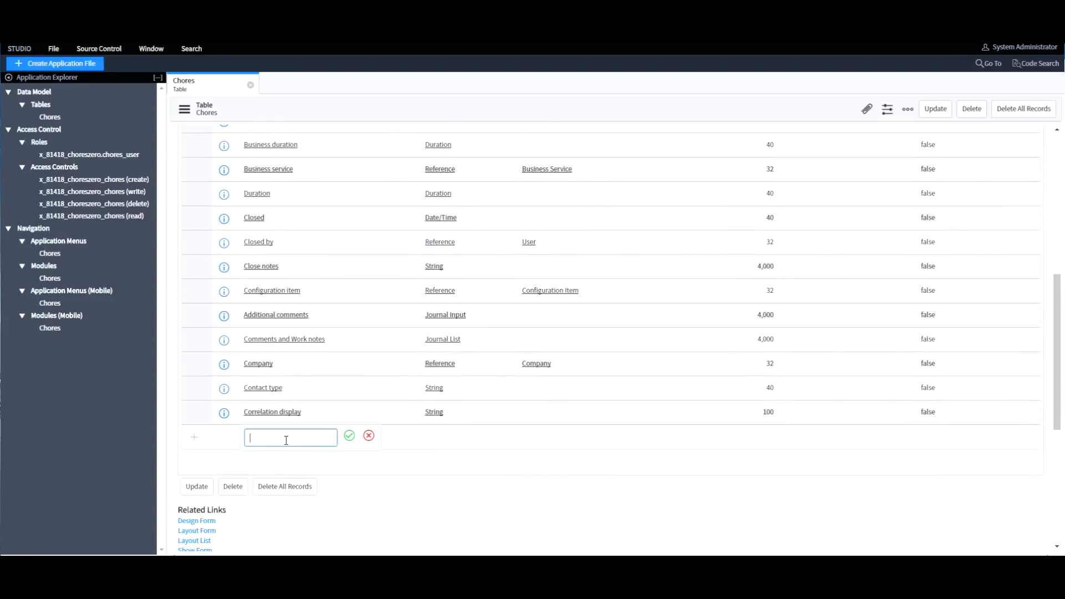
type("Catg")
type("gory")
key("Return")
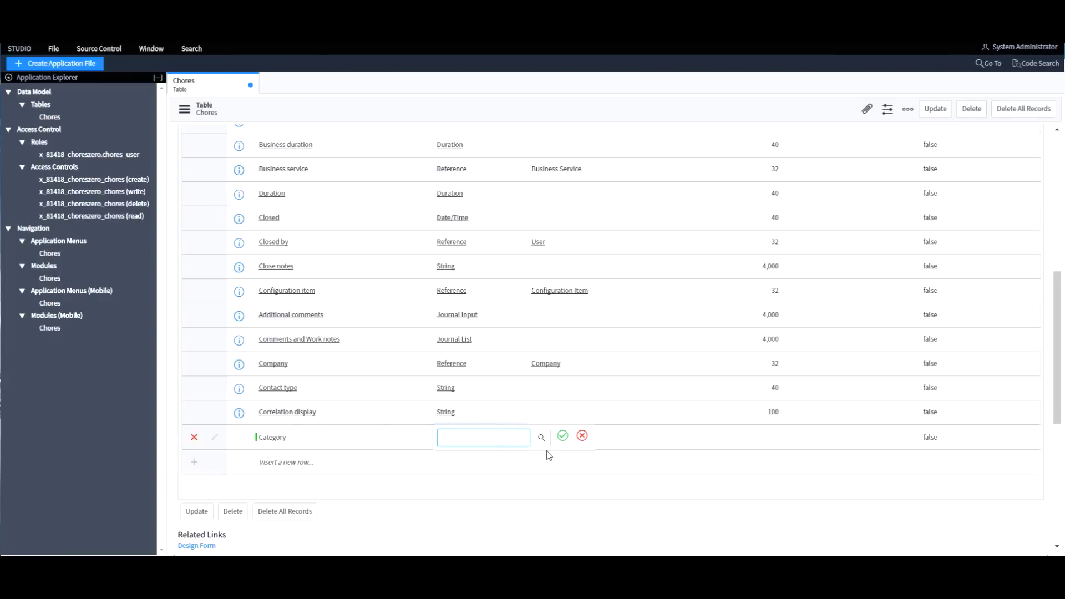
left_click(567, 439)
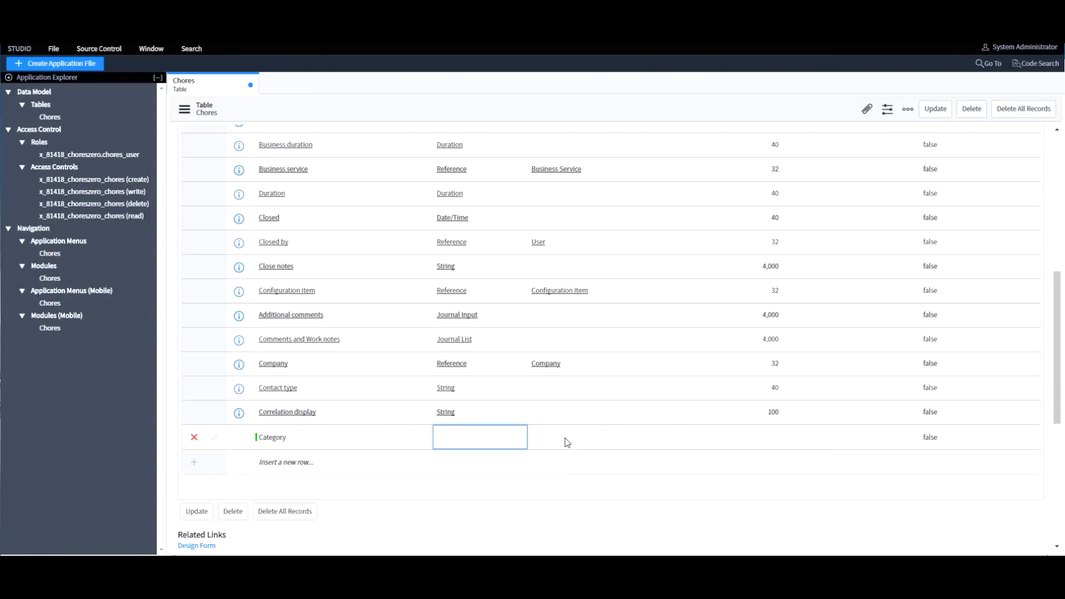
scroll(515, 452, "up", 5)
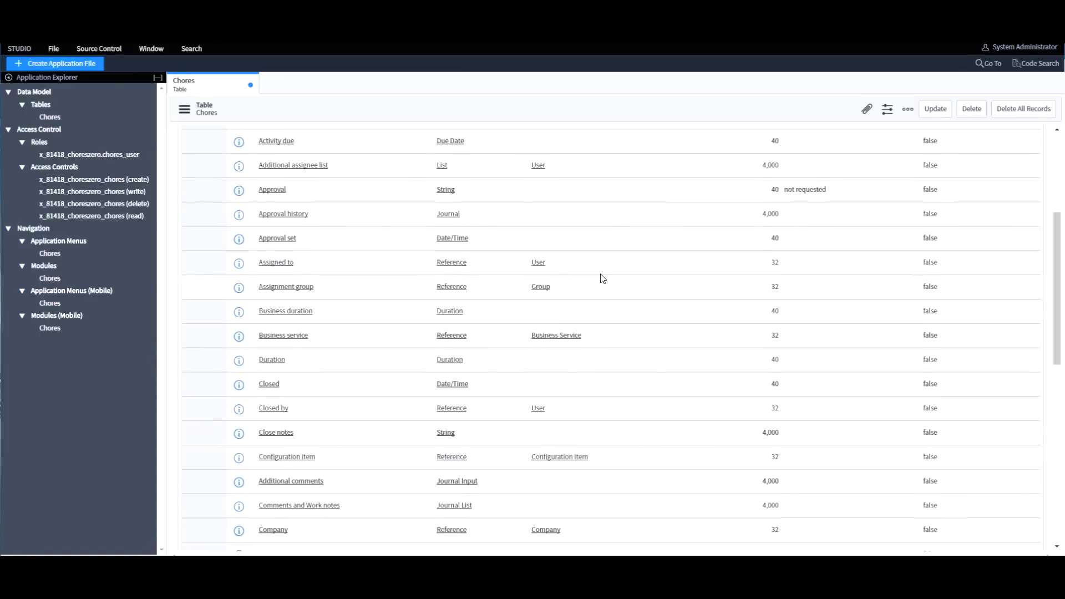
right_click(657, 107)
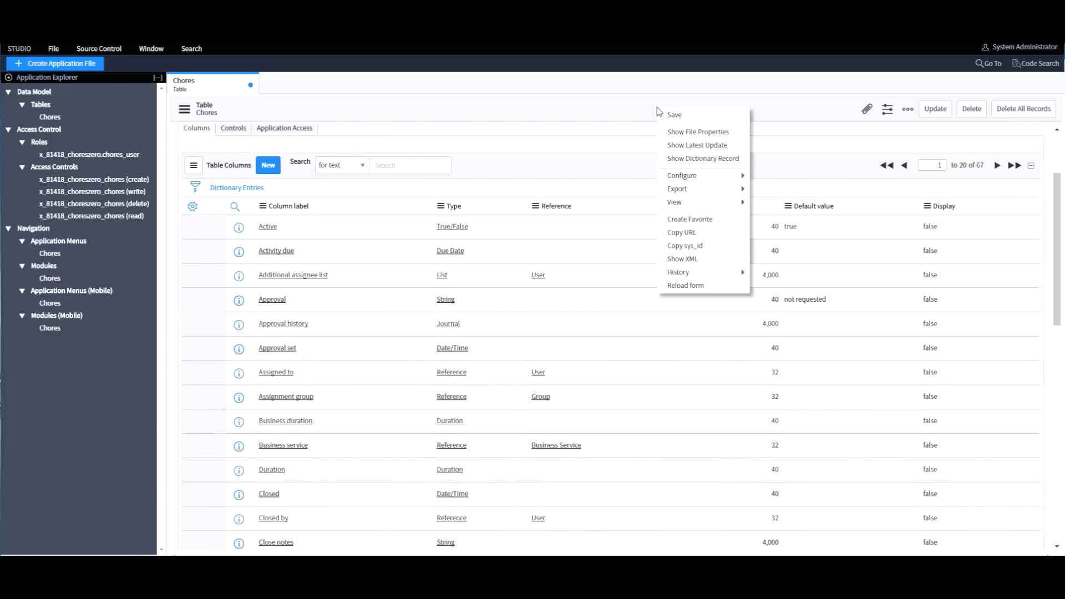
left_click(660, 110)
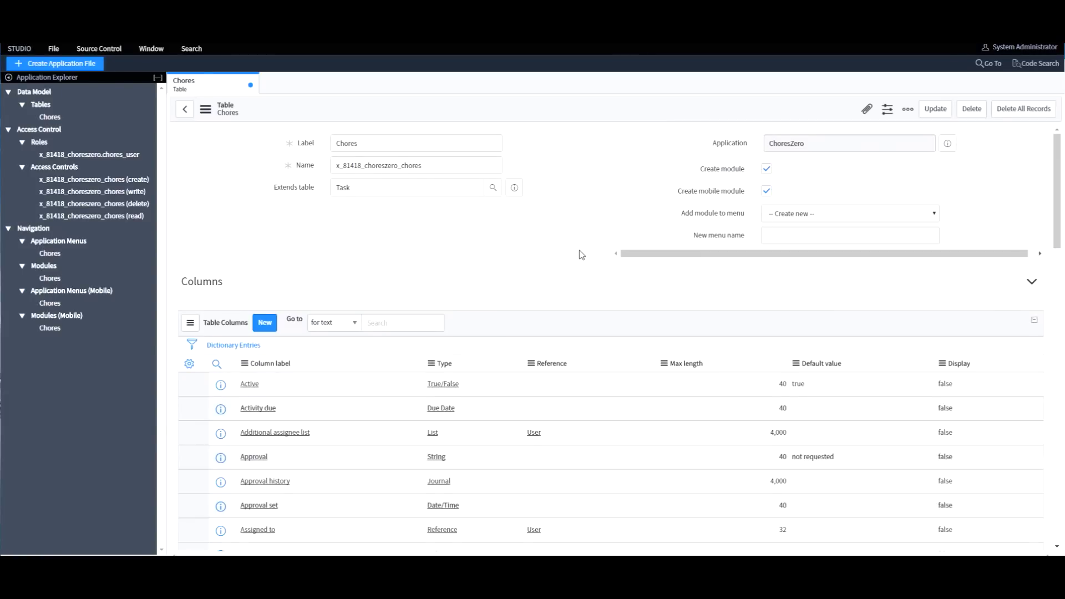
Step: Sort the Table Columns list by label and open the Category column definition
scroll(580, 254, "down", 5)
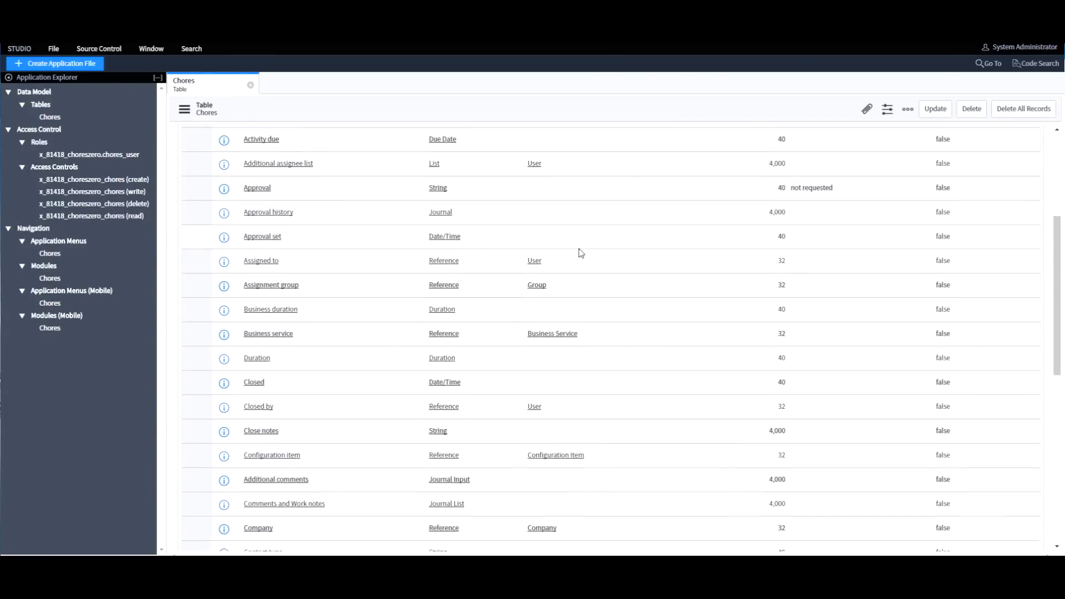
scroll(581, 254, "down", 5)
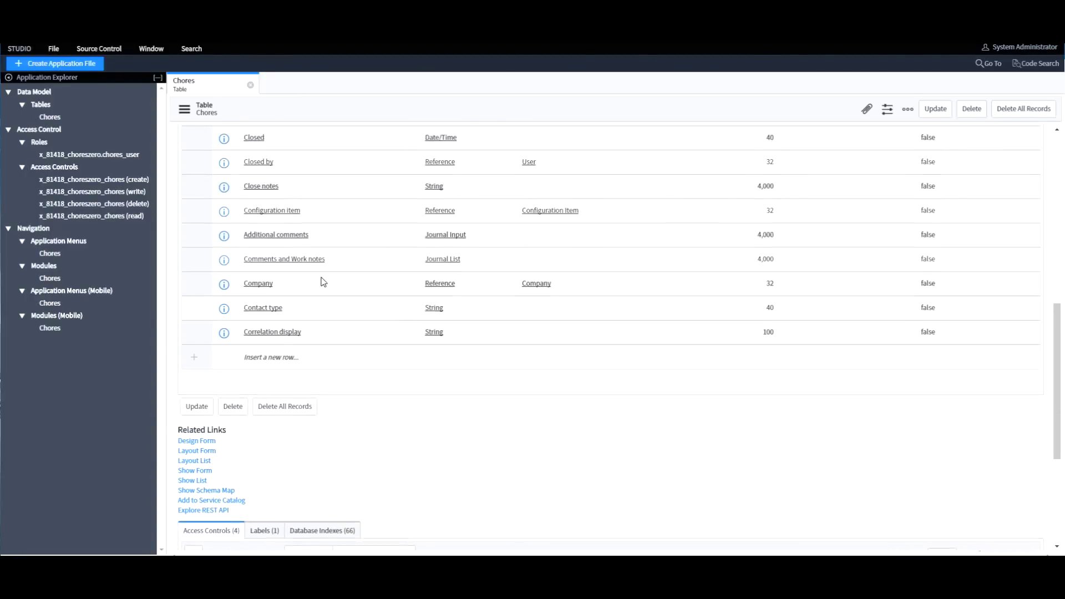
scroll(323, 282, "up", 6)
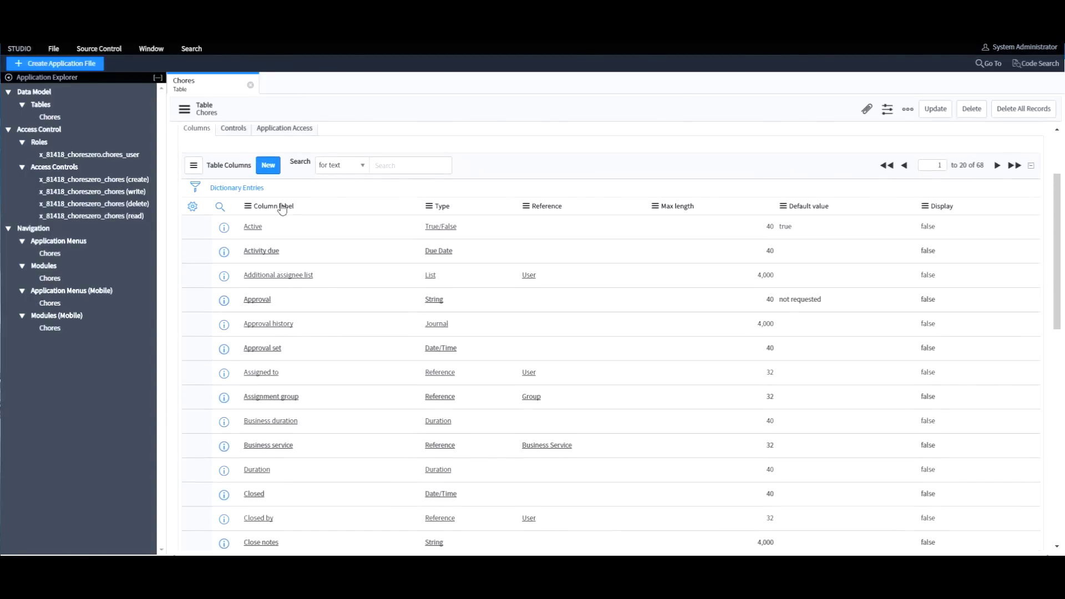
left_click(282, 207)
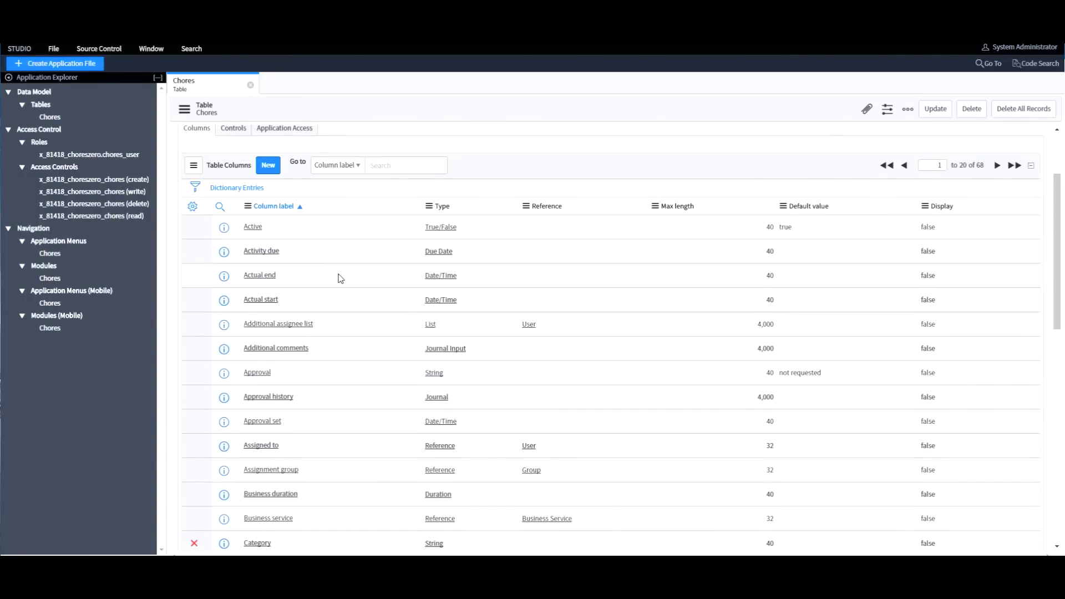
scroll(339, 279, "down", 3)
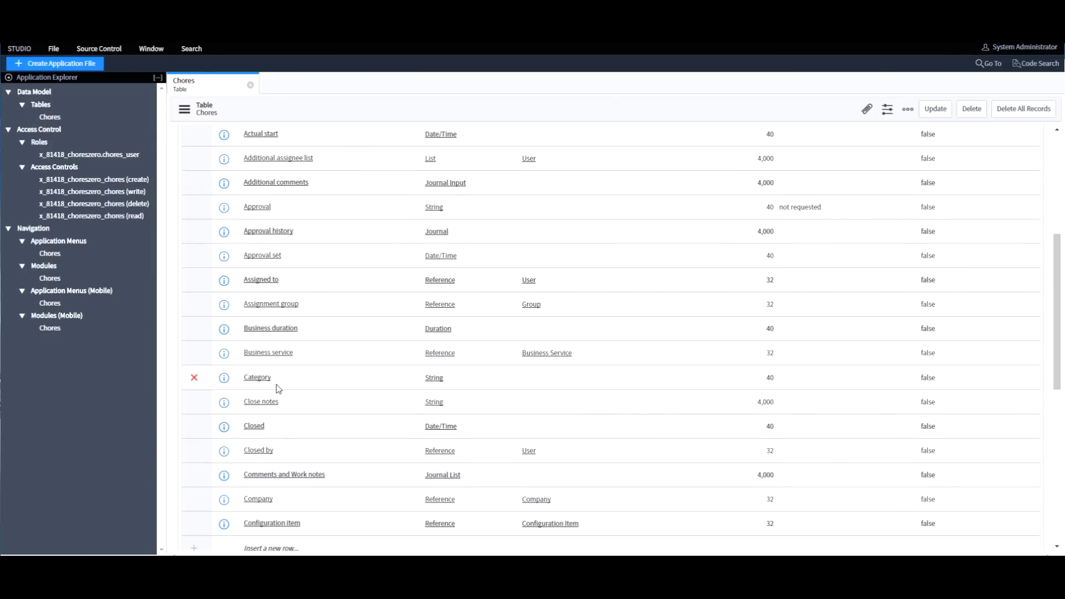
left_click(258, 378)
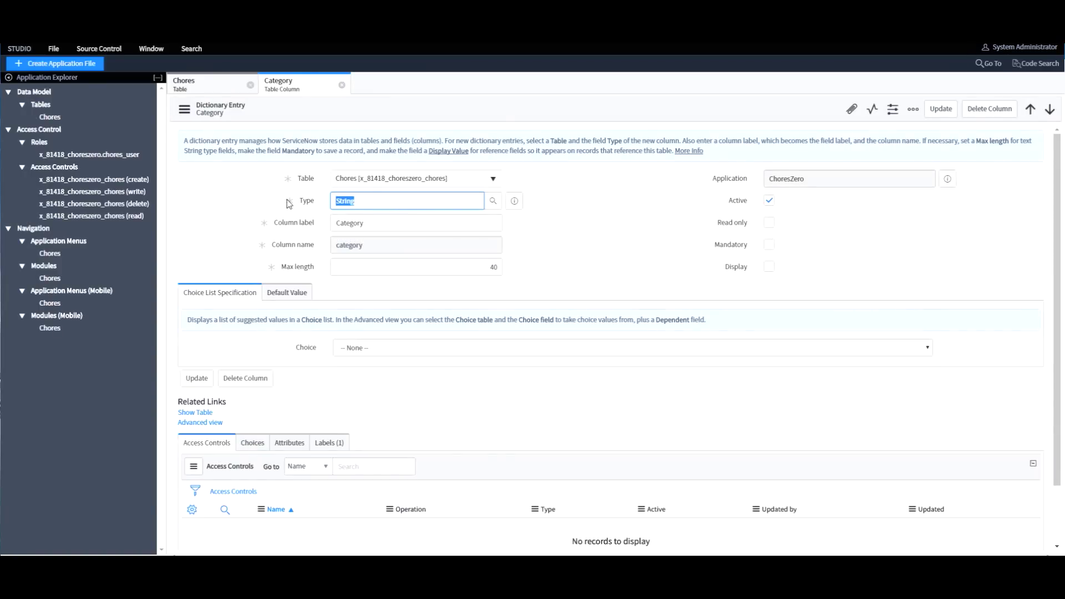
Step: Change the Category column type to Choice, save it, and show its Choices list
type("Choice")
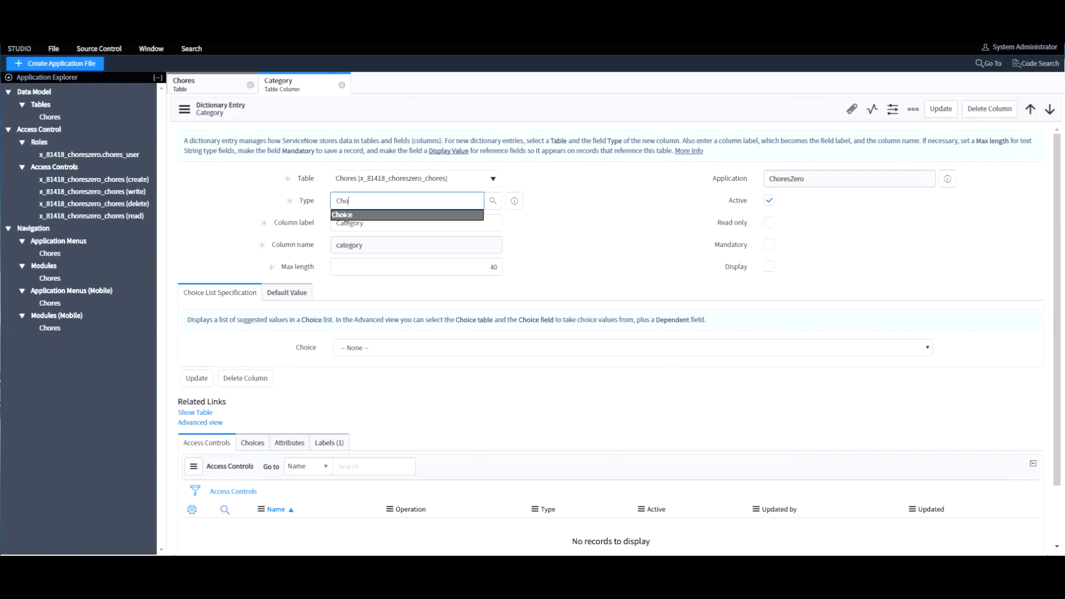
left_click(342, 215)
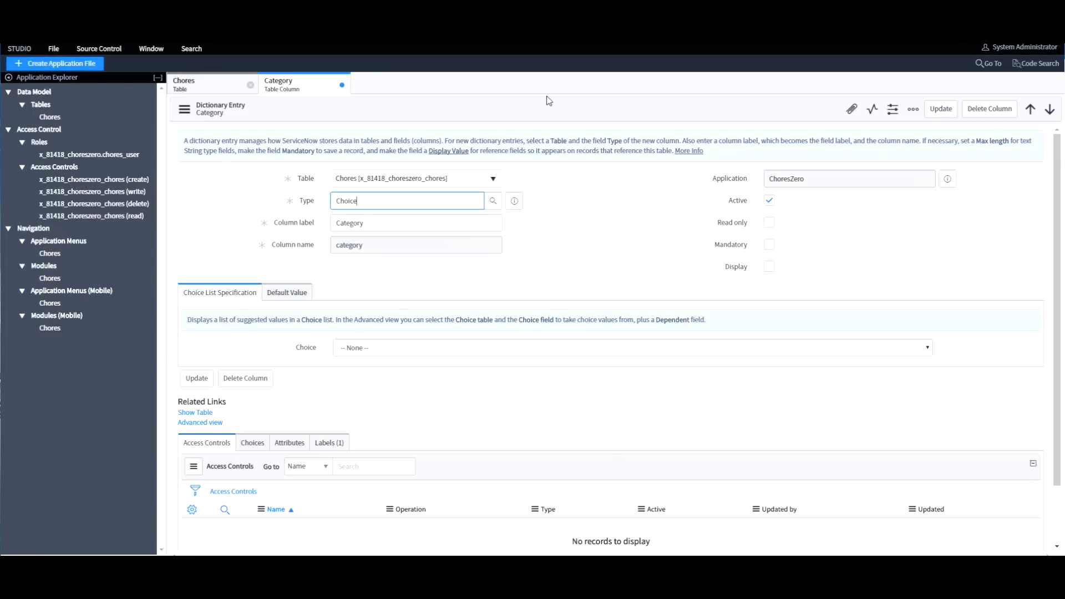
right_click(537, 107)
left_click(549, 112)
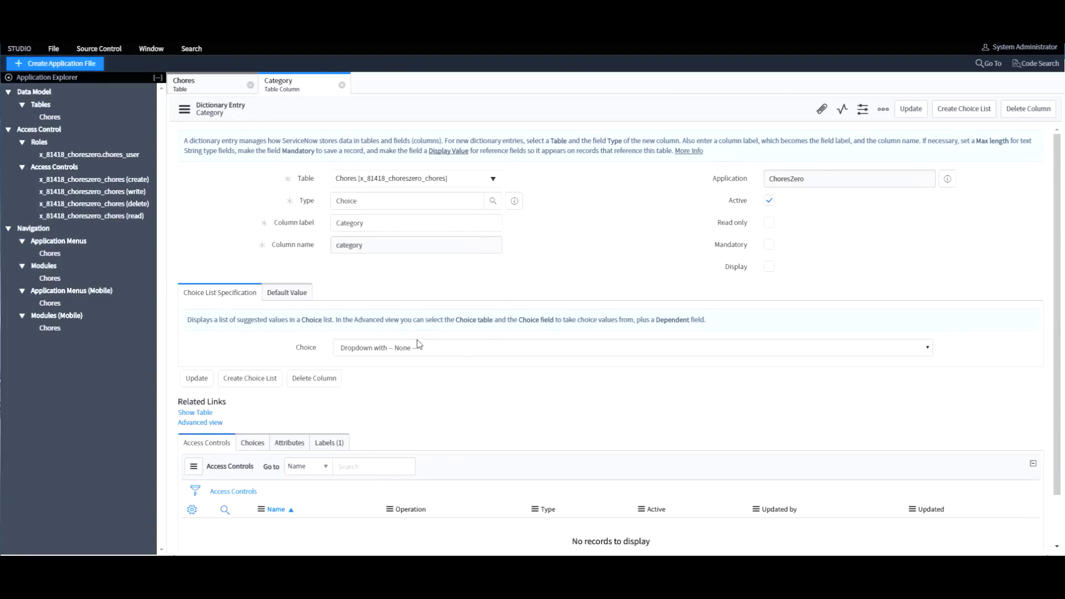
scroll(461, 378, "down", 1)
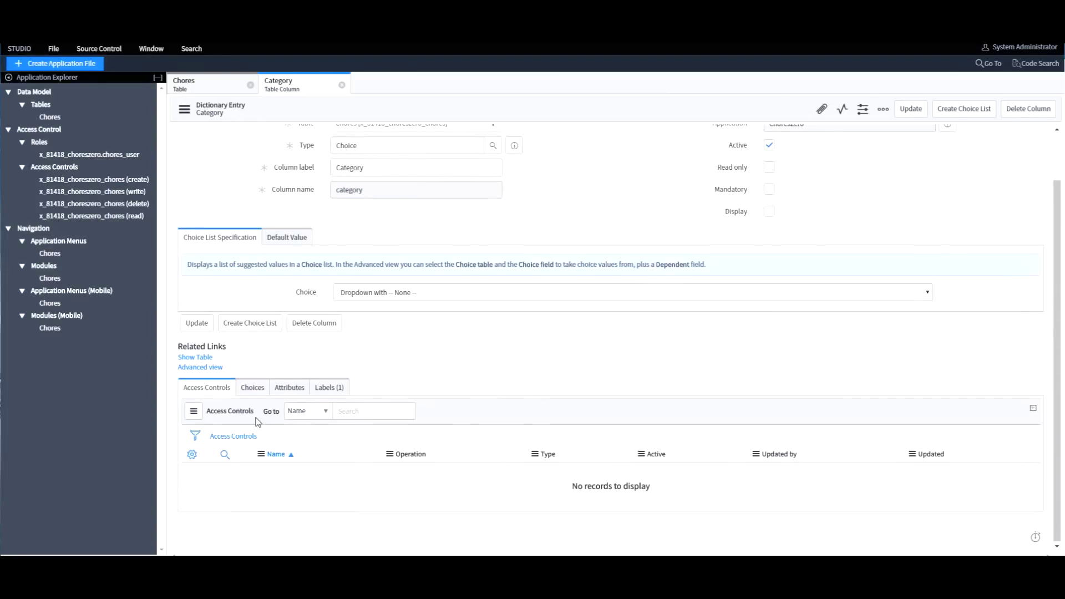
left_click(252, 387)
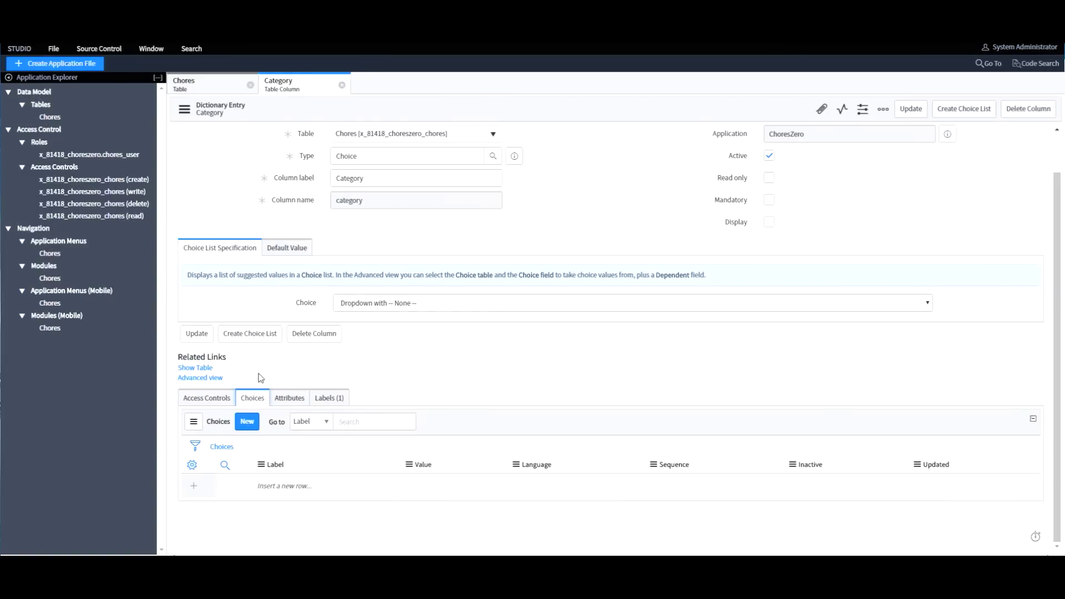
Step: Add the Empty Dishwasher and Vacuum Living Room choices to Category
left_click(284, 486)
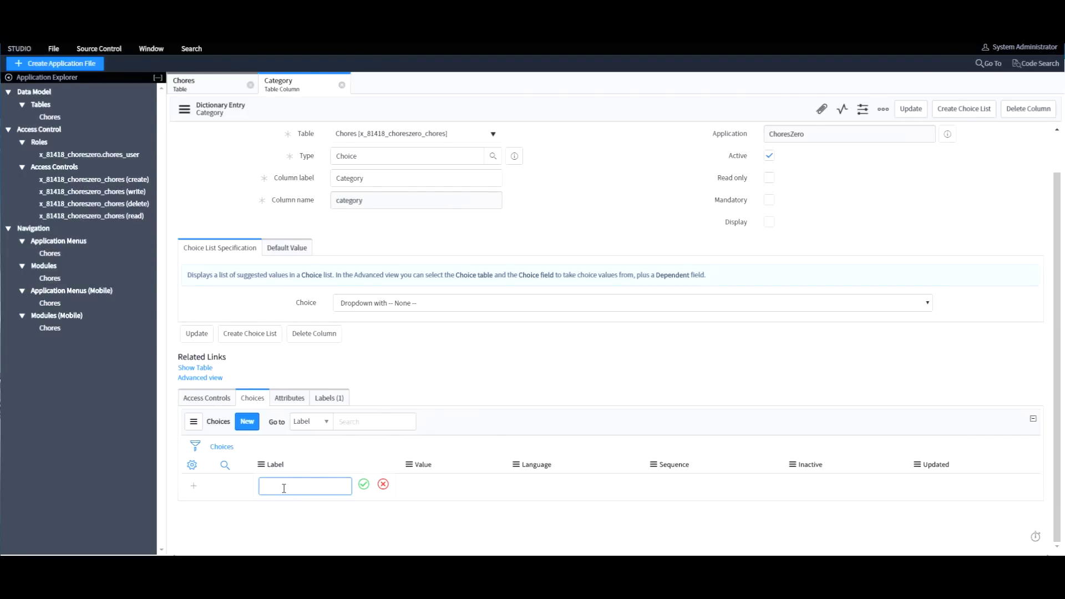
type("Empty Dishwasher")
left_click(364, 485)
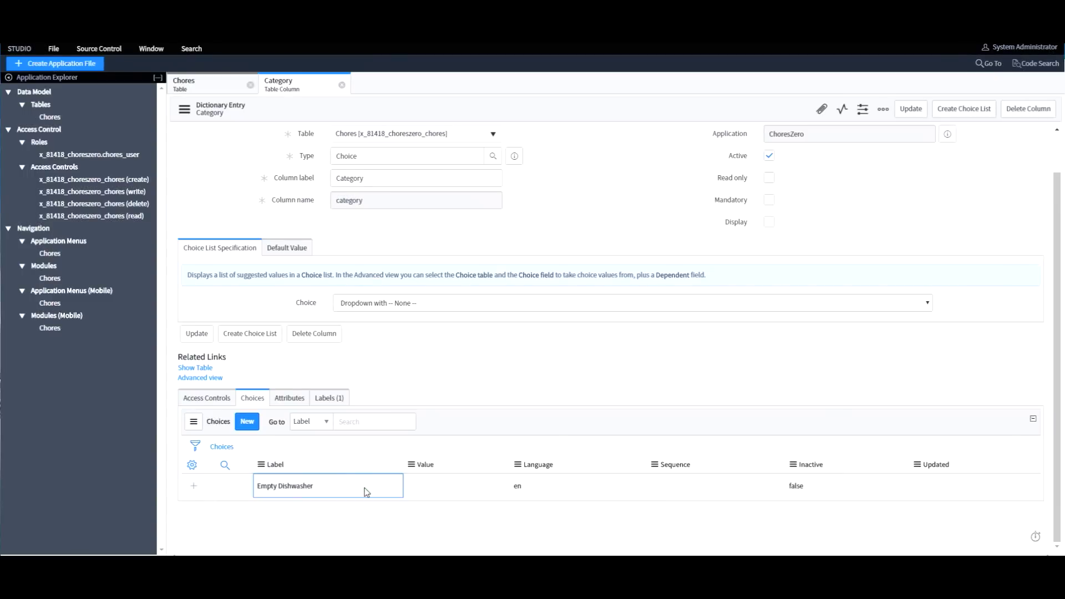
left_click(322, 512)
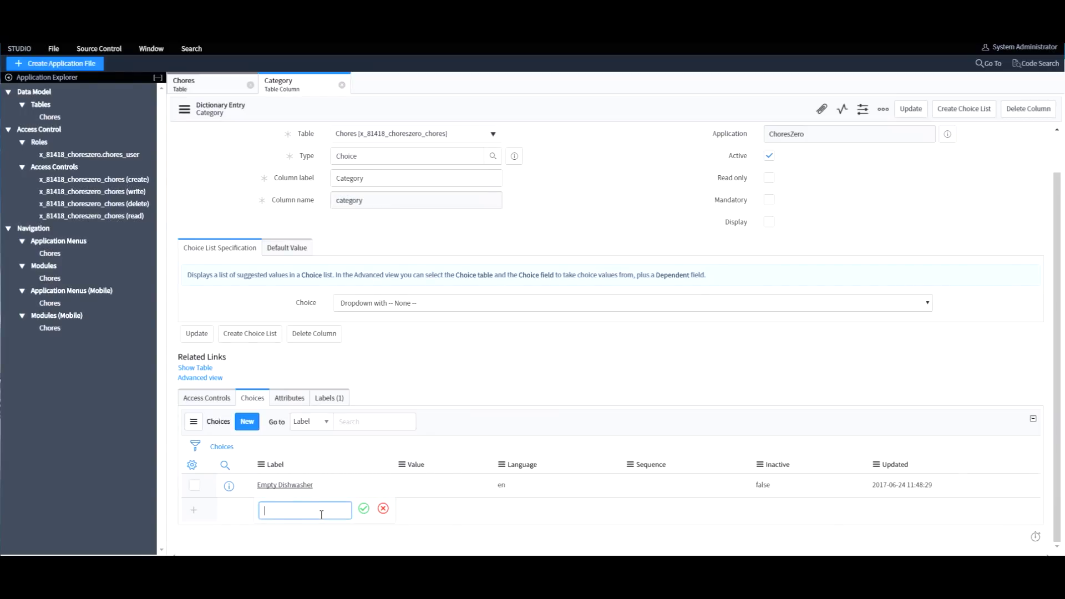
type("Vacuum Living Room")
left_click(363, 509)
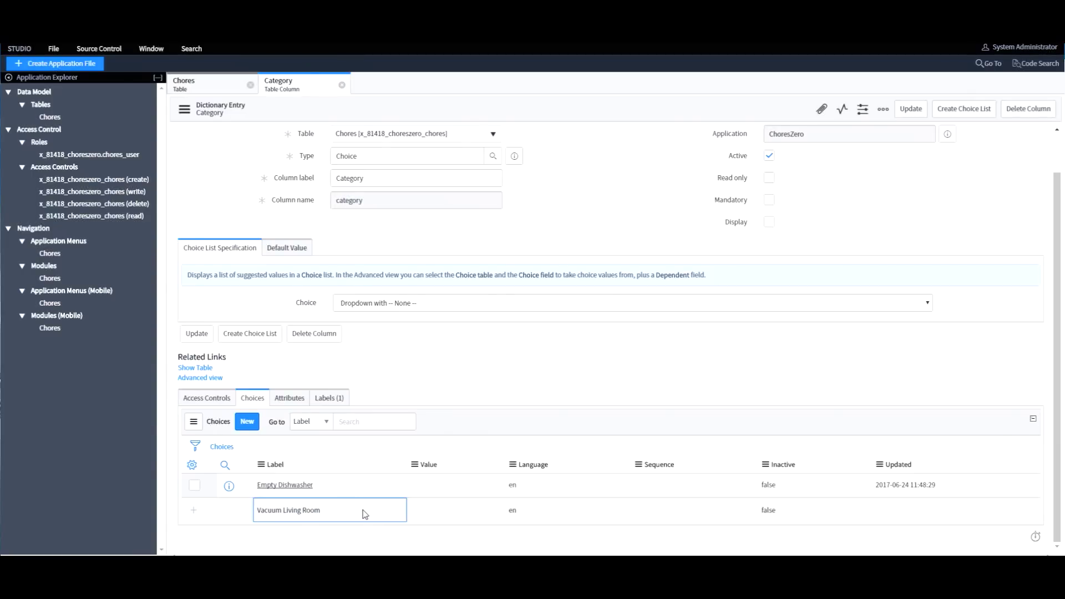
Step: Add the Take out Trash and Do the Laundry choices to Category
left_click(297, 526)
type("Ta")
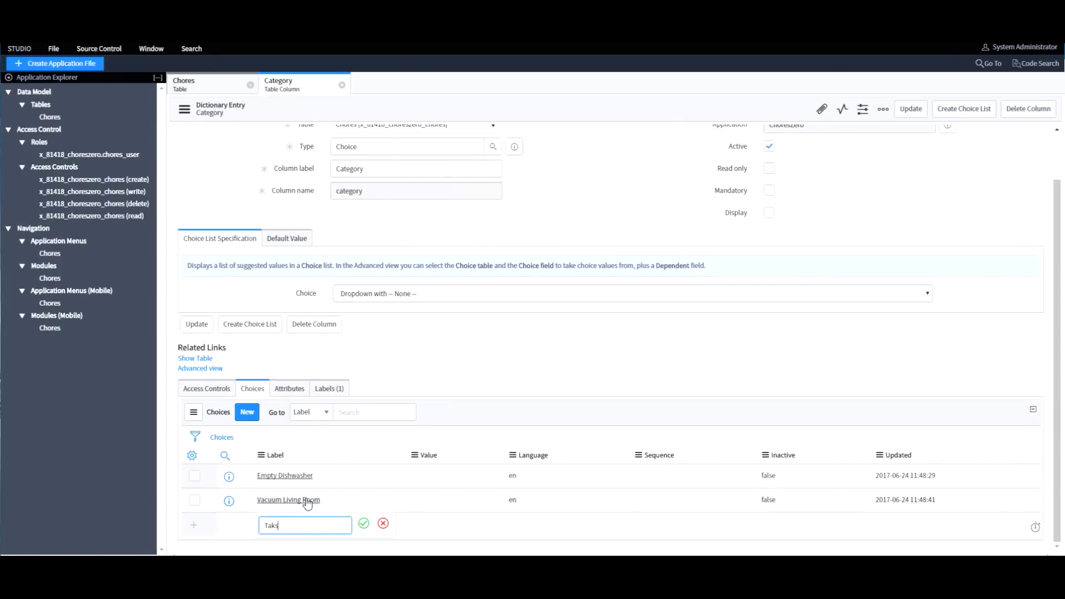
type("ke out Trash")
left_click(364, 524)
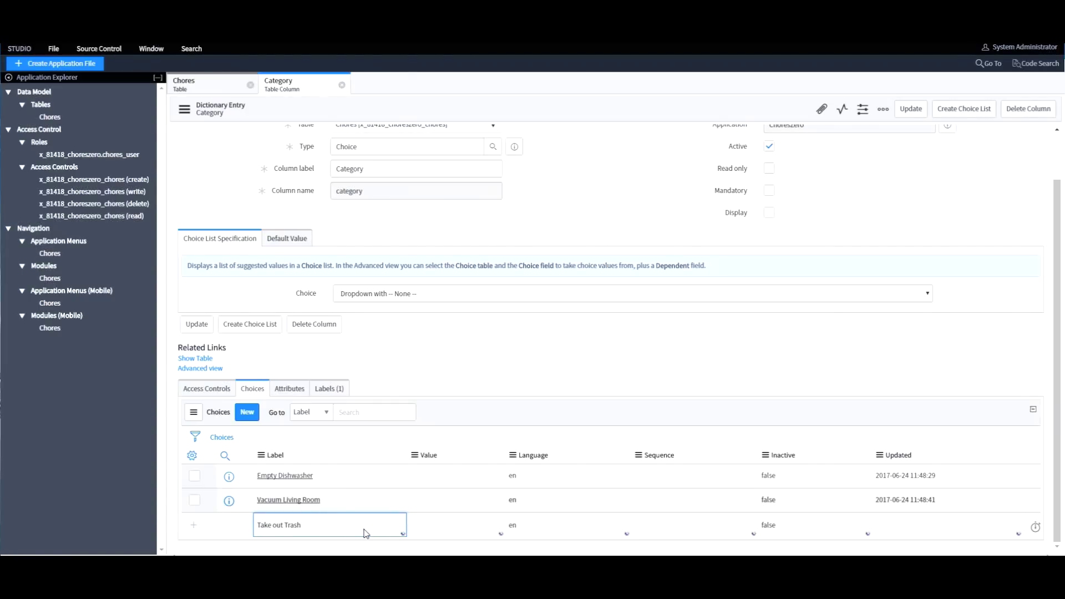
left_click(308, 546)
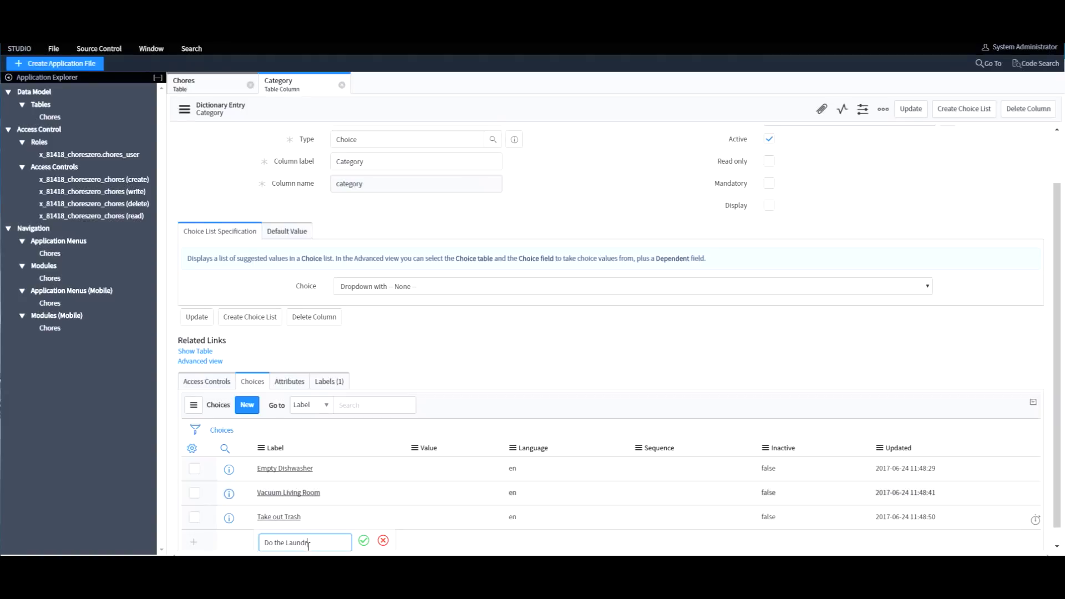
left_click(364, 541)
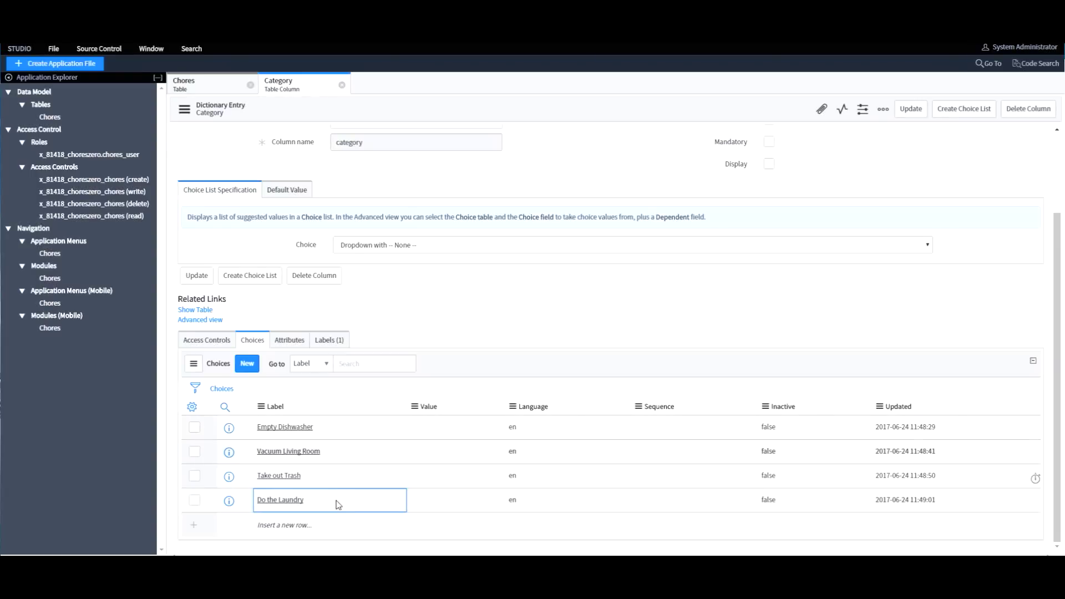
scroll(371, 487, "up", 2)
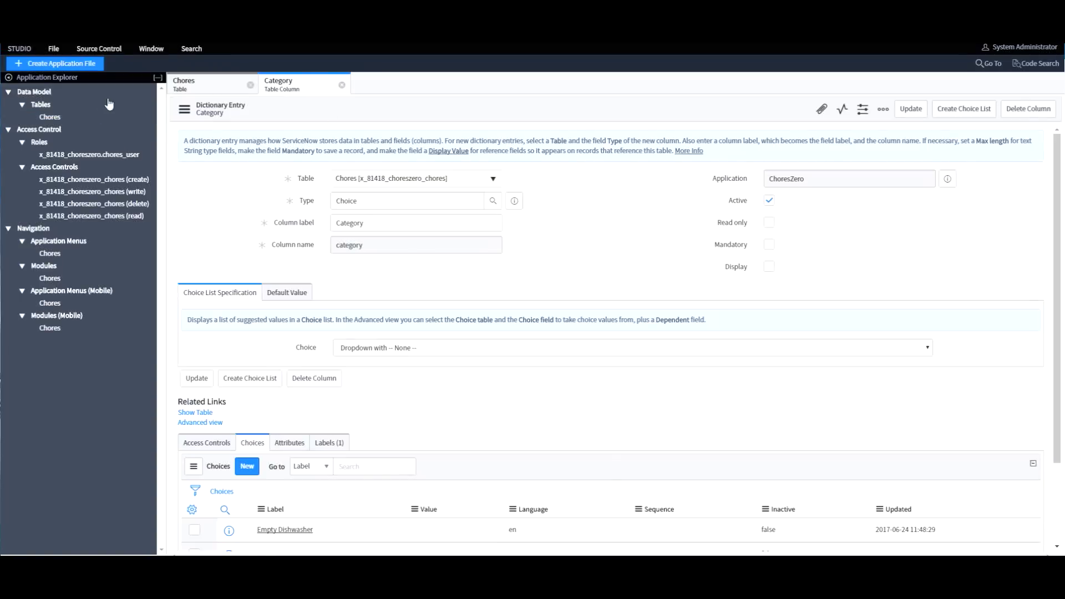
Step: Create a Forms & UI Form file for the Chores table
left_click(41, 65)
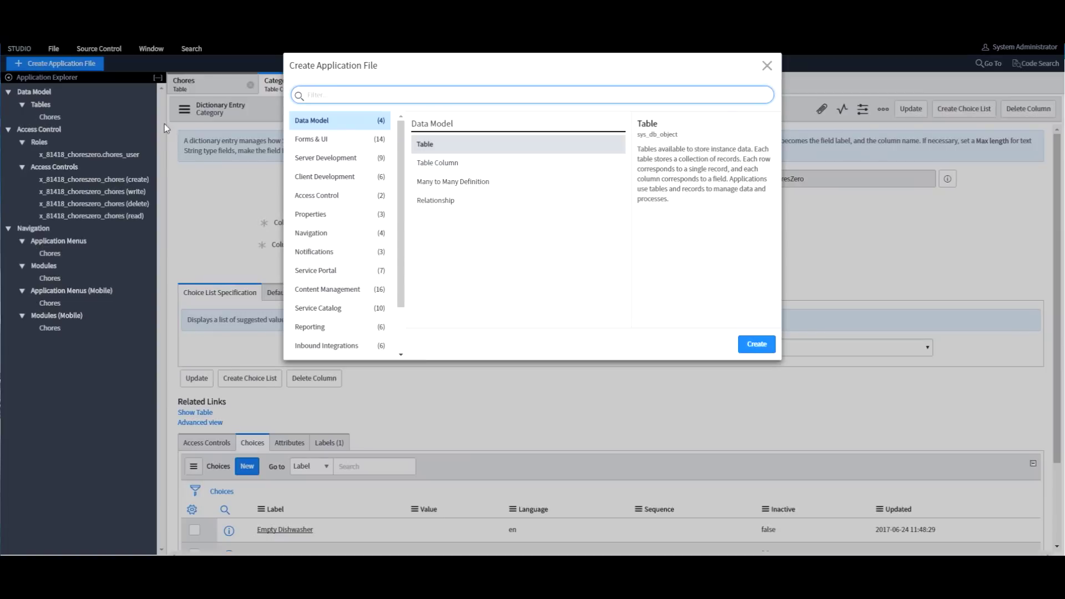
left_click(318, 141)
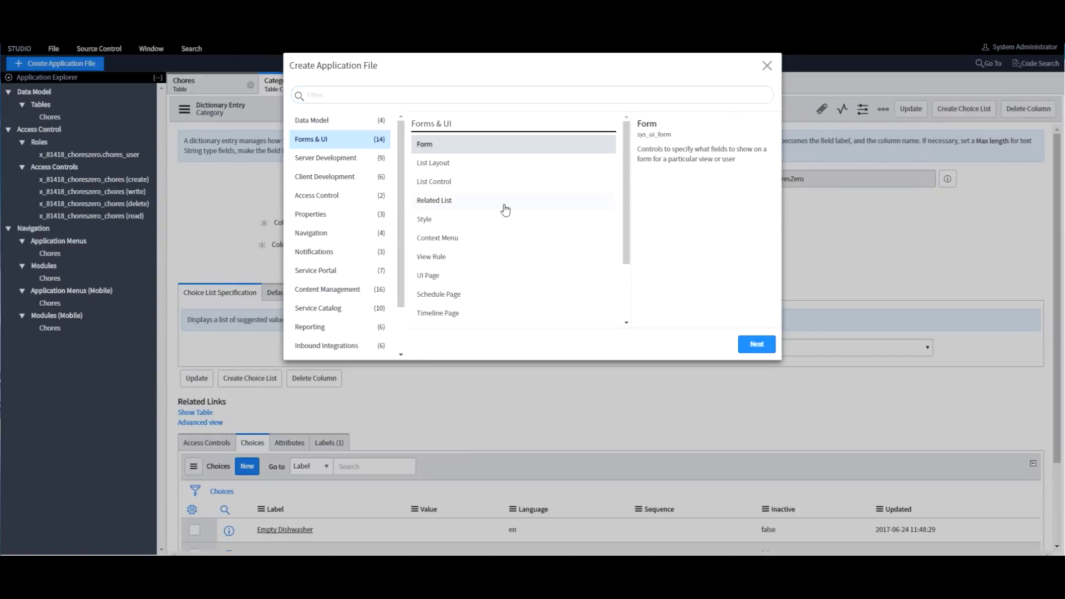
left_click(756, 345)
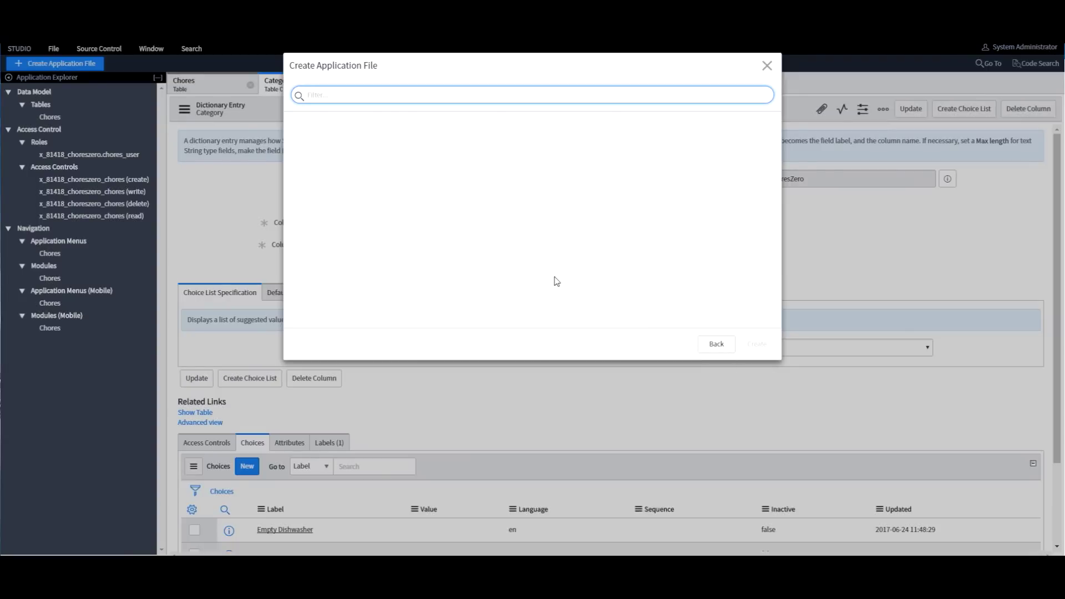
type("c")
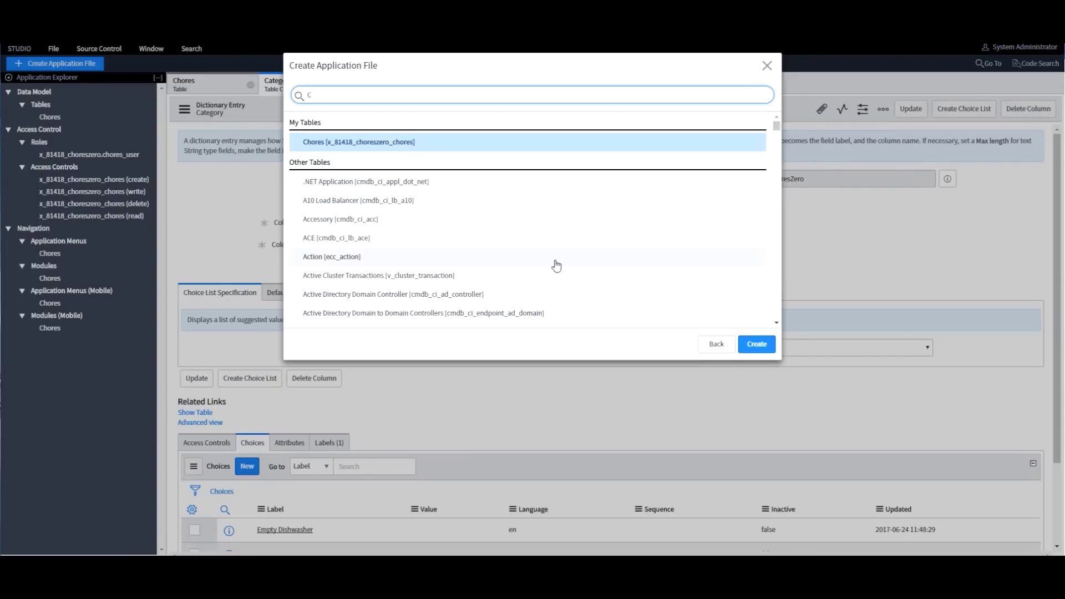
type("h")
key("BackSpace")
type("h")
left_click(351, 145)
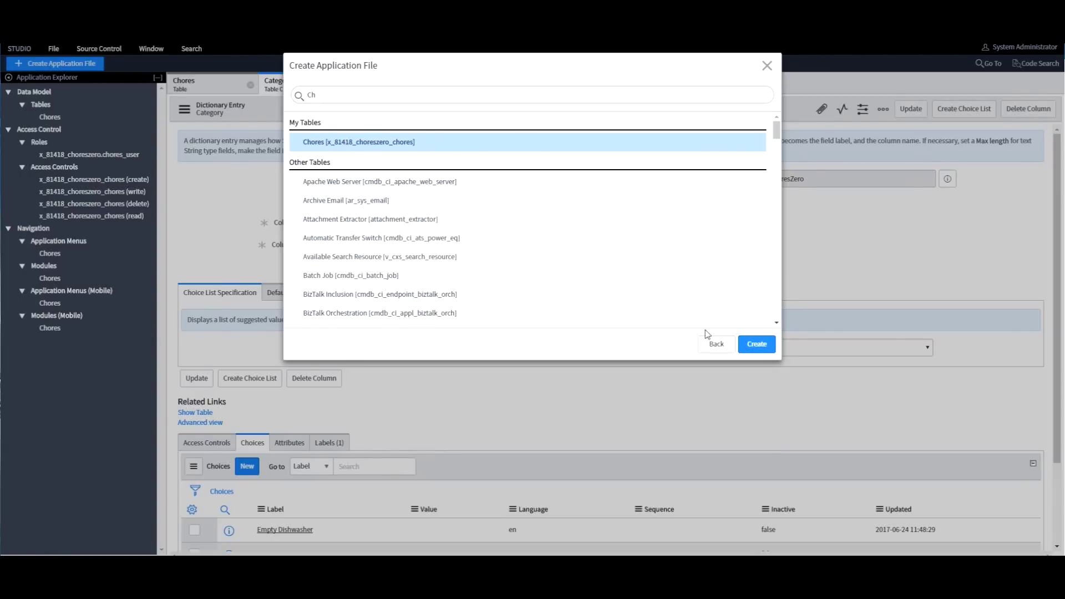
left_click(757, 348)
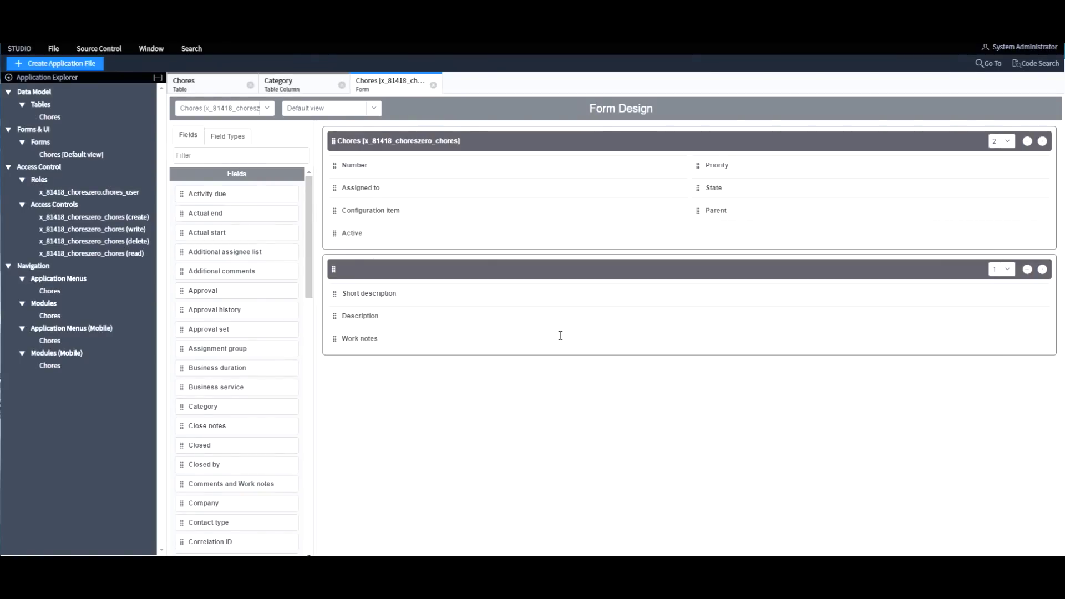
Step: Remove the Configuration item, Parent and Description fields from the Chores form
mouse_move(679, 221)
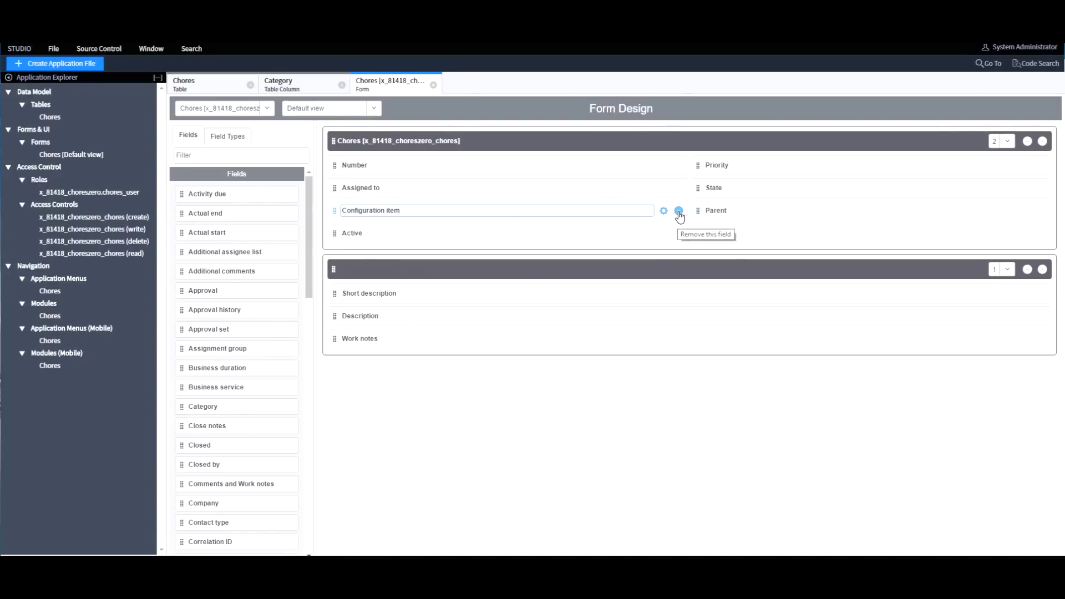
left_click(679, 210)
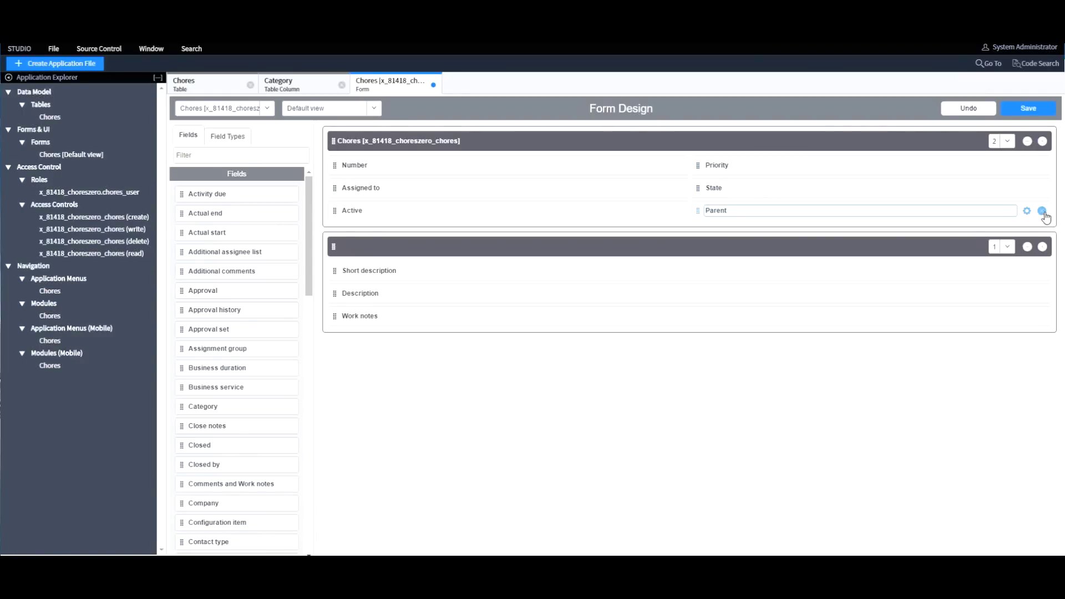
left_click(1043, 212)
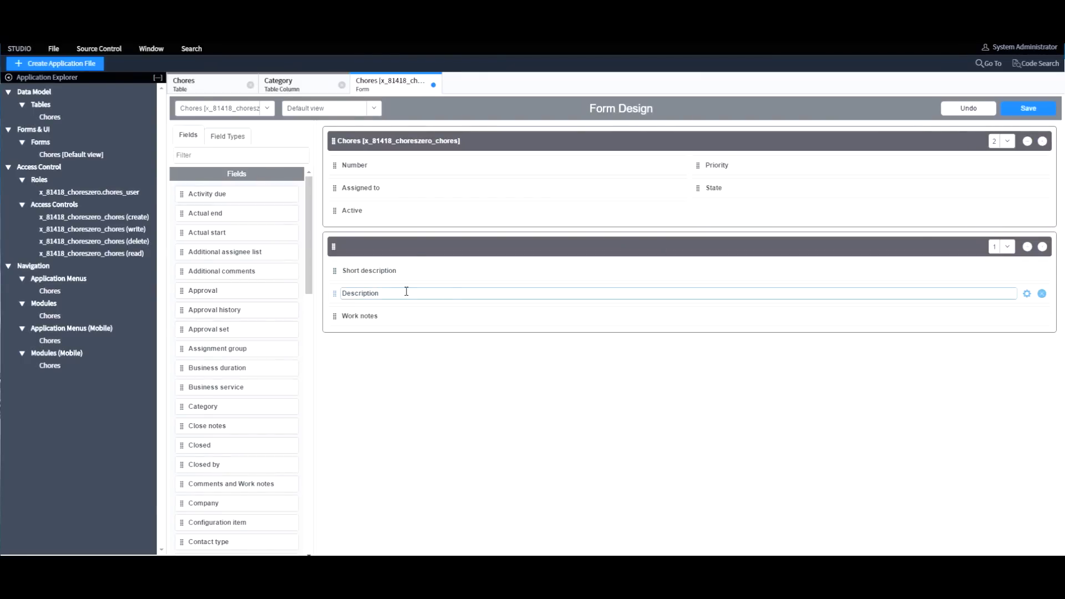
left_click(1043, 294)
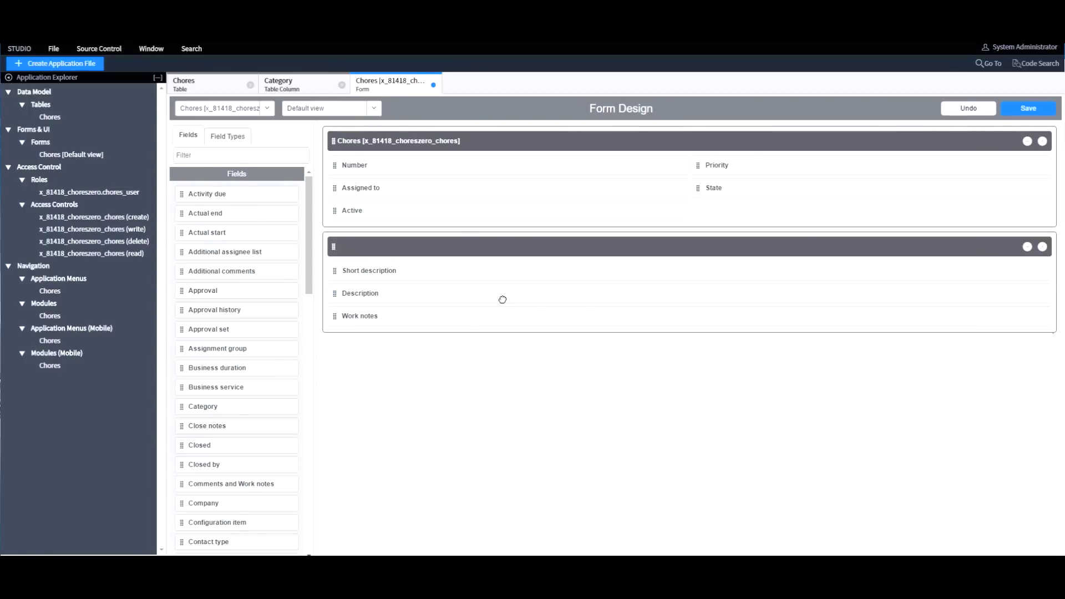
left_click(1044, 295)
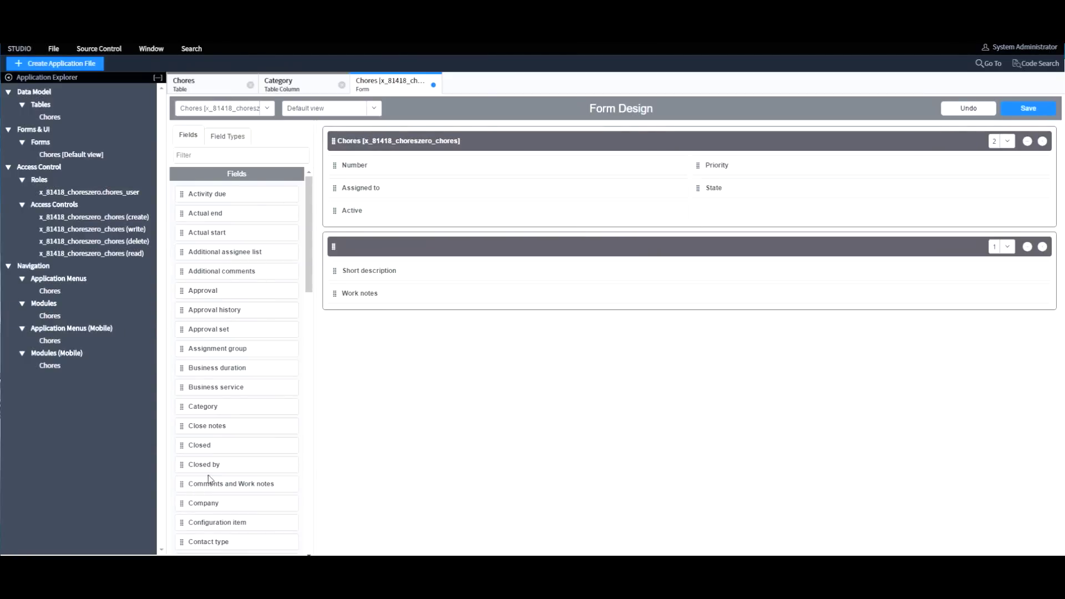
Step: Place Category in the top section above Priority and save the form layout
scroll(210, 478, "down", 4)
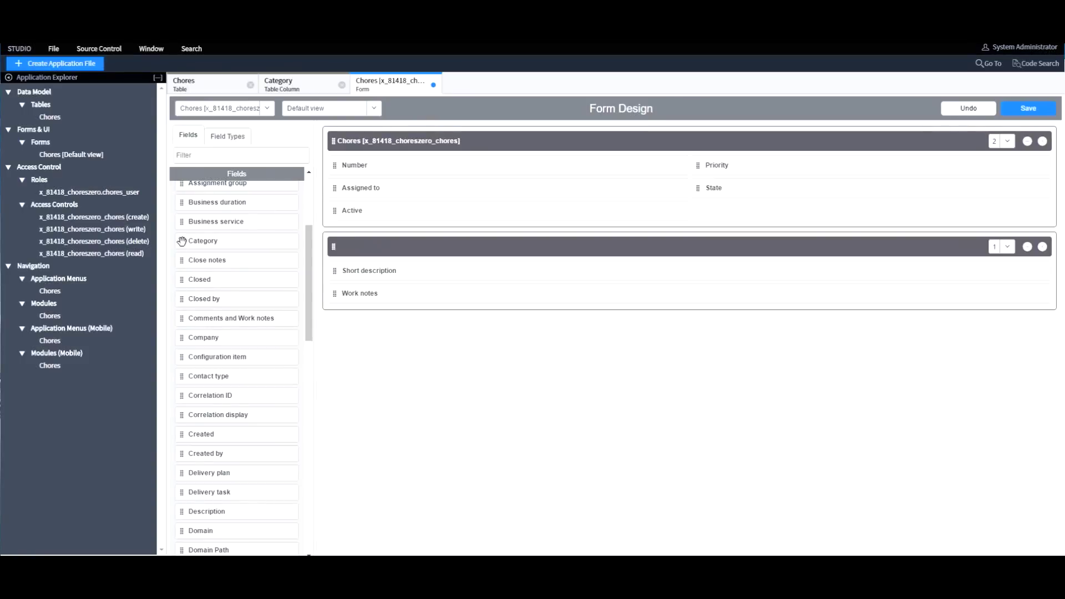
left_click_drag(181, 240, 712, 163)
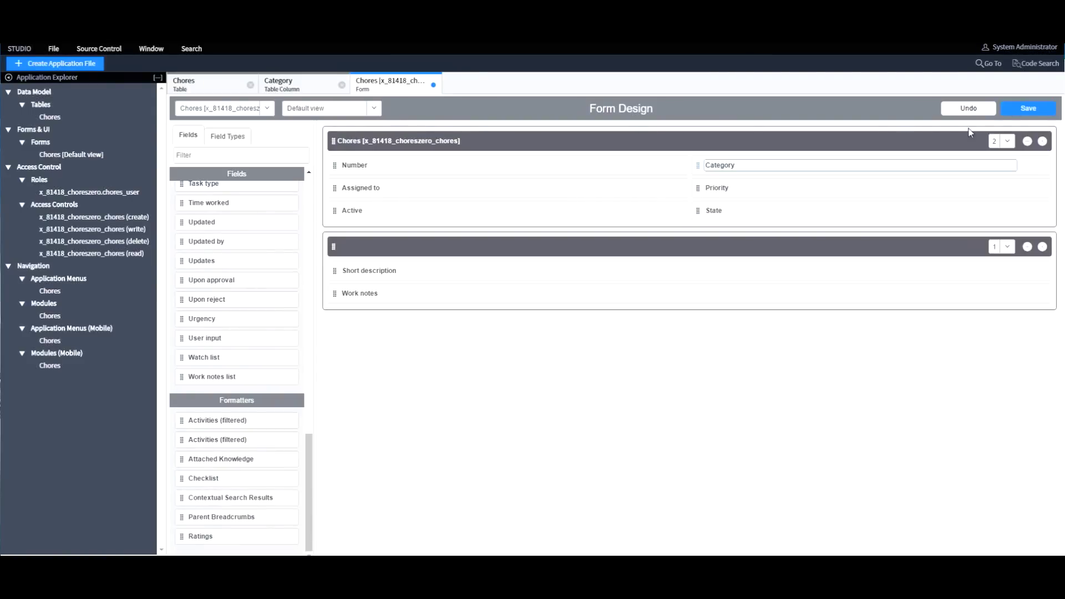
left_click(1030, 108)
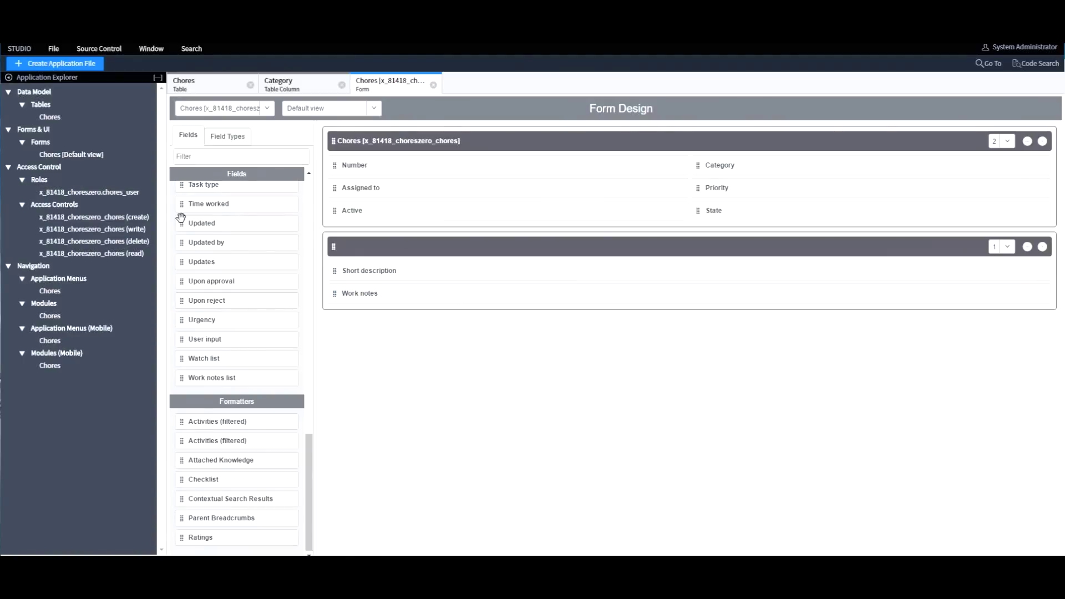
Step: Open a new Chores record form from the table's Show Form link and select its record number
left_click(224, 91)
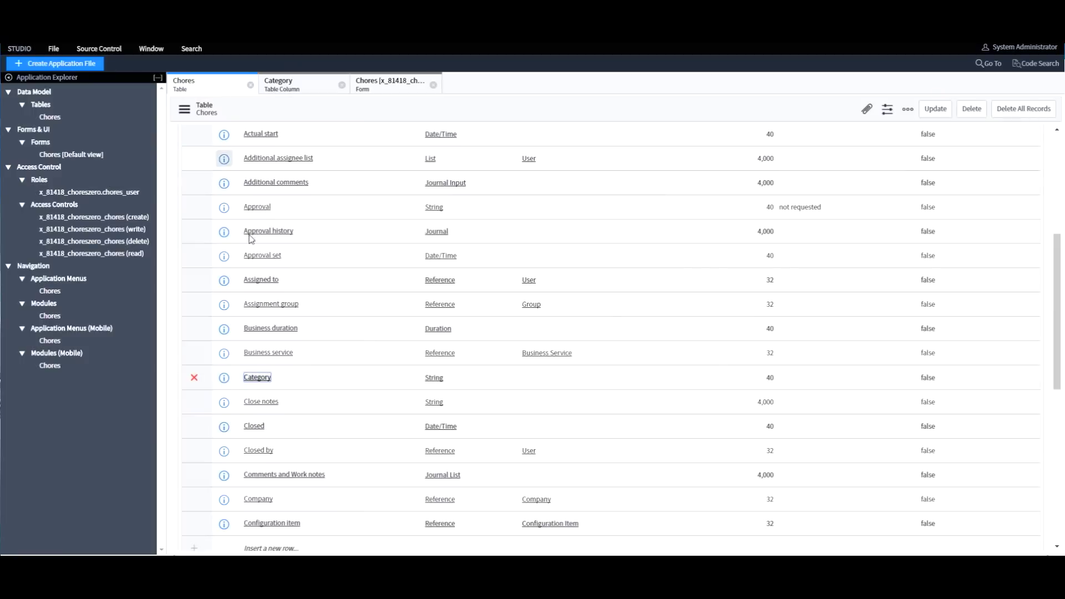
scroll(468, 266, "down", 8)
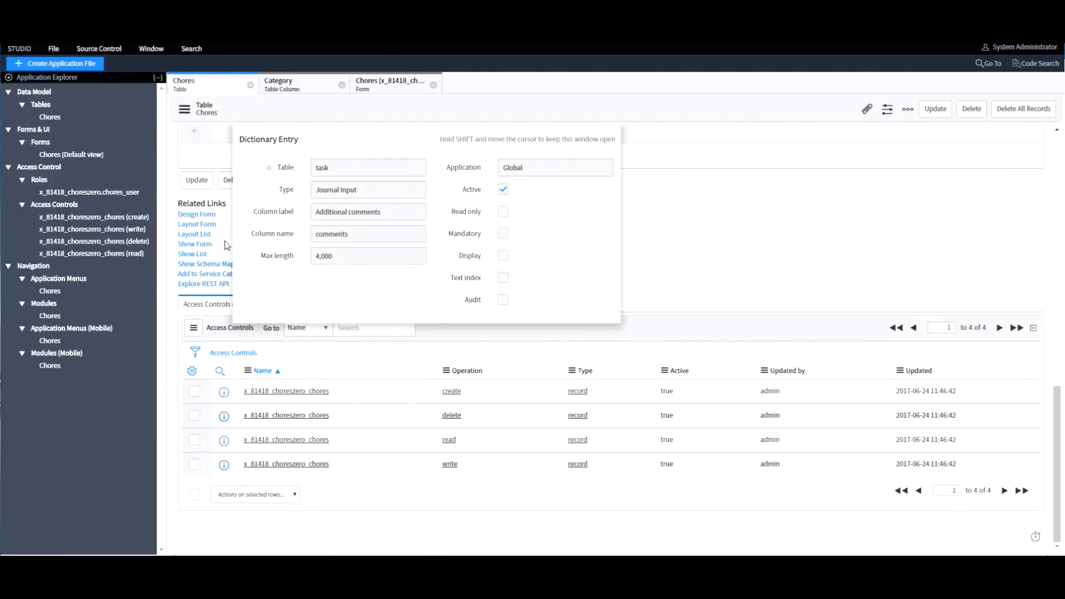
left_click(195, 245)
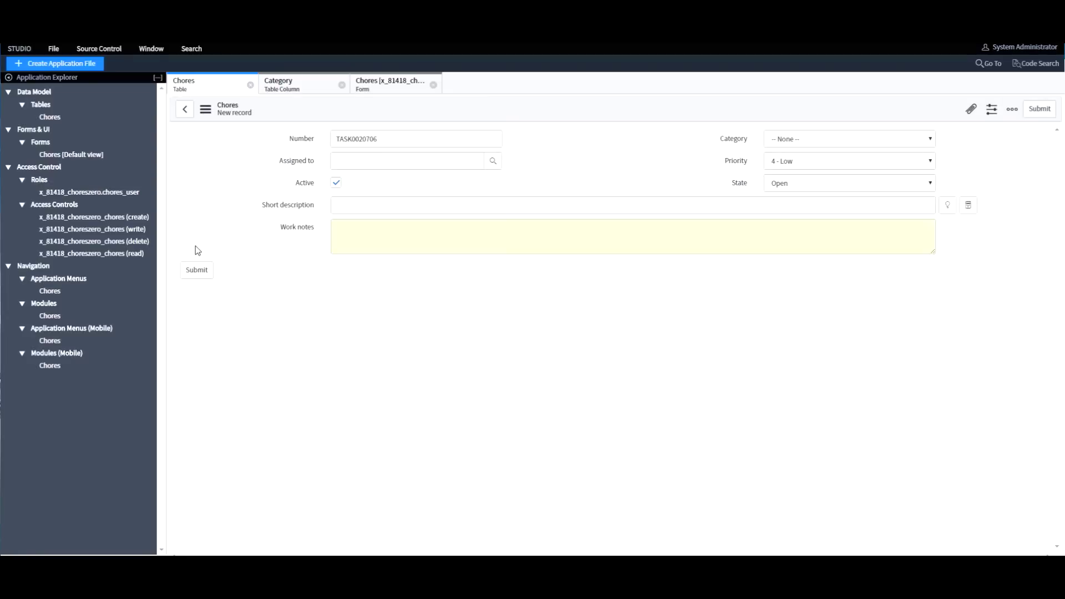
left_click(384, 142)
left_click_drag(387, 143, 326, 146)
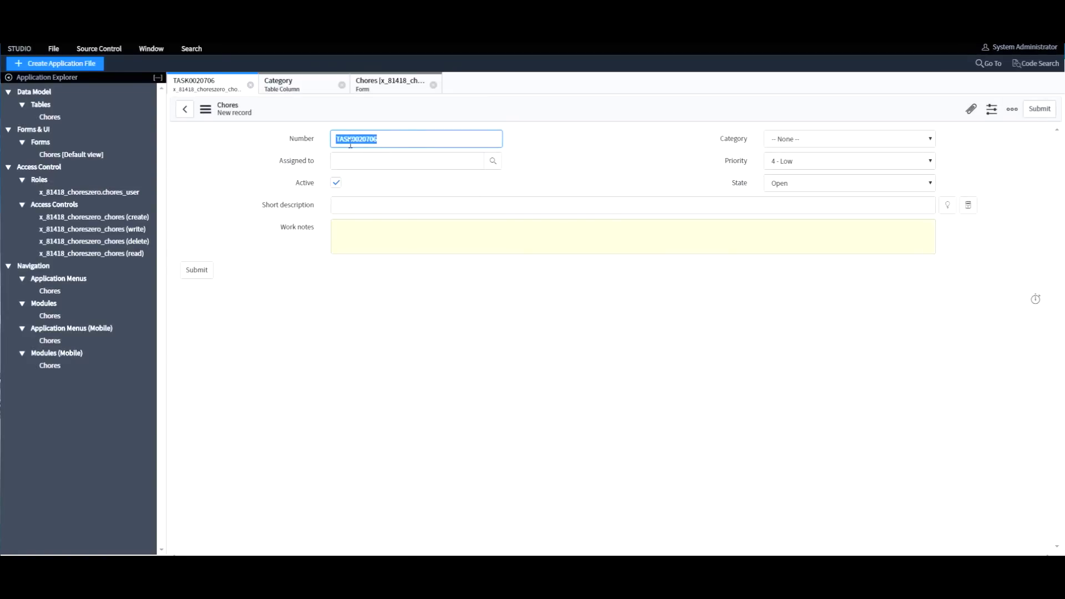
left_click(337, 140)
left_click_drag(397, 141, 315, 142)
Step: Check the Category choices, toggle Active off and back on, and view the State values
left_click(853, 138)
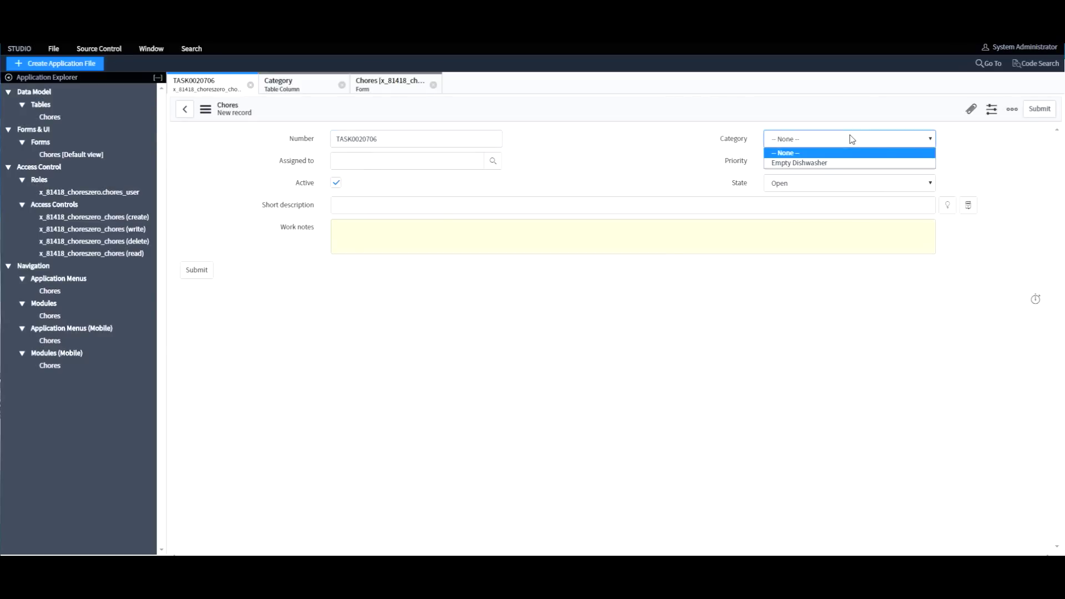
left_click(853, 139)
left_click(851, 140)
left_click(983, 163)
left_click(984, 163)
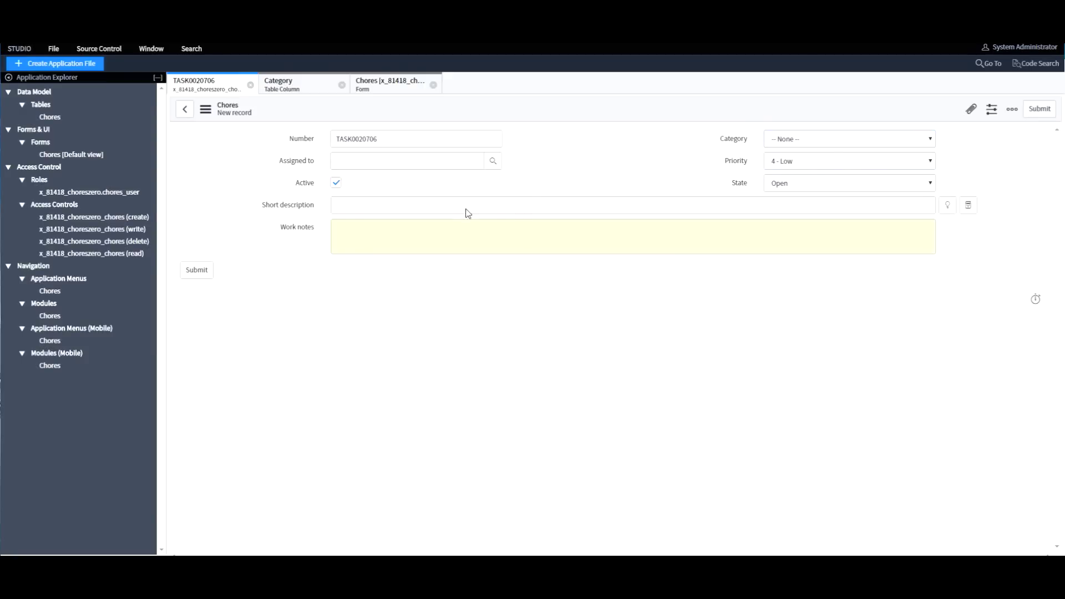
left_click(336, 184)
left_click(335, 184)
left_click(802, 186)
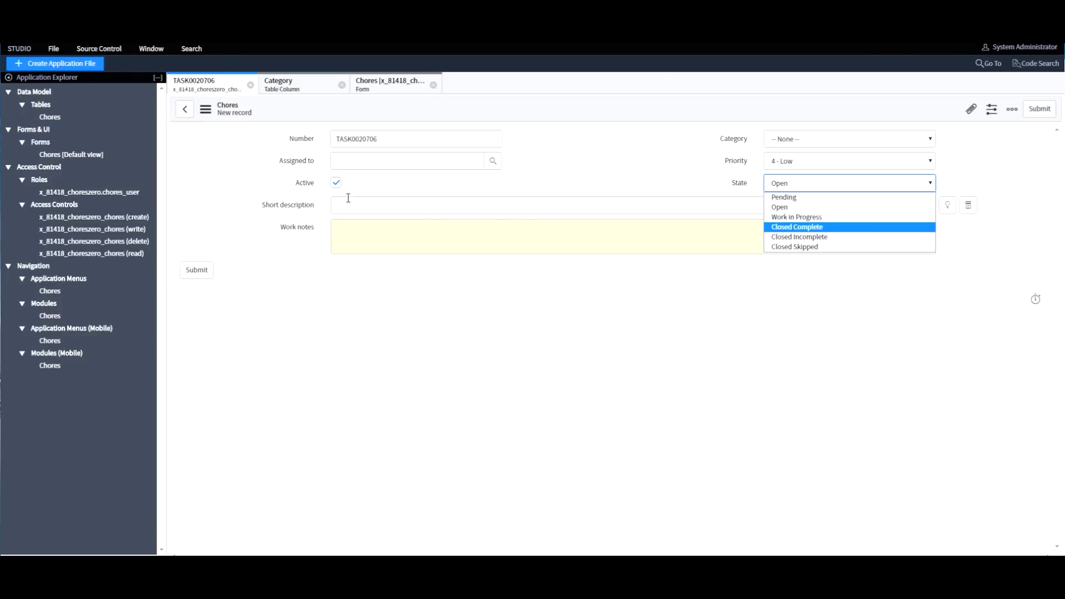
Step: Remove the Active field from the Chores form layout, save, and return to the new record
left_click(387, 92)
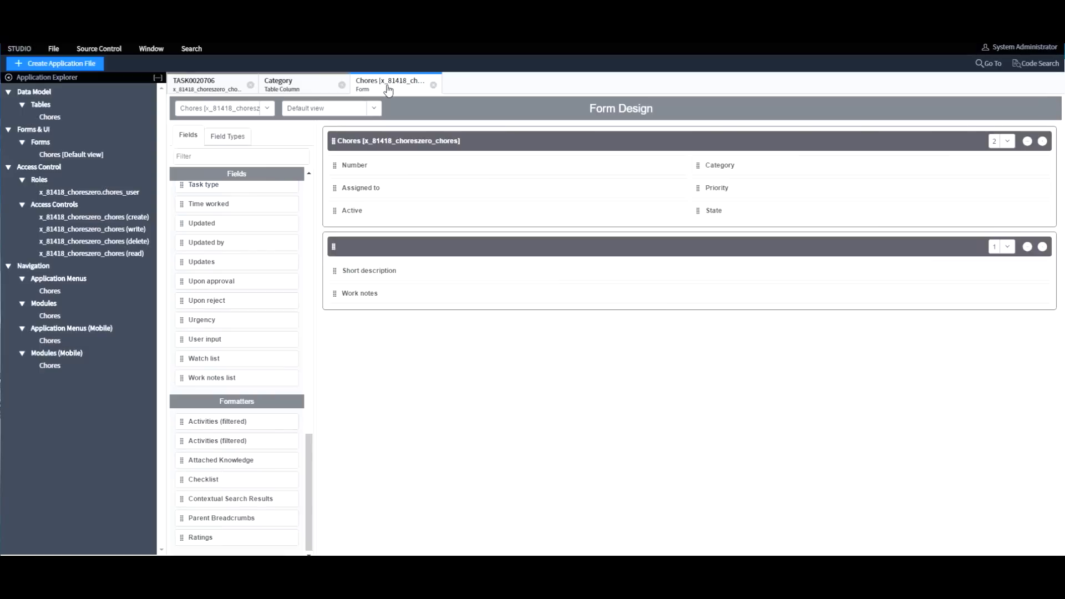
left_click(678, 212)
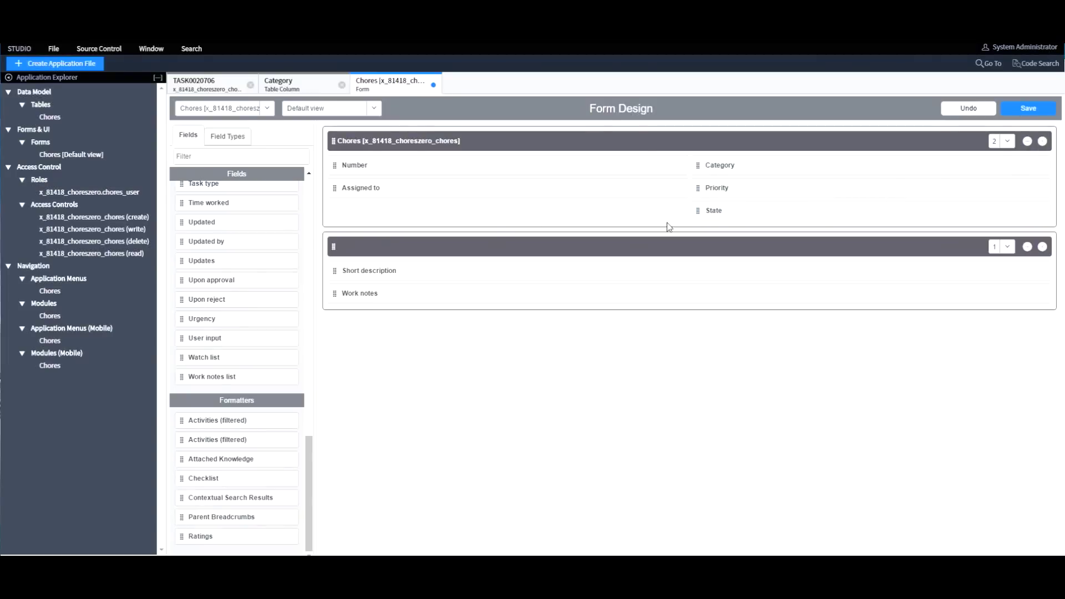
left_click(1025, 114)
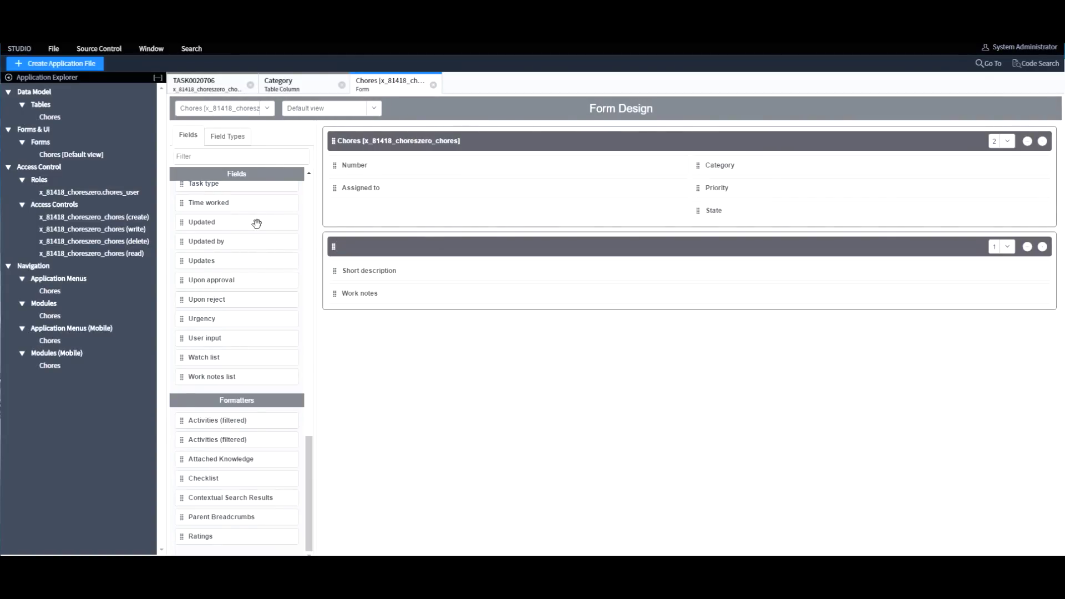
left_click(230, 88)
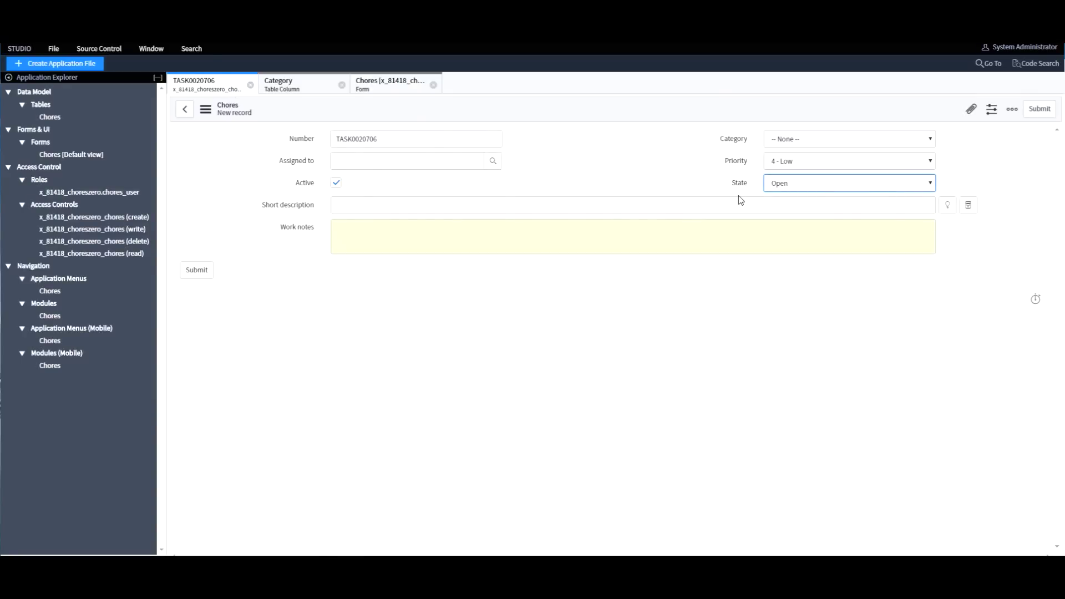
Step: Review the Category field's Configure Choices list, selecting Take out Trash, then cancel without changes
right_click(734, 143)
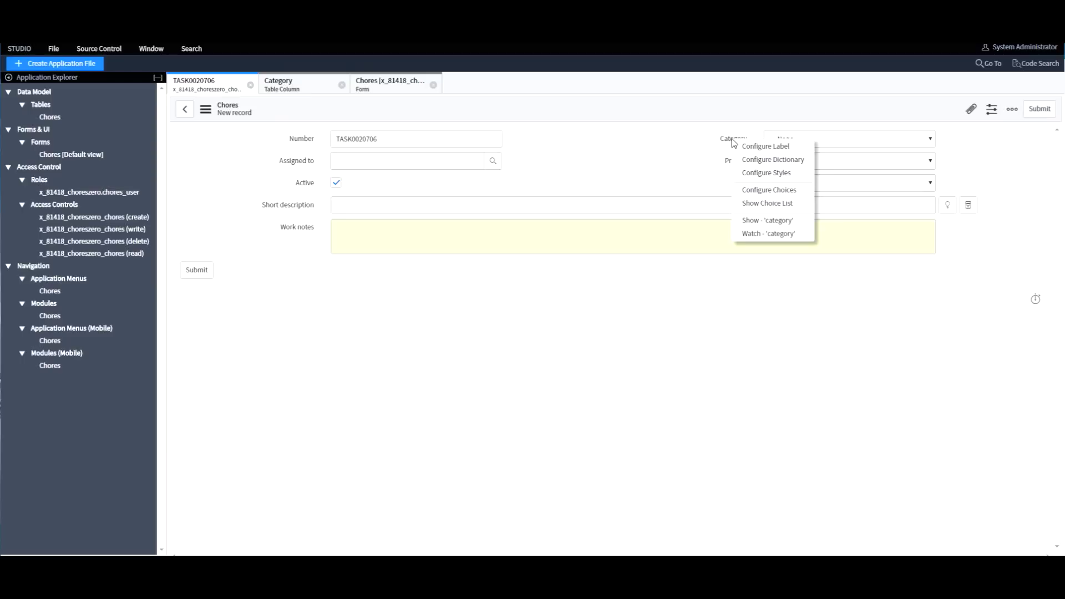
left_click(775, 191)
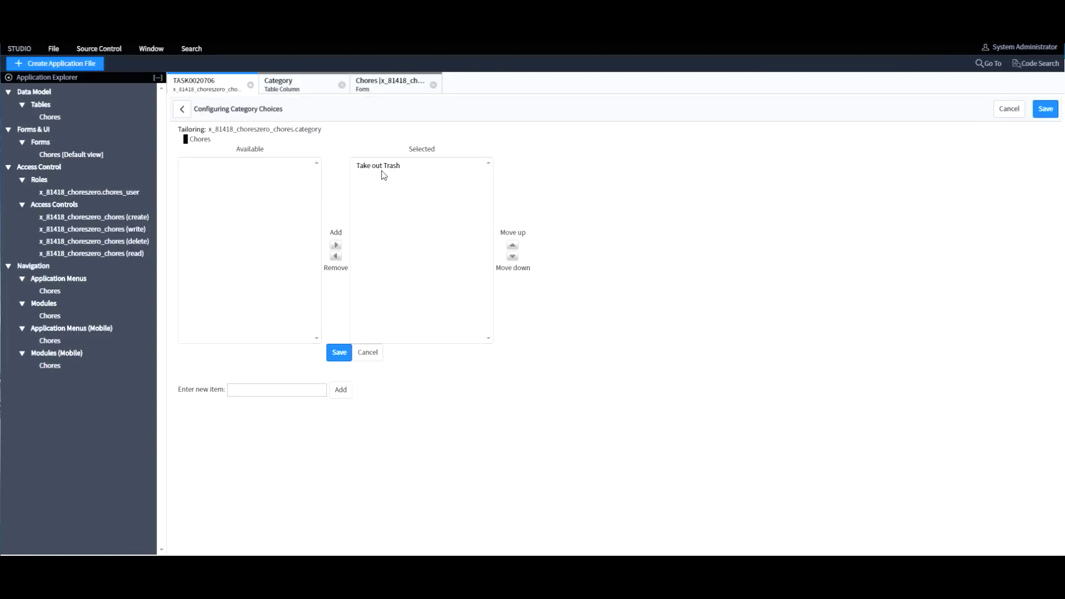
left_click(388, 169)
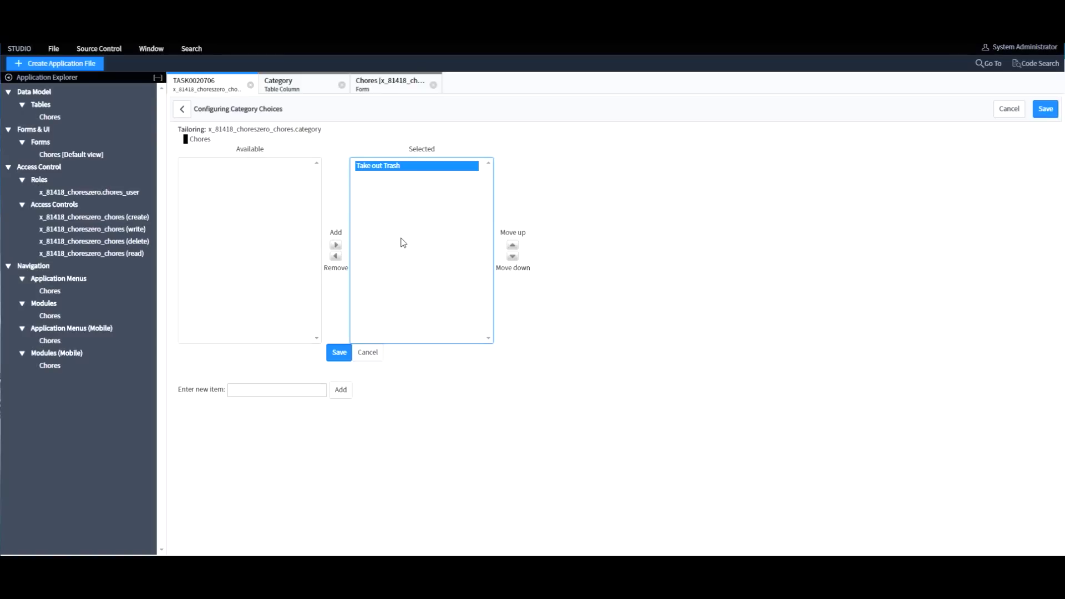
left_click(1002, 111)
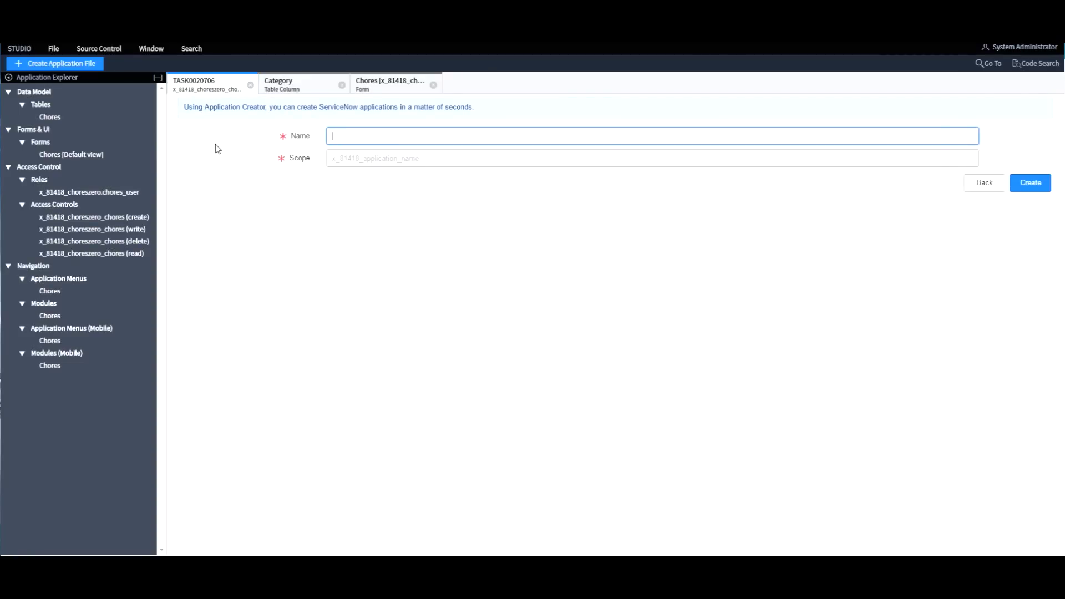
Step: Close the new Chores record, Category column and form layout tabs
left_click(250, 86)
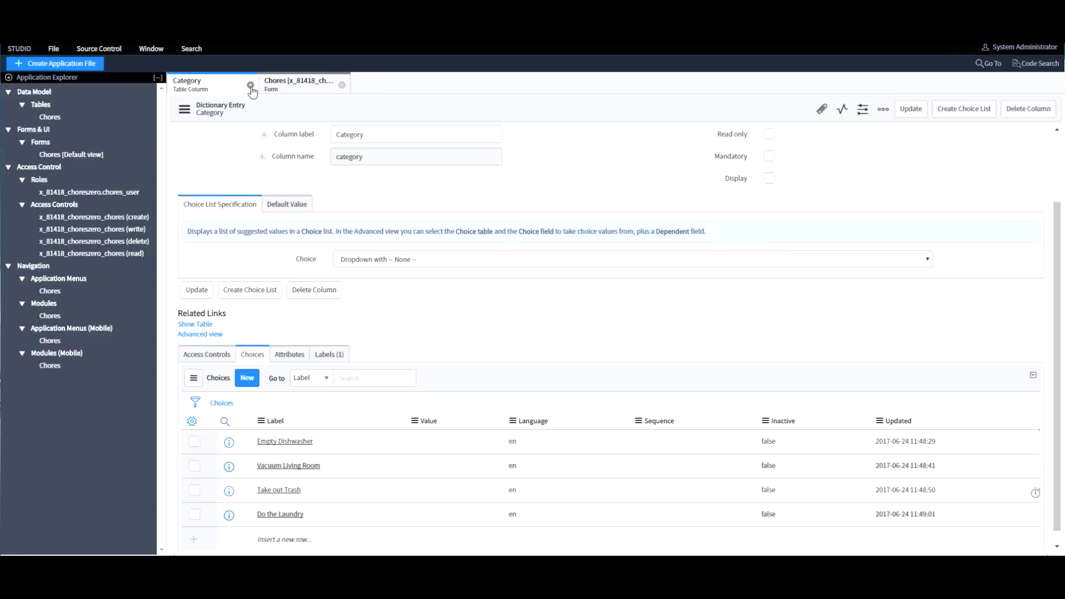
left_click(251, 85)
left_click(251, 86)
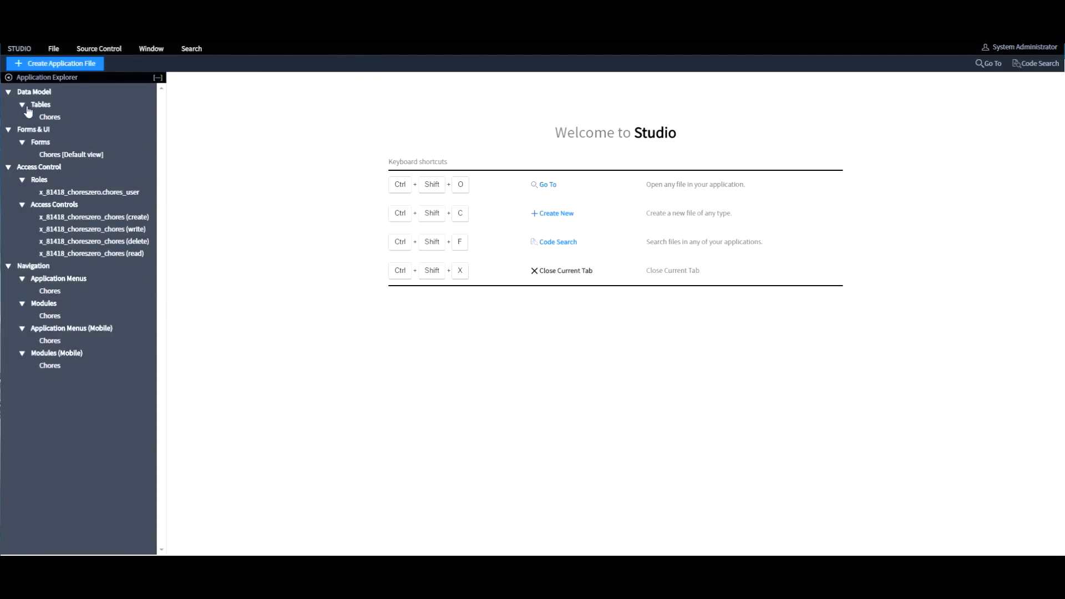
Step: Open the Chores table's Category column dictionary entry and scroll to its Choices list
left_click(48, 118)
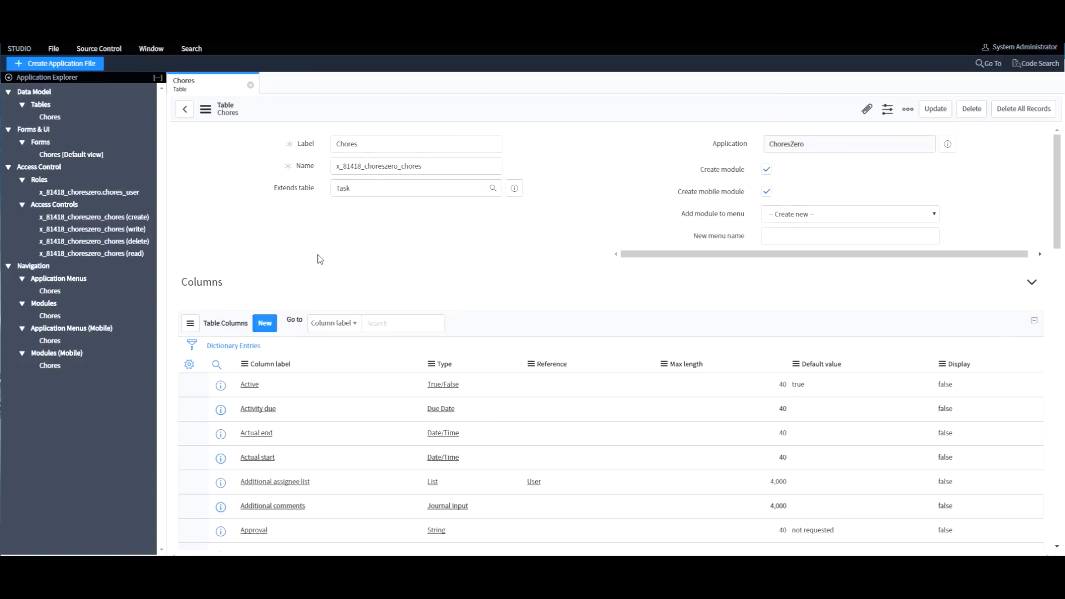
scroll(361, 377, "down", 3)
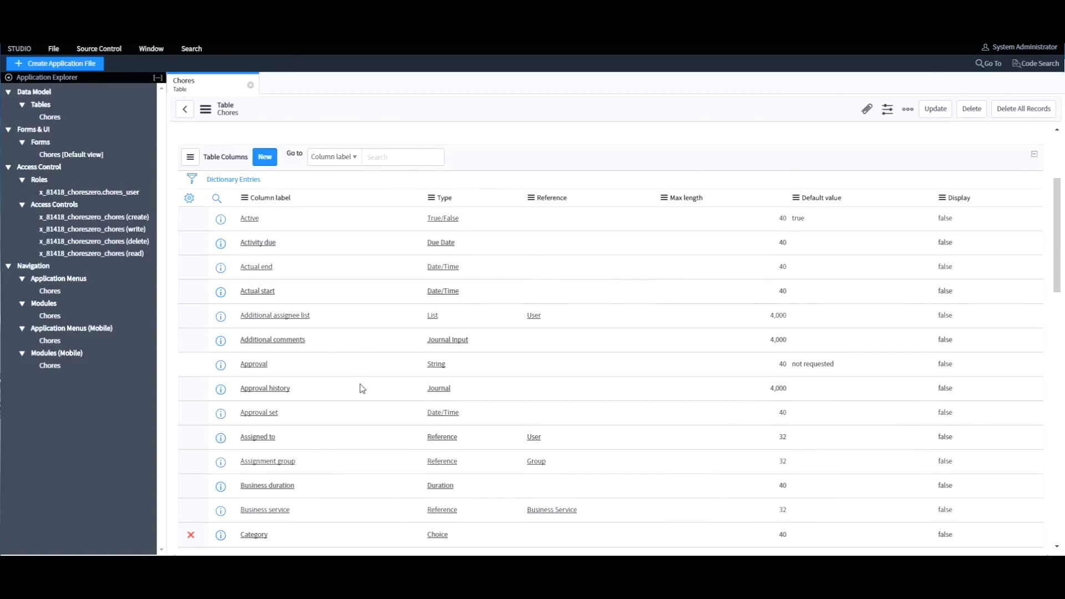
scroll(361, 383, "down", 4)
left_click(257, 322)
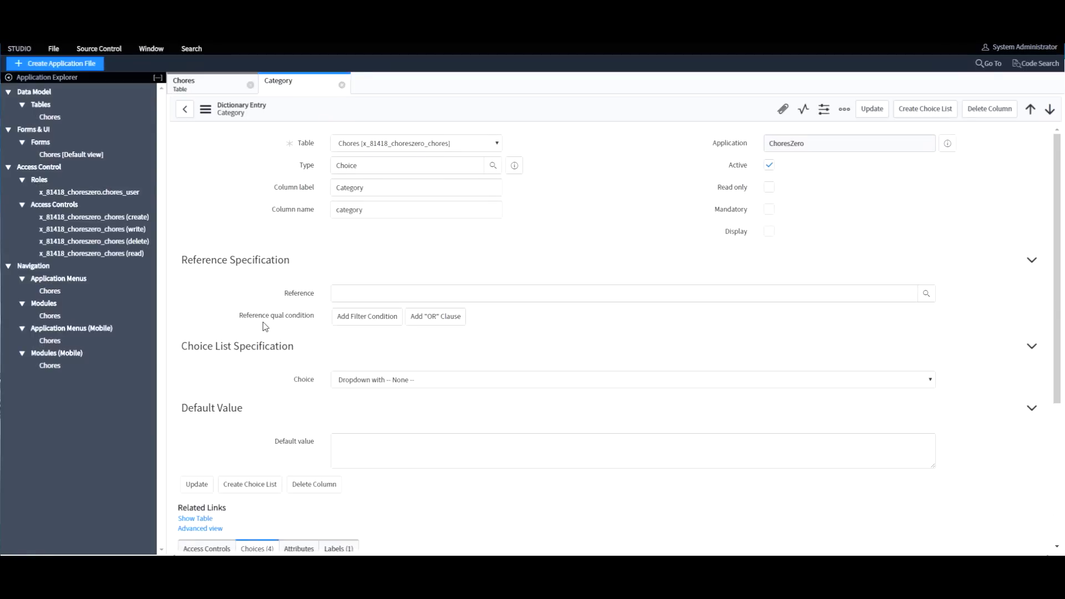
scroll(264, 325, "down", 3)
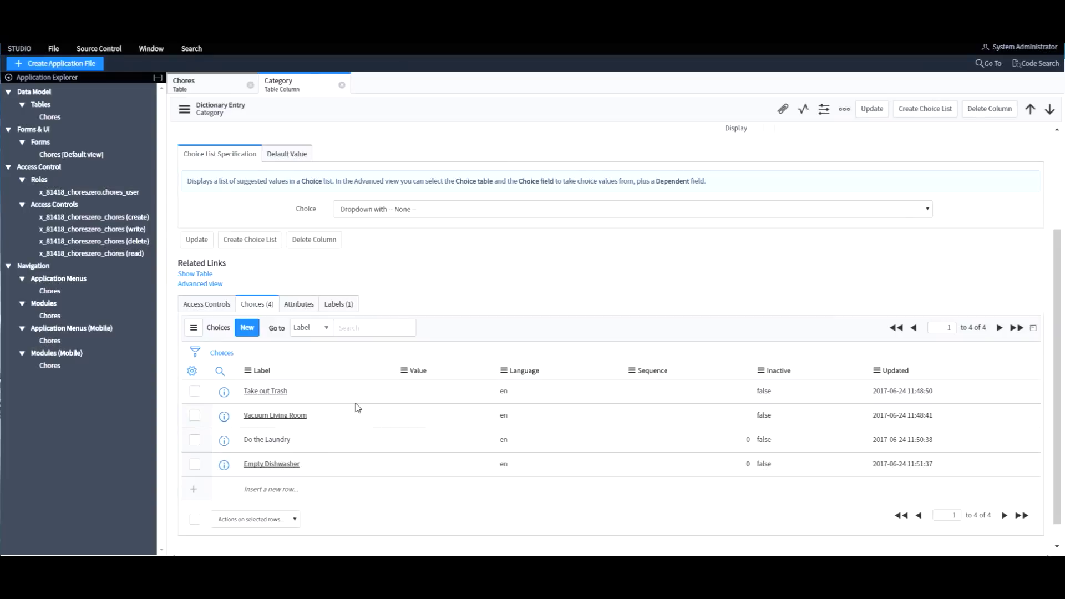
Step: Set the Values of Take out Trash and Vacuum Living Room to match their labels
left_click(298, 400)
left_click(265, 395)
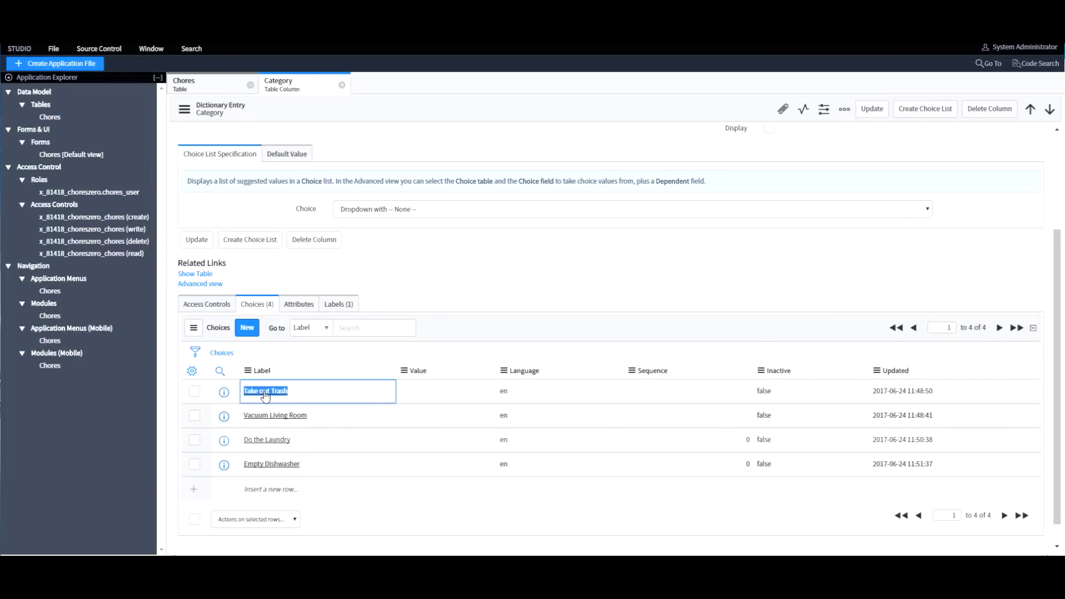
left_click(418, 392)
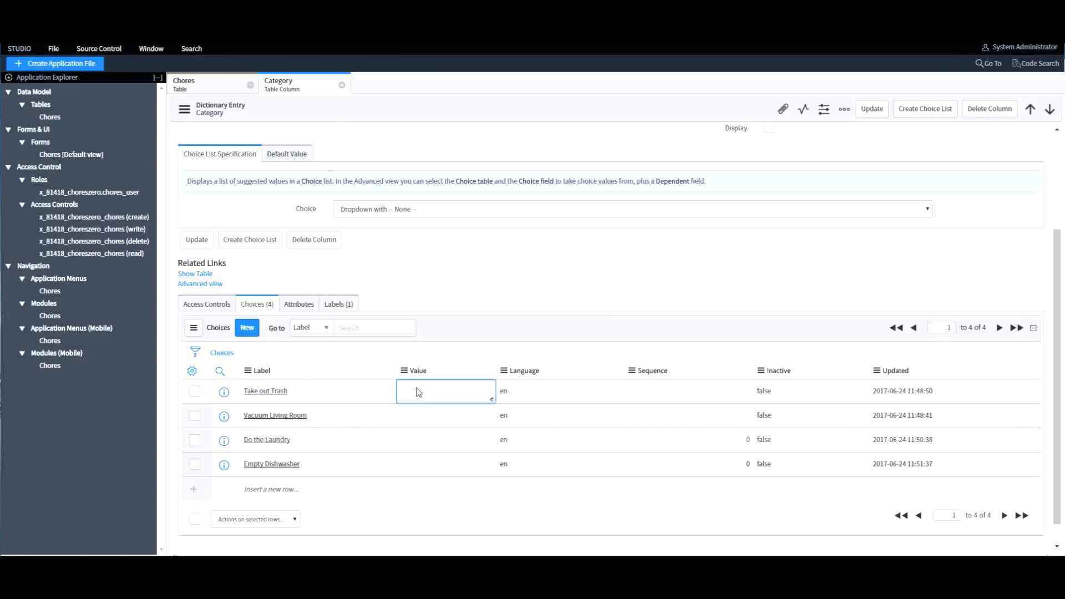
type("Take out Trash")
left_click(502, 403)
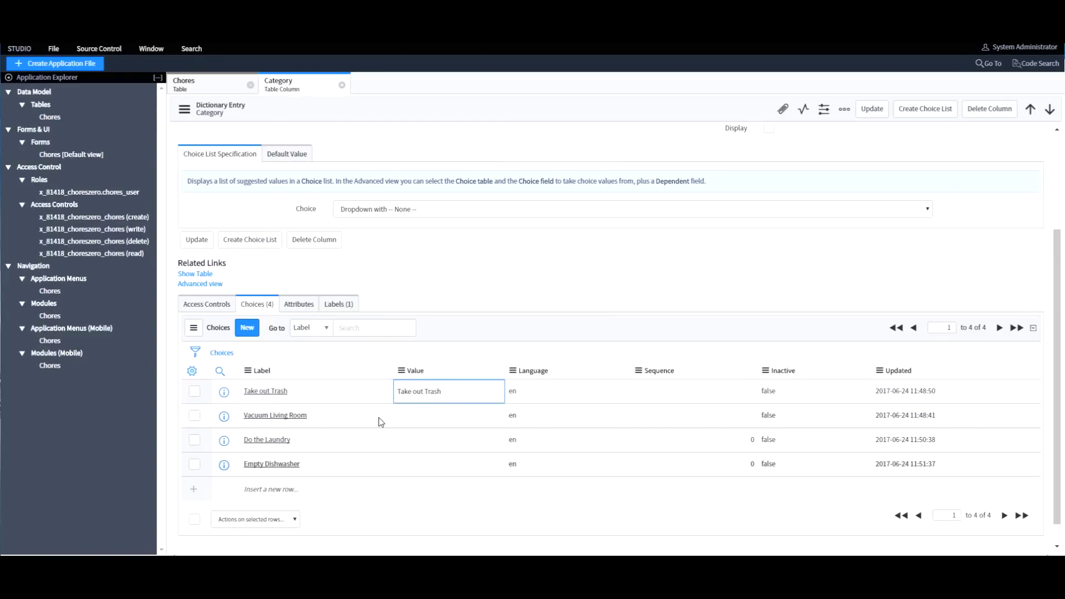
triple_click(277, 422)
key("ctrl+c")
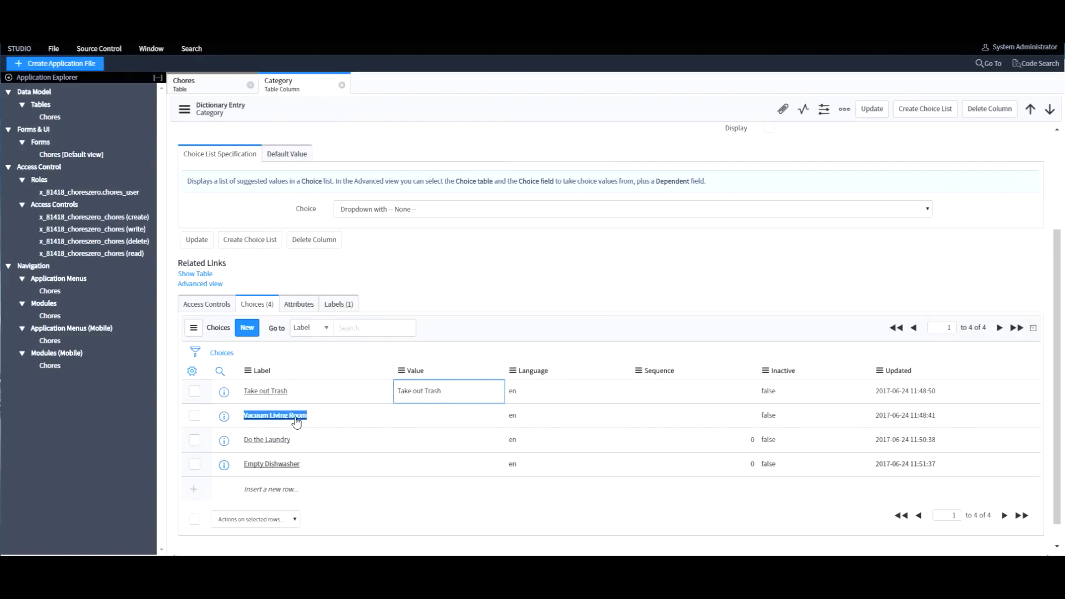
left_click(436, 425)
key("ctrl+v")
left_click(498, 414)
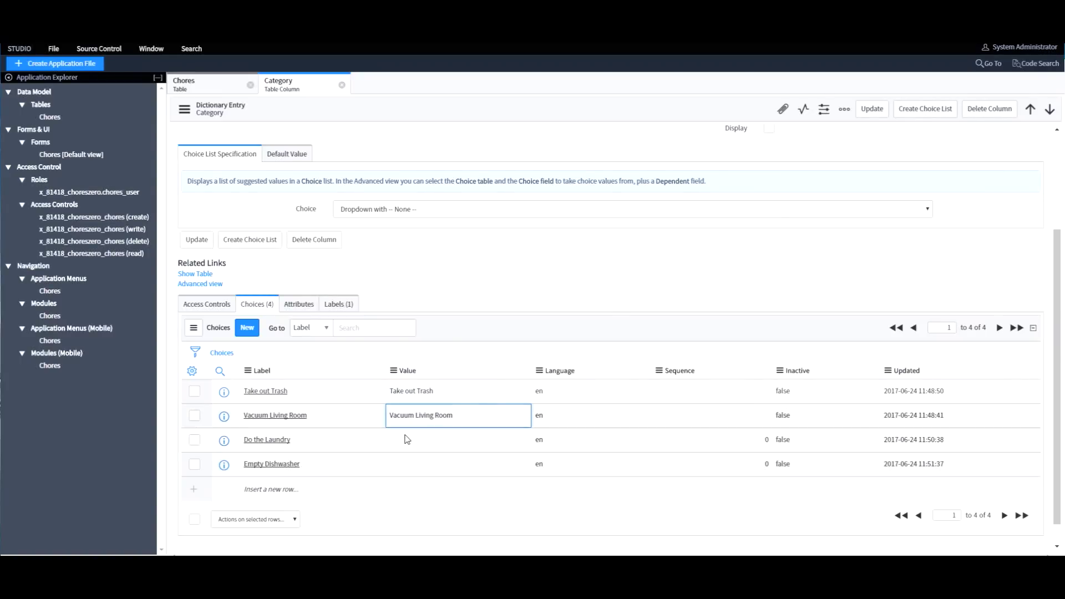
Step: Set the Values of Do the Laundry and Empty Dishwasher to match their labels
double_click(249, 441)
key("ctrl+c")
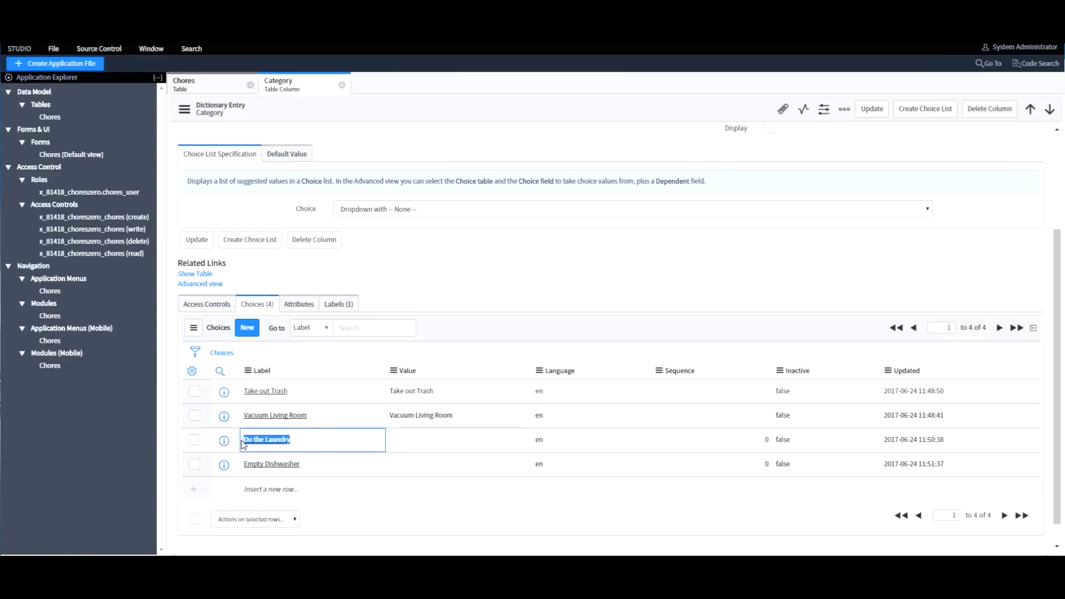
double_click(412, 441)
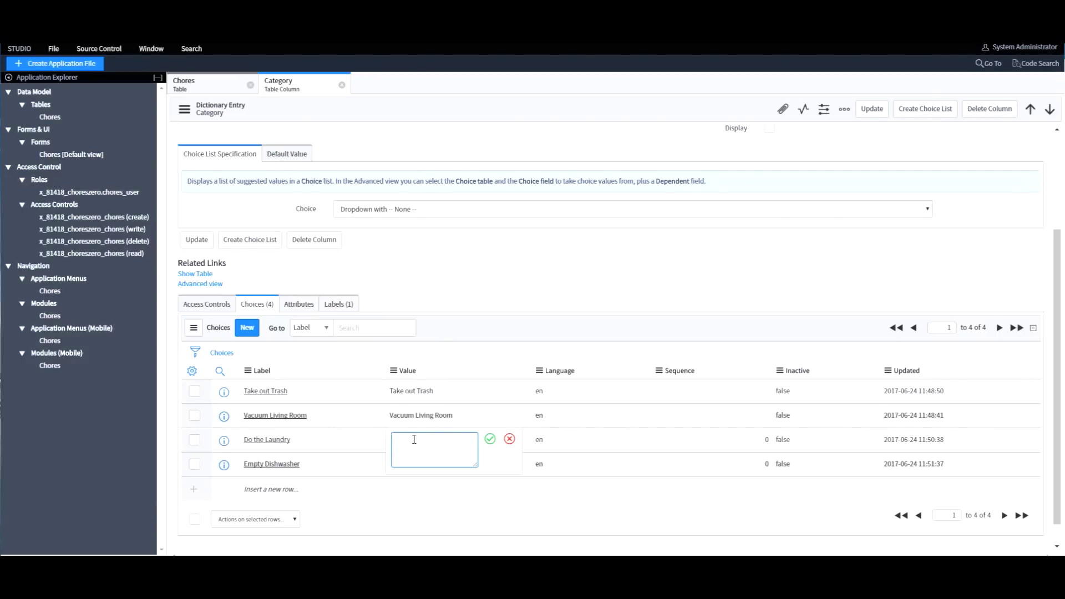
key("ctrl+v")
left_click(490, 439)
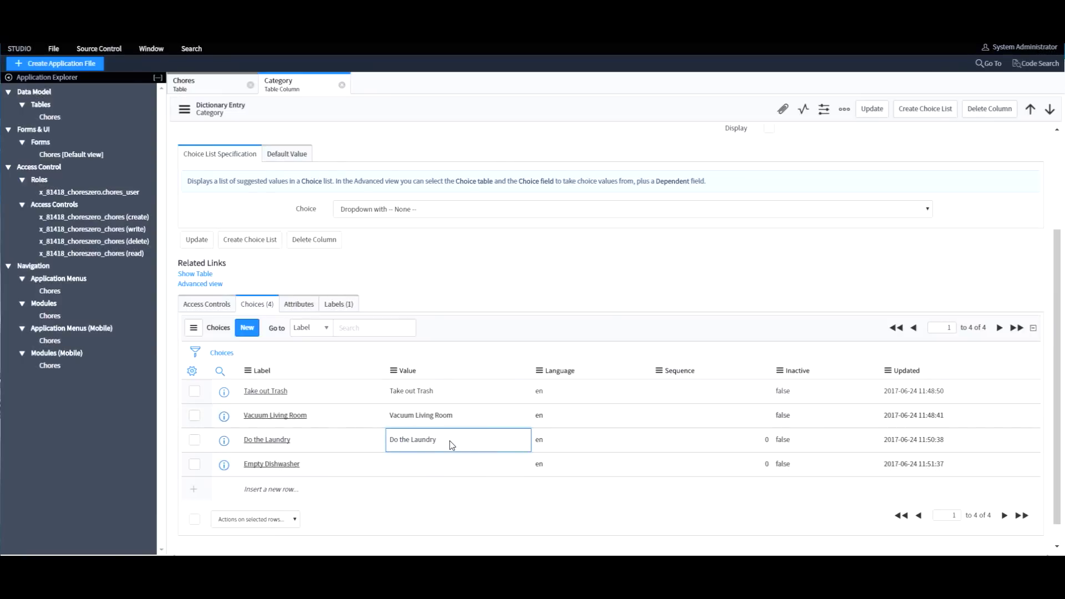
left_click_drag(304, 465, 243, 468)
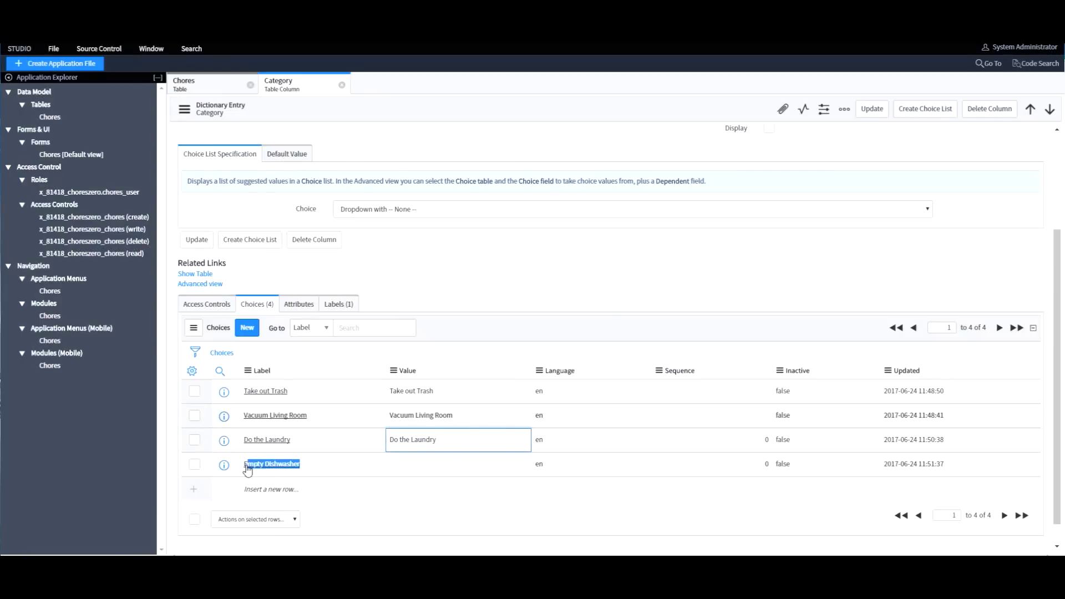
key("ctrl+c")
left_click(409, 468)
double_click(413, 469)
key("ctrl+v")
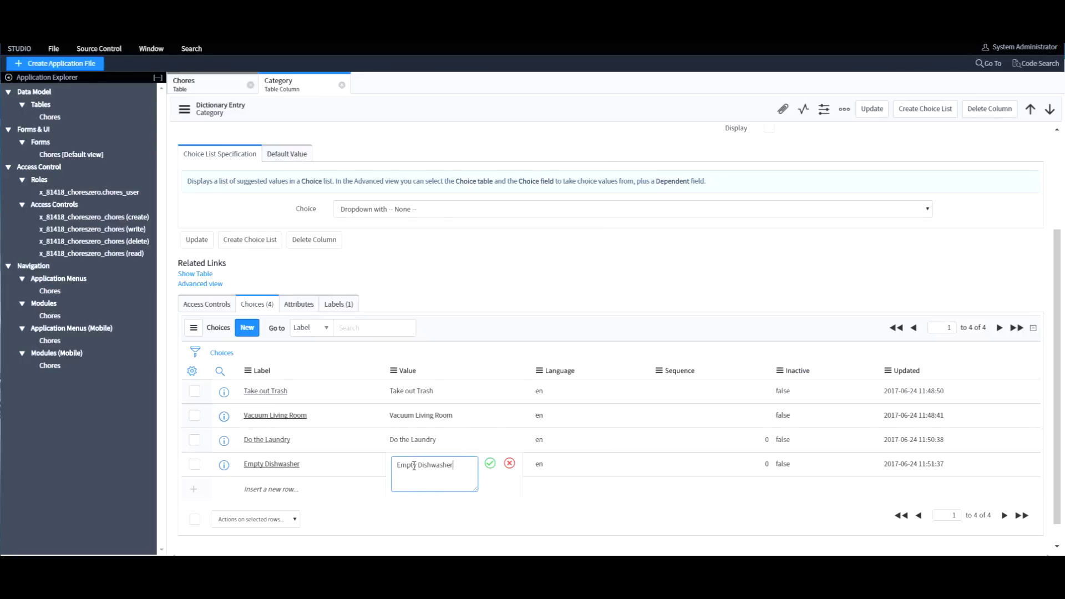
left_click(490, 463)
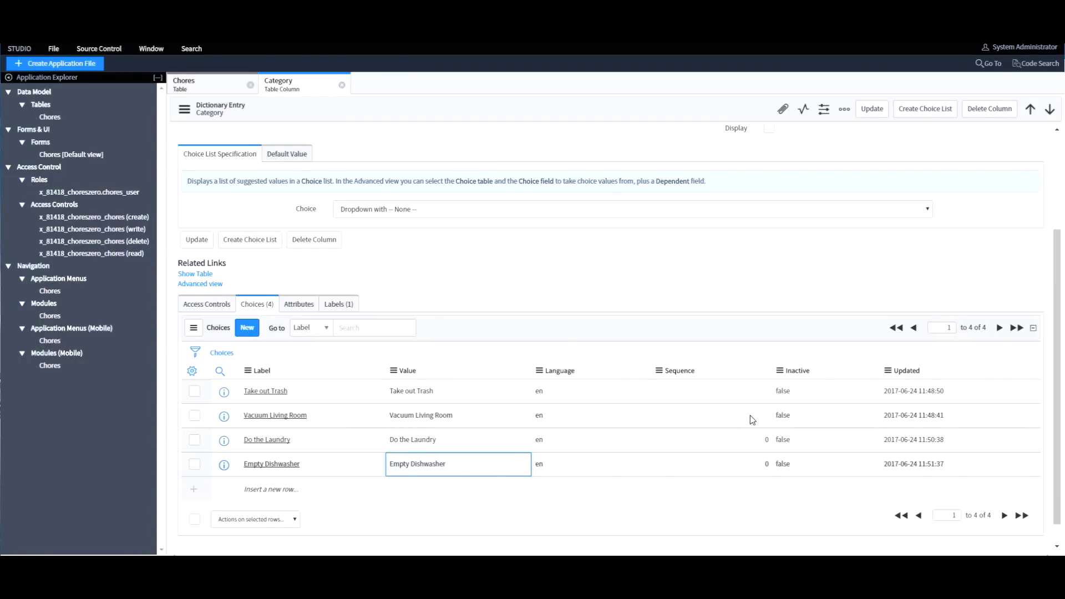
Step: Give Do the Laundry sequence 1 and Empty Dishwasher sequence 2
left_click(760, 441)
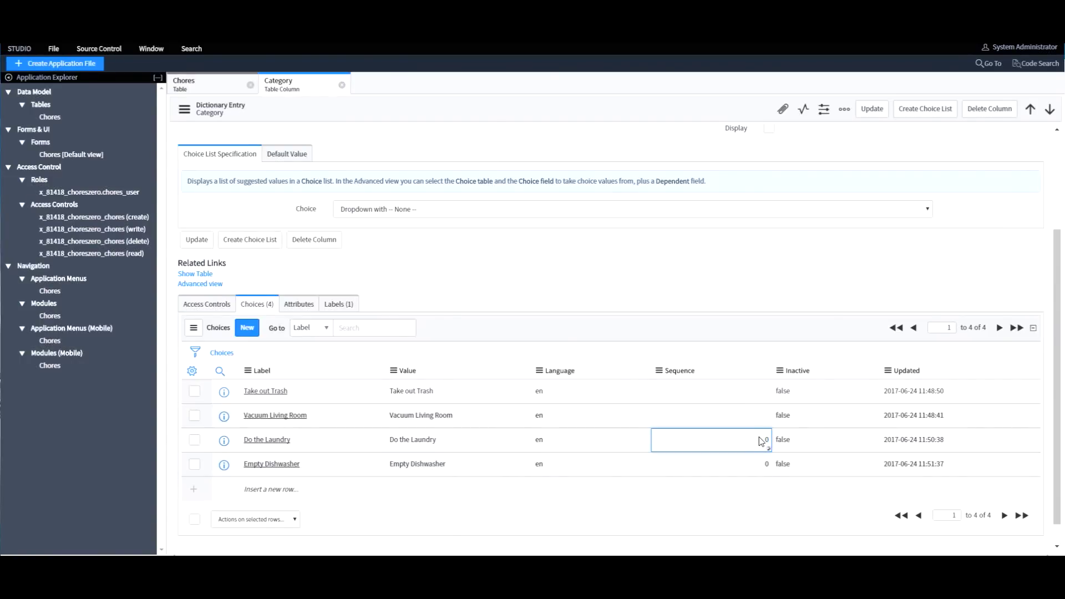
left_click(746, 441)
type("1")
left_click(760, 439)
left_click(766, 466)
left_click(764, 466)
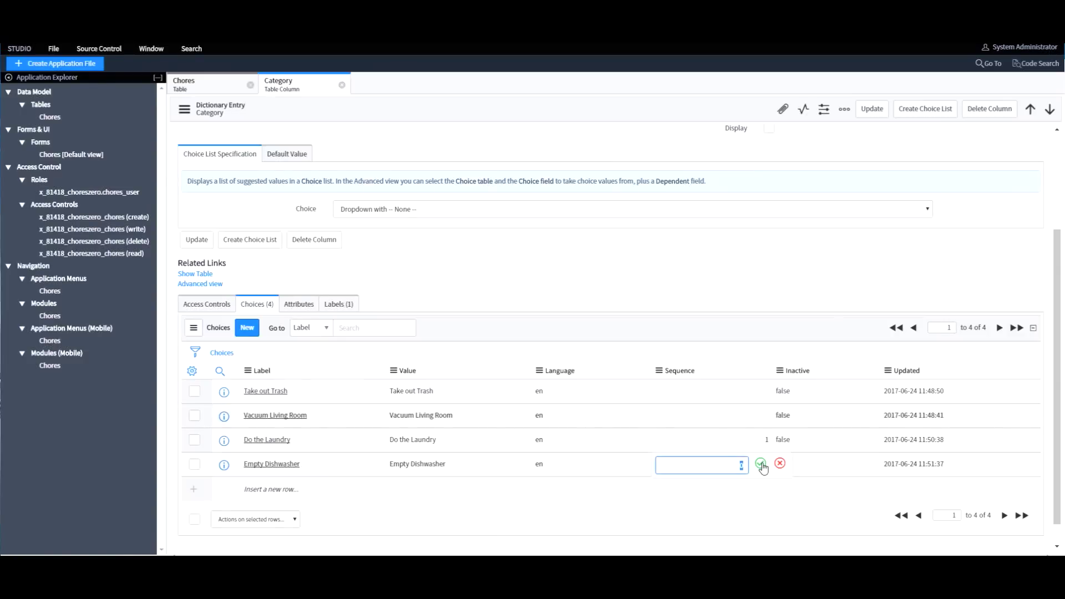
type("2")
left_click(761, 465)
Step: Give Take out Trash sequence 3 and Vacuum Living Room sequence 4
left_click(758, 396)
left_click(759, 396)
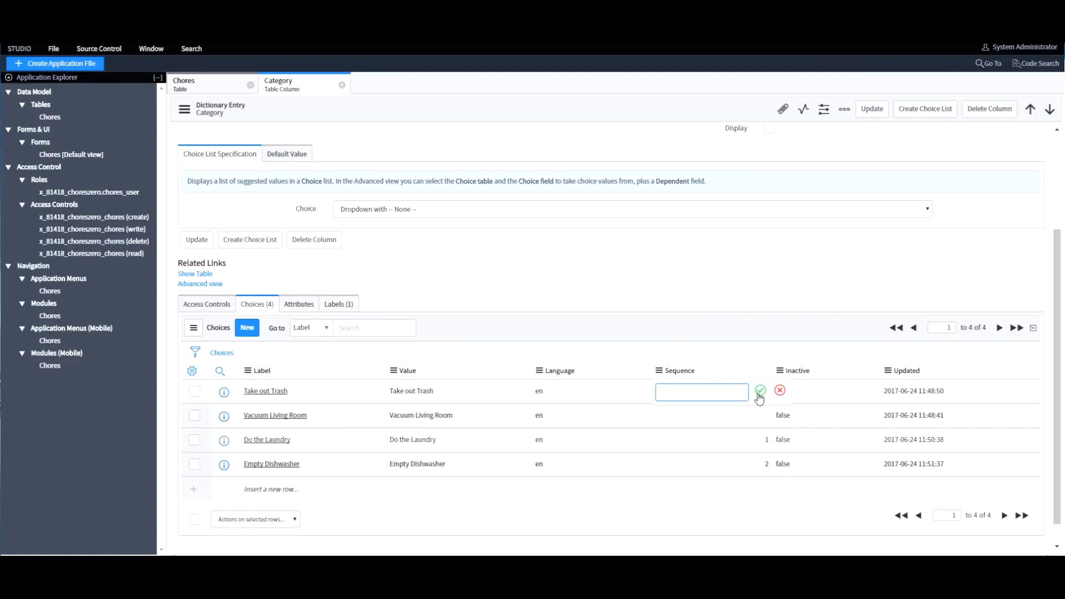
type("3")
left_click(760, 391)
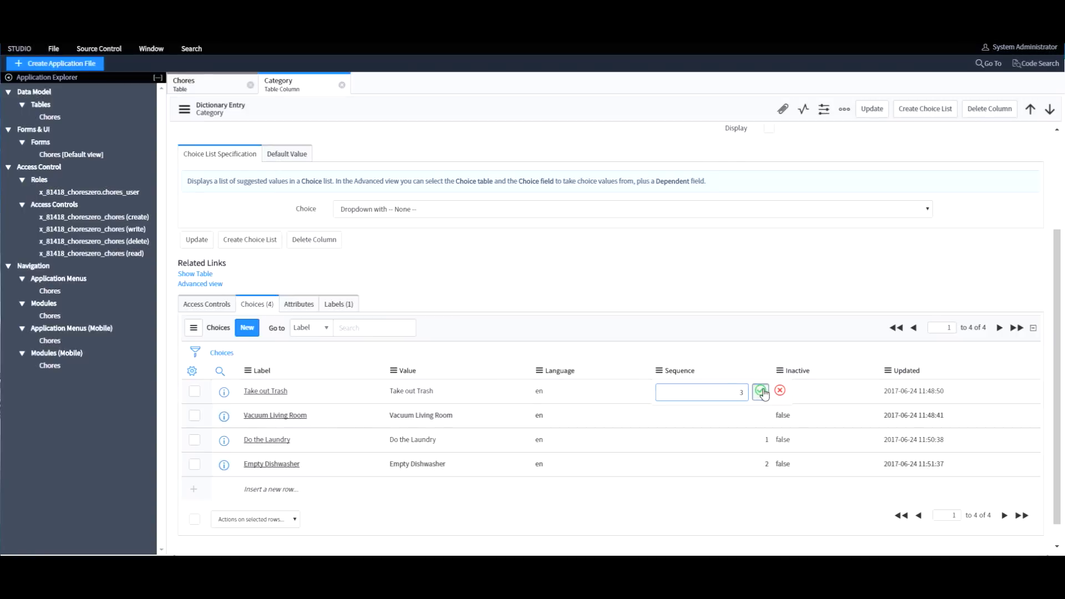
left_click(754, 421)
left_click(755, 424)
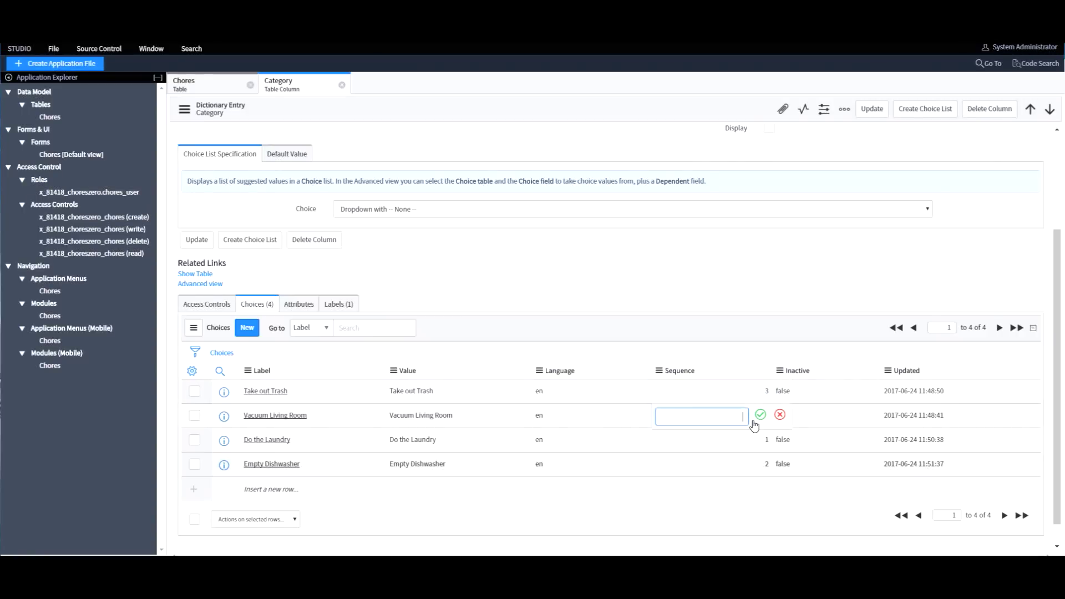
type("4")
left_click(757, 419)
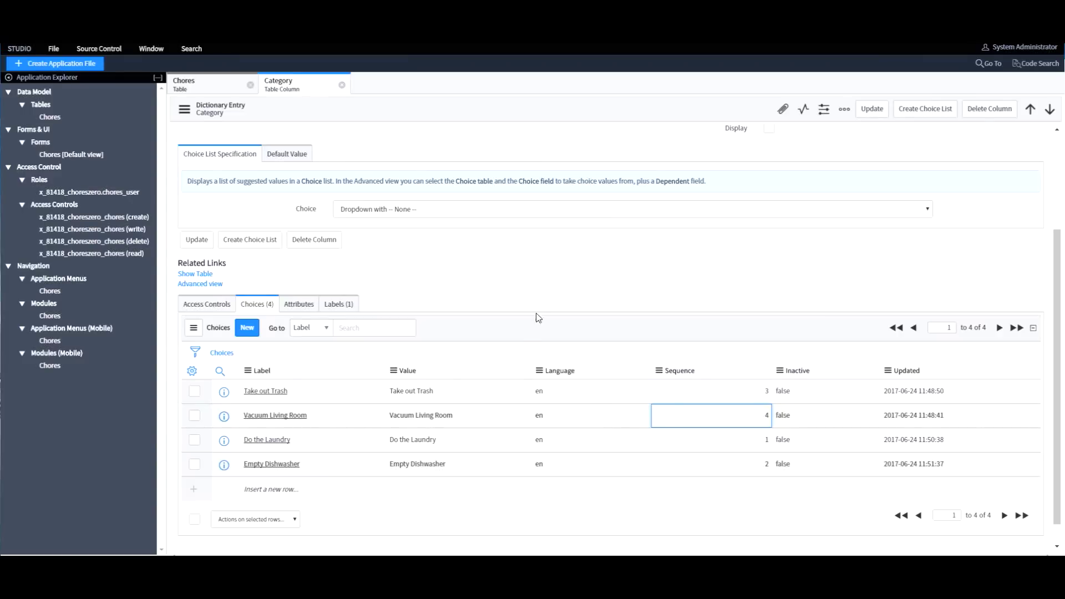
scroll(425, 302, "up", 3)
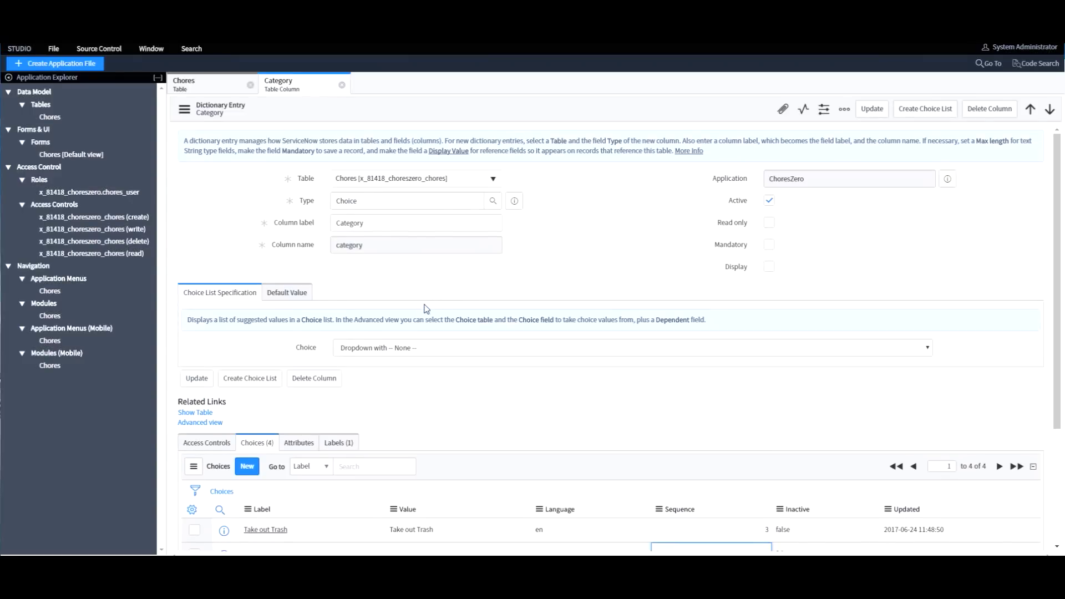
Step: Open a new Chores record form and confirm Category offers the four chores
left_click(199, 93)
scroll(335, 412, "down", 1)
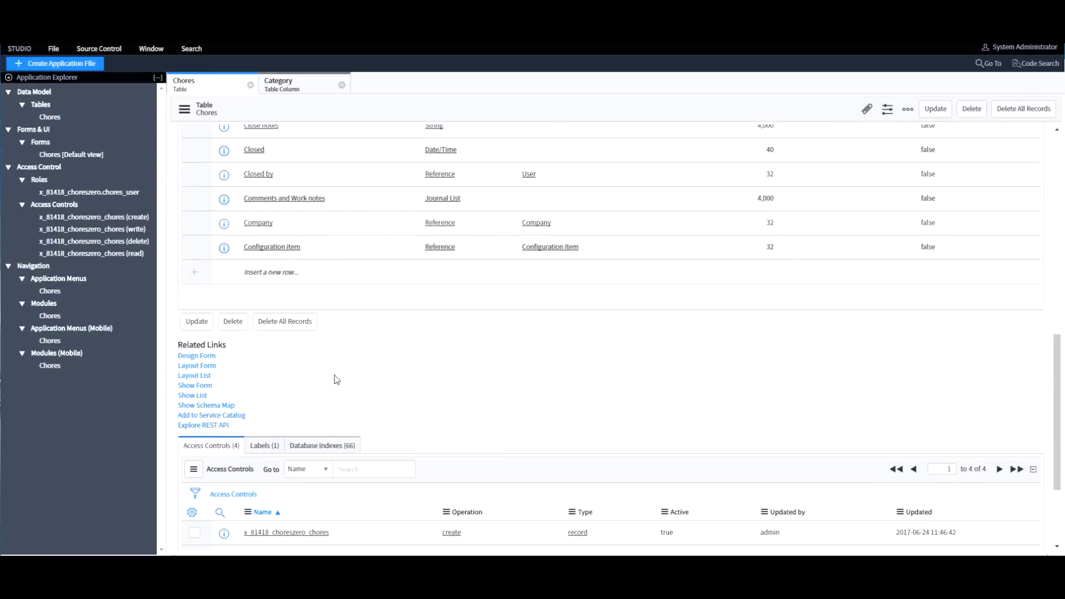
left_click(203, 388)
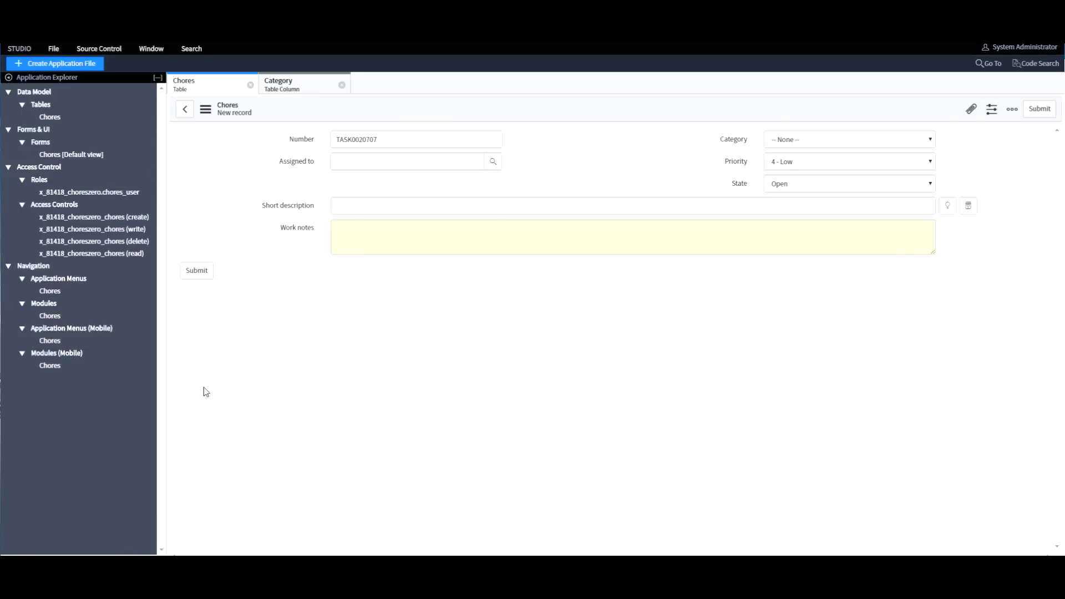
left_click(817, 142)
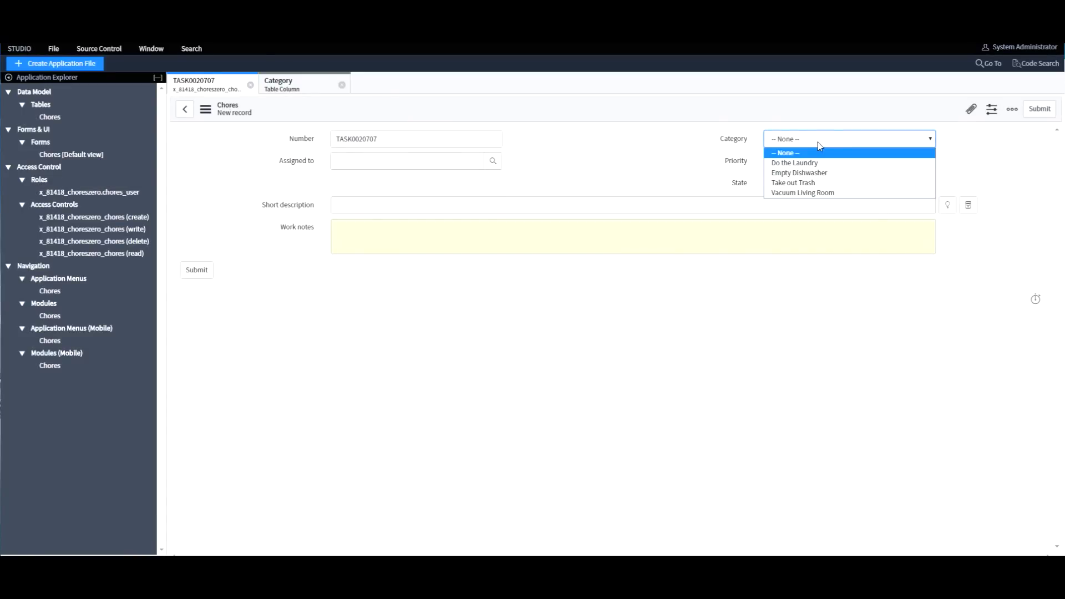
left_click(705, 316)
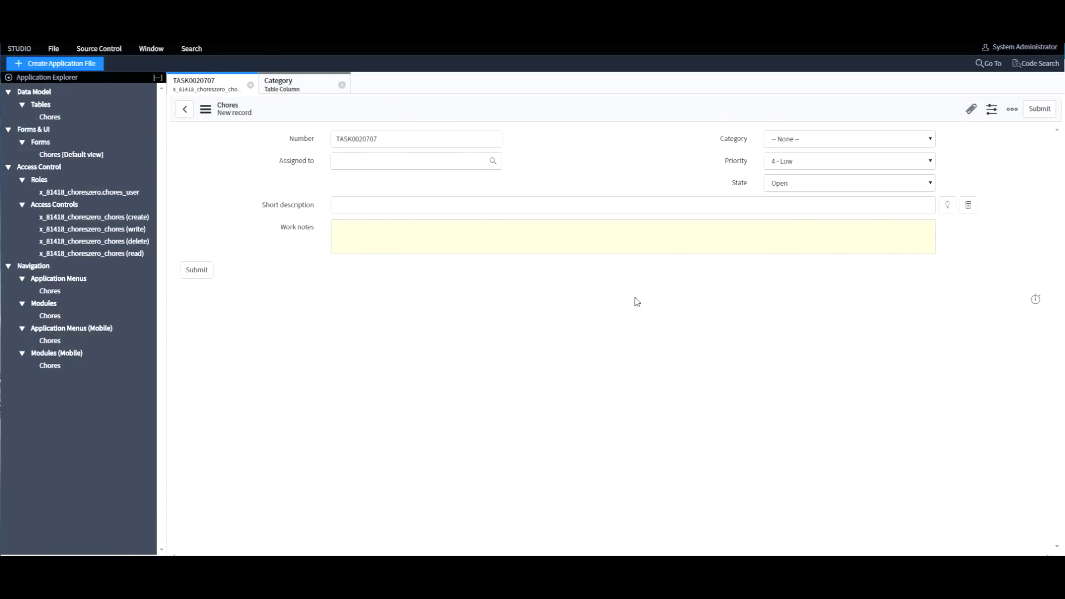
Step: Inspect the record's Number and Assigned to fields, then go back to the Chores table
left_click(412, 162)
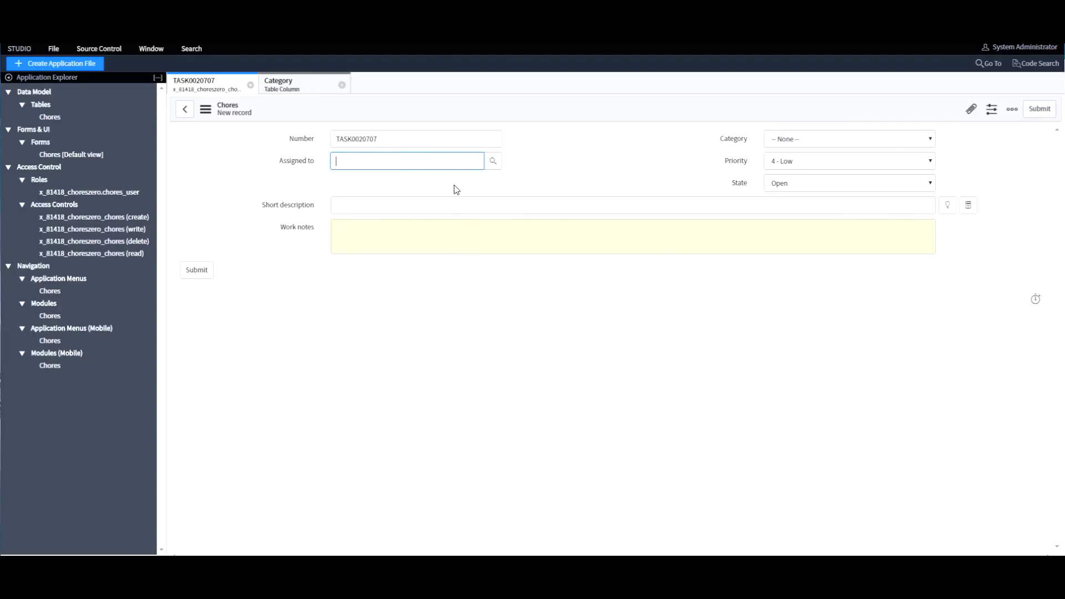
left_click(391, 137)
double_click(344, 136)
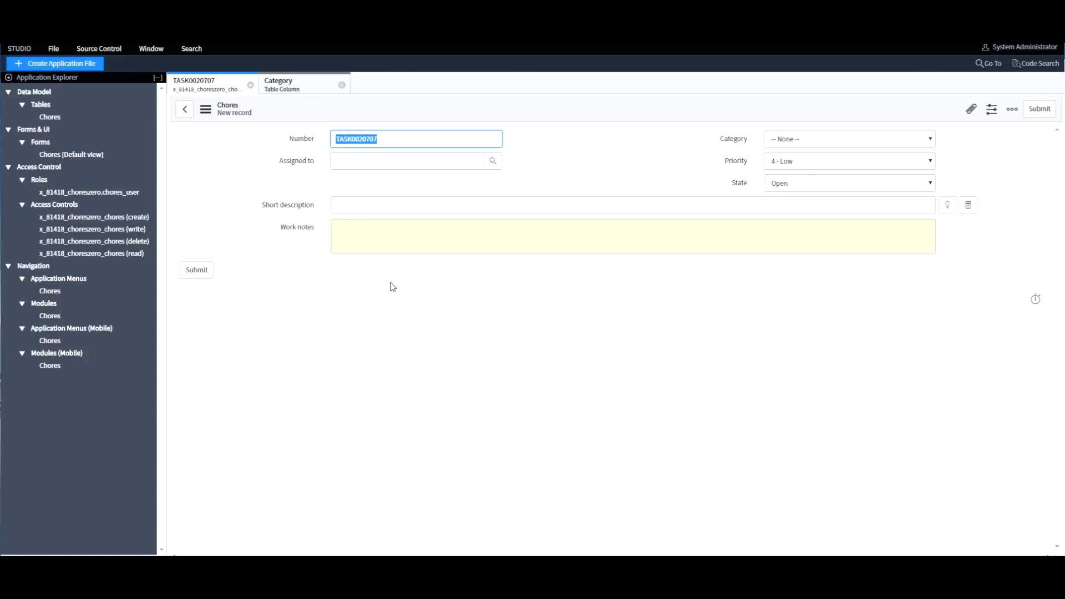
left_click(368, 154)
left_click(340, 162)
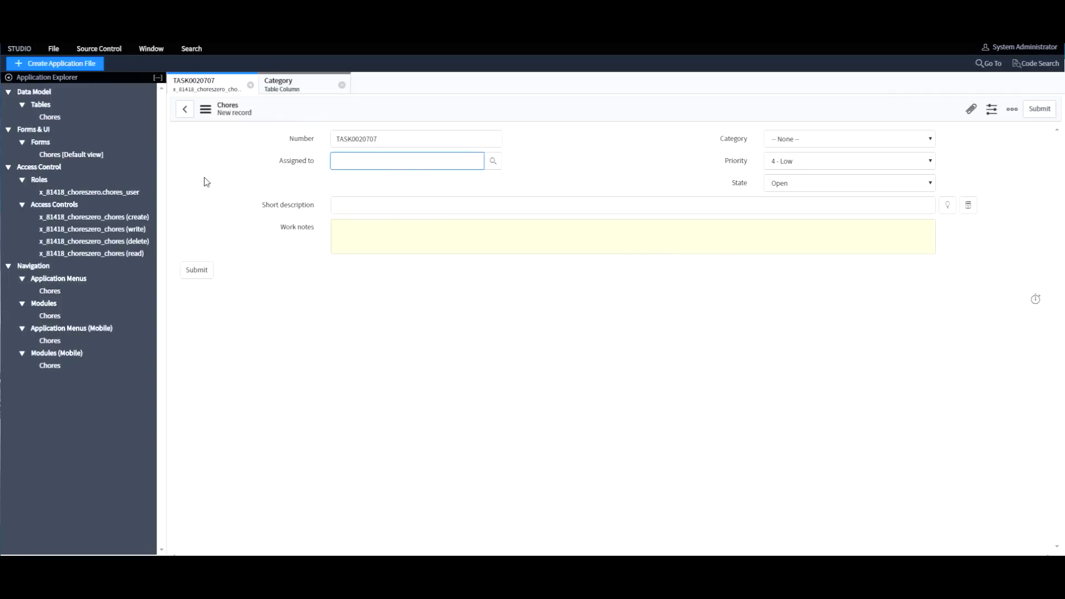
left_click(185, 109)
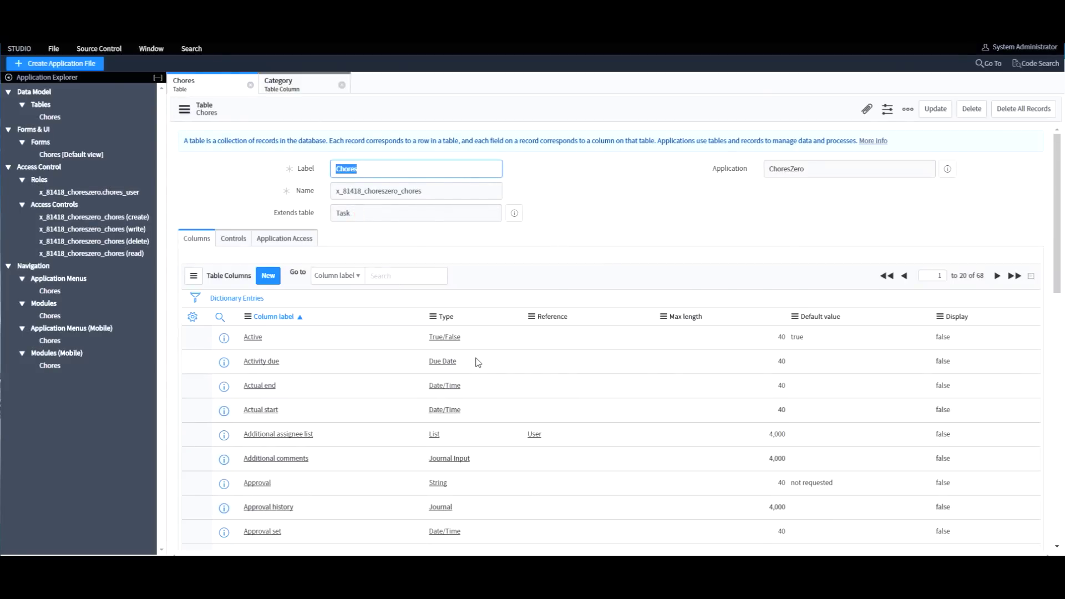
Step: Turn on Chores auto-numbering with prefix CZ, save the table, and open a new record form
left_click(228, 247)
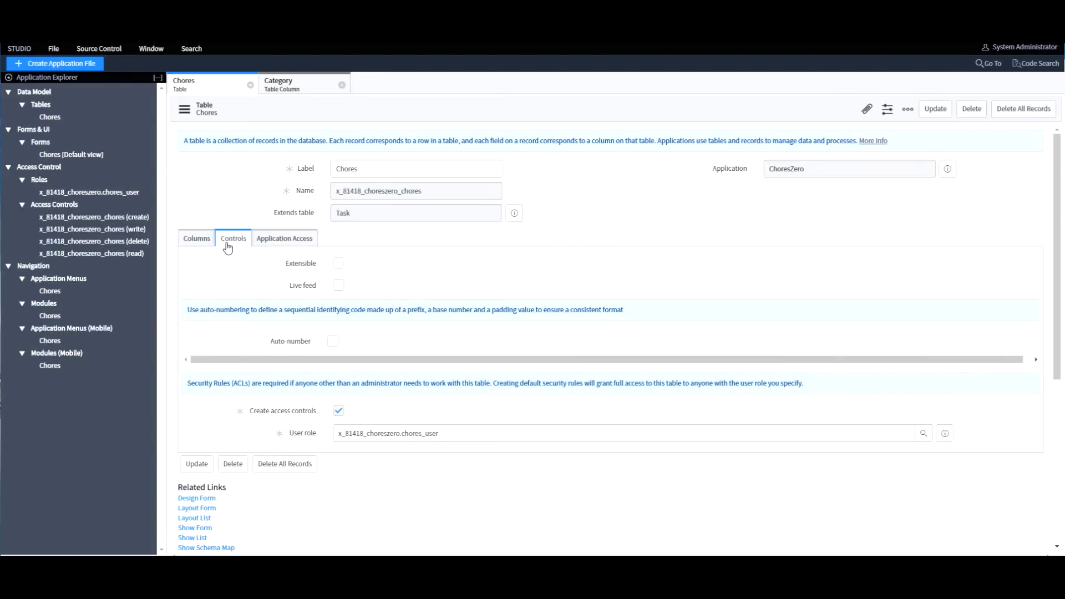
left_click(333, 341)
left_click(383, 381)
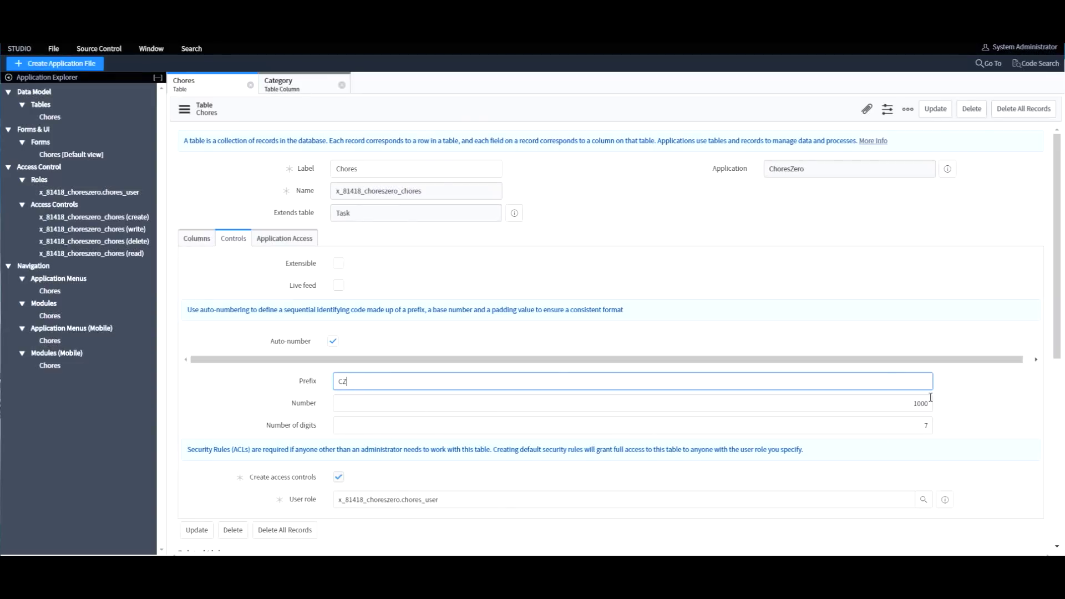
left_click(562, 116)
right_click(561, 116)
left_click(571, 125)
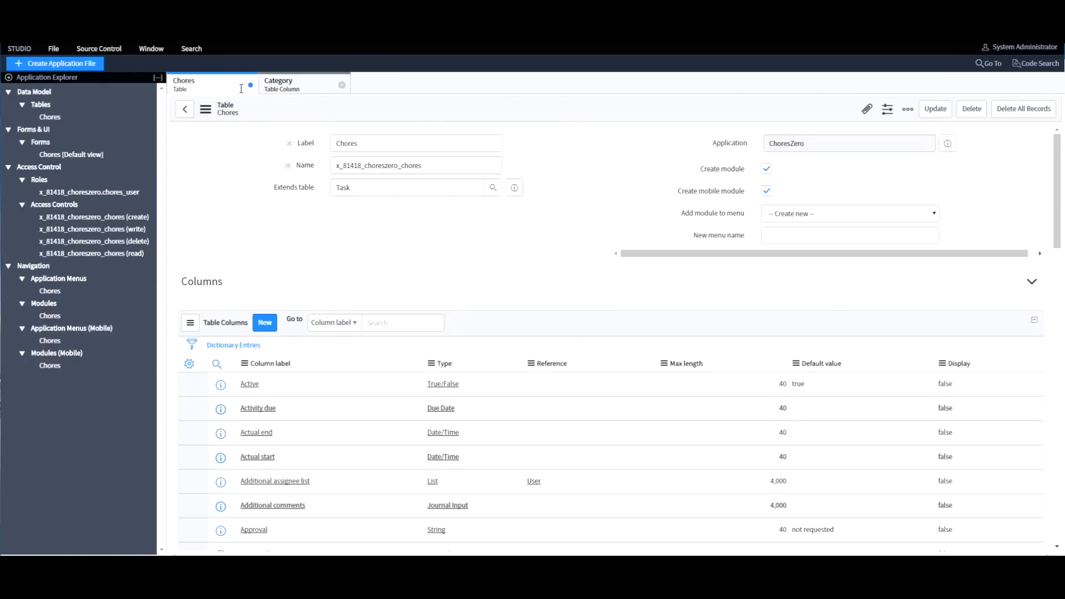
scroll(222, 477, "down", 2)
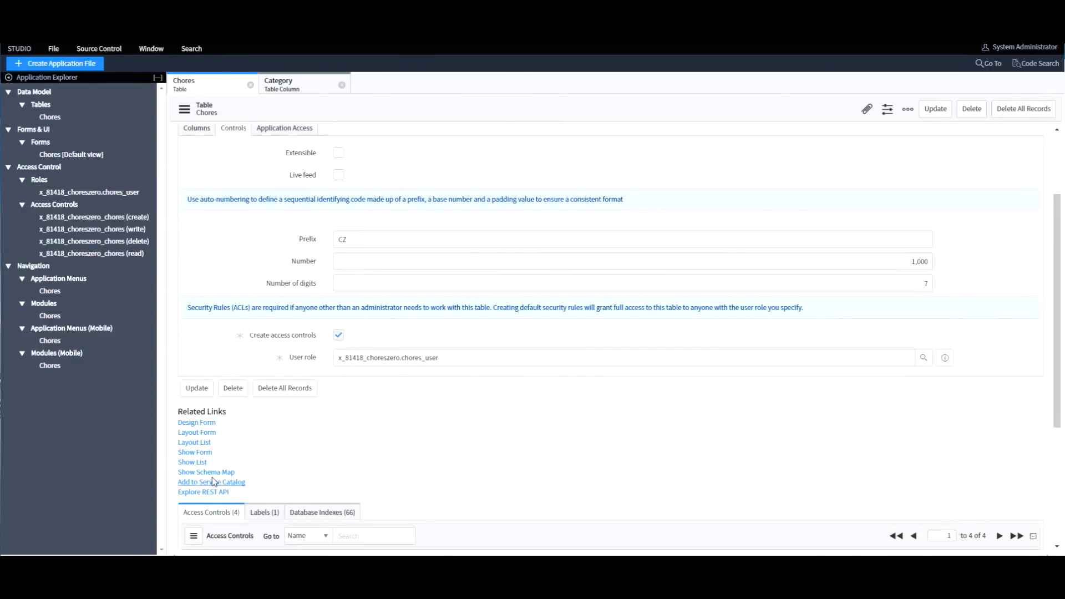
left_click(195, 453)
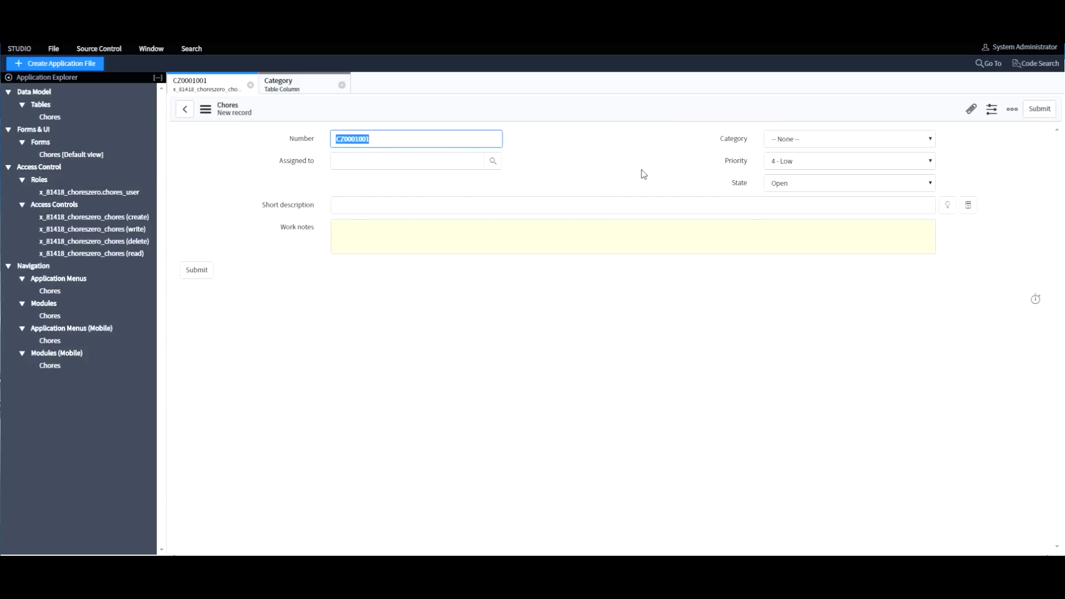
Step: Inspect the new record's number CZ0001001 and Assigned to field, then return to the table
left_click_drag(404, 138, 331, 154)
left_click(385, 163)
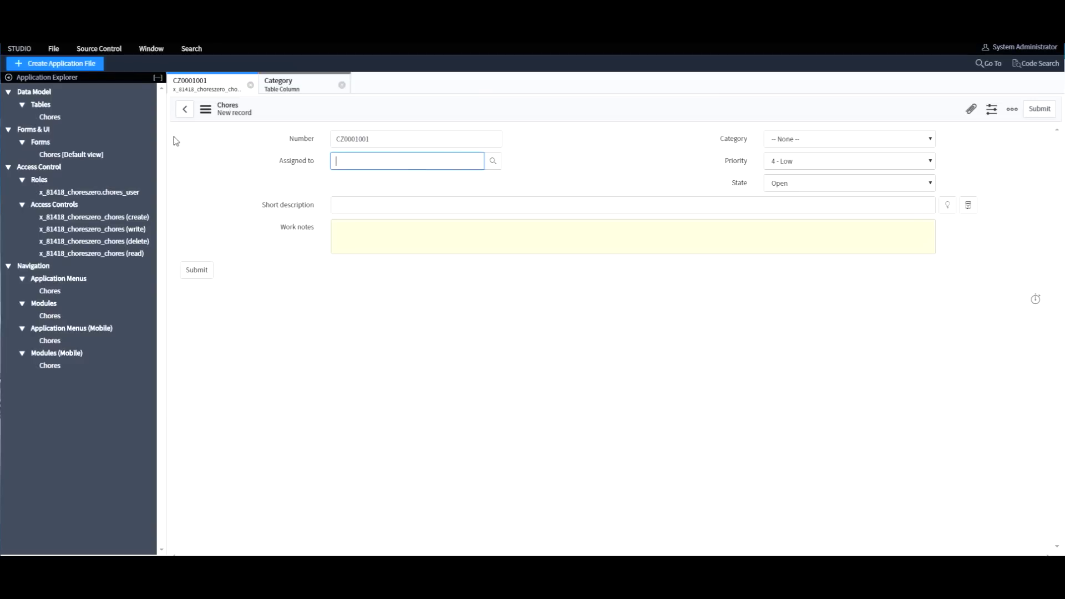
left_click(183, 109)
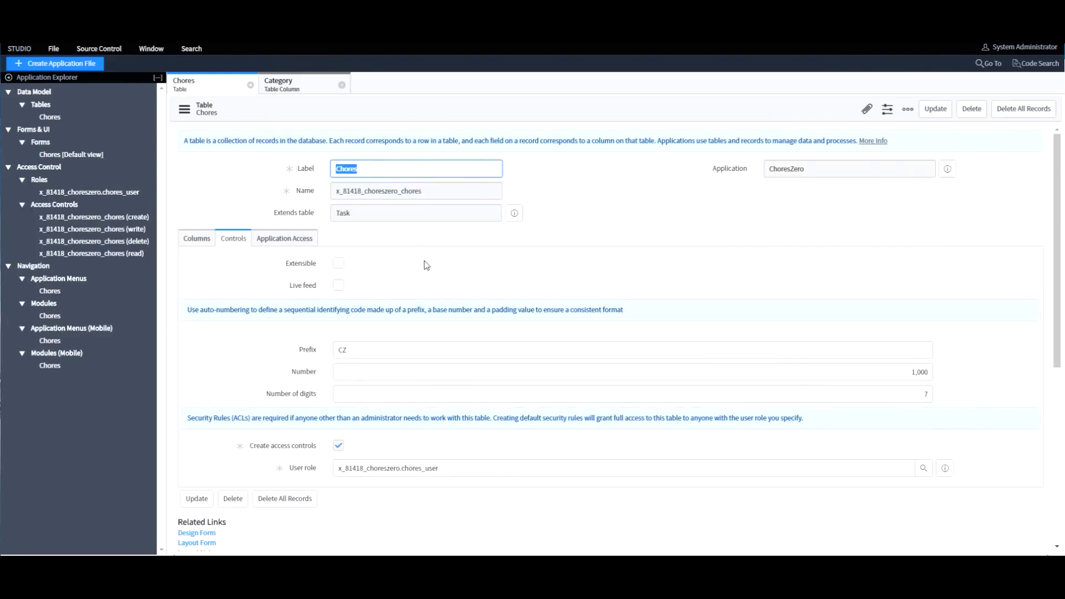
Step: Open the Assigned to column's dictionary entry from the Chores table's Columns list
scroll(427, 265, "down", 2)
scroll(361, 319, "down", 1)
scroll(358, 318, "up", 3)
left_click(199, 234)
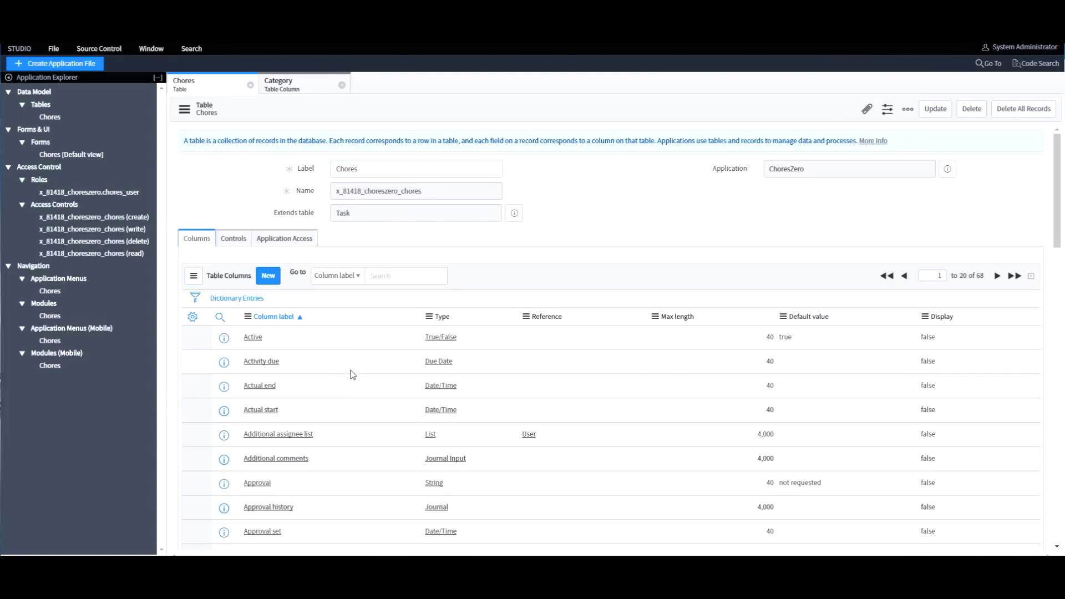
scroll(352, 375, "down", 3)
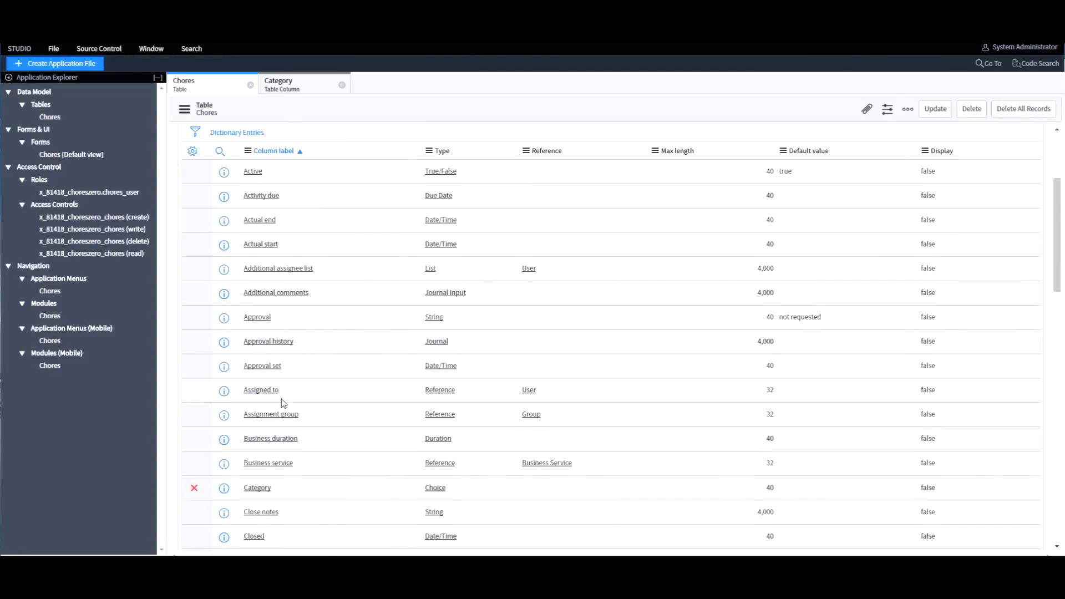
left_click(251, 391)
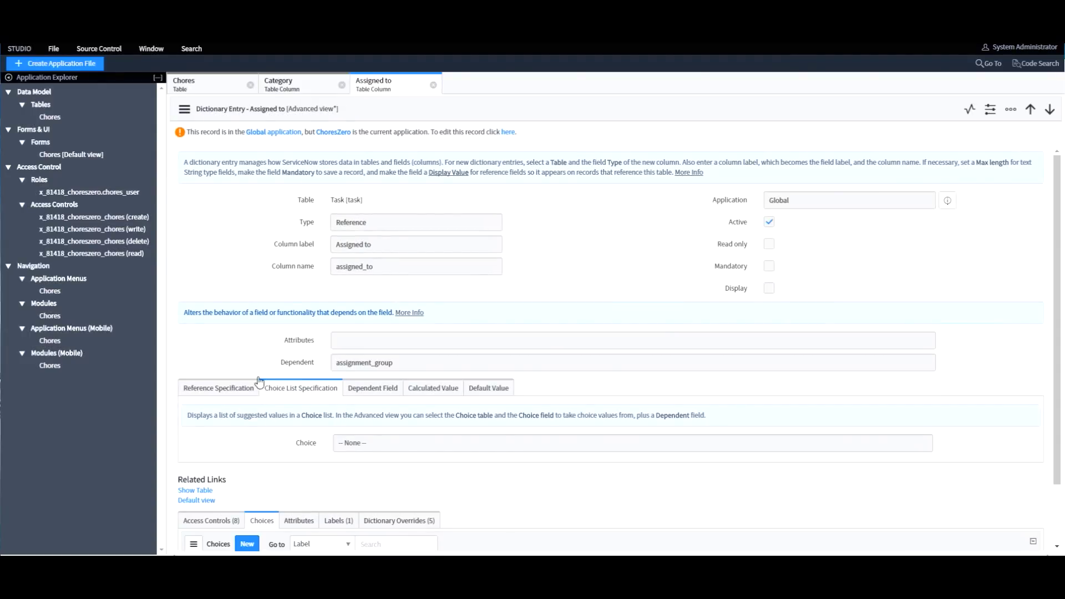
left_click(232, 390)
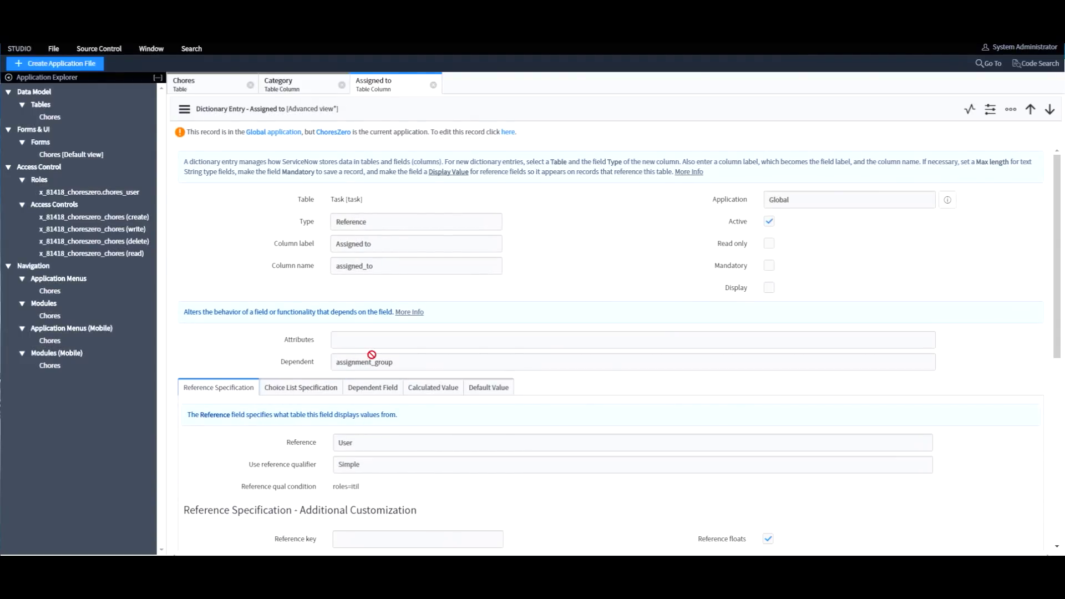
scroll(370, 355, "down", 3)
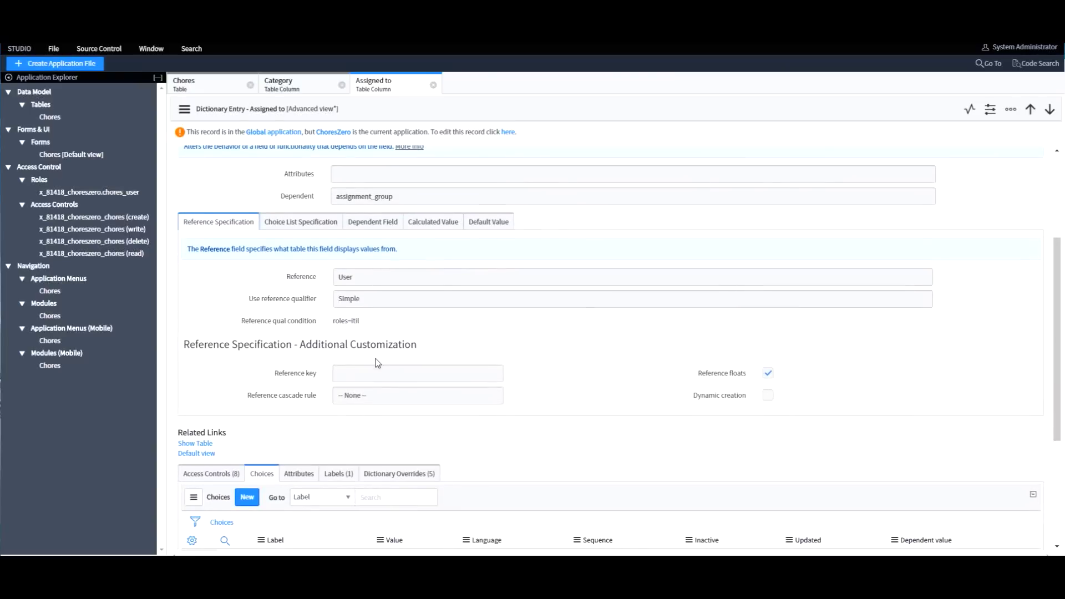
double_click(377, 277)
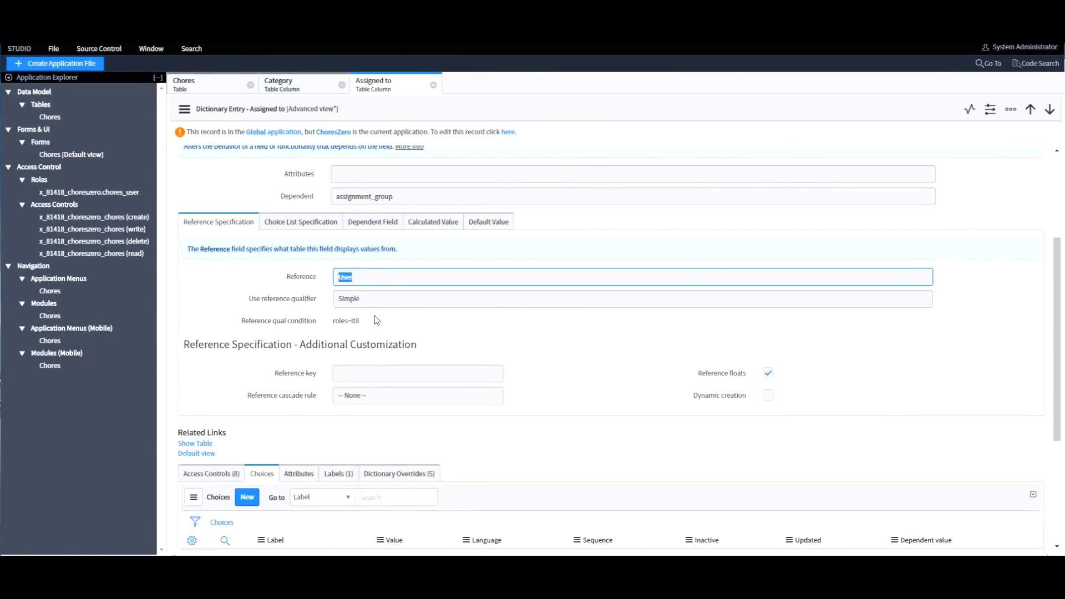
left_click_drag(377, 322, 320, 323)
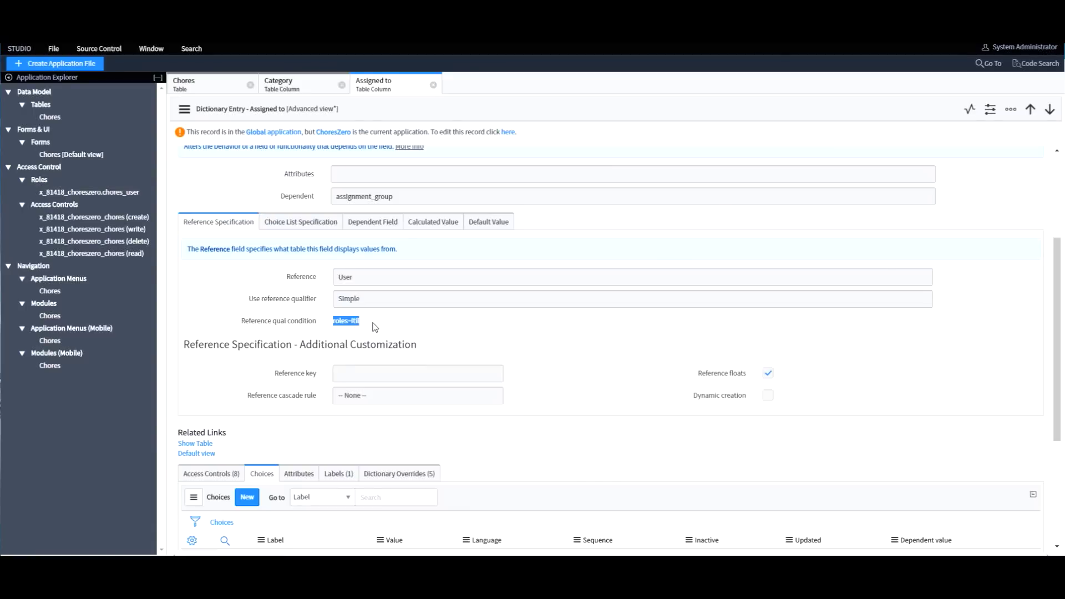
left_click_drag(373, 322, 326, 324)
mouse_move(358, 326)
left_mouse_down()
mouse_move(376, 402)
mouse_move(379, 303)
mouse_move(365, 331)
left_mouse_up()
Step: Copy the full chores_user role name from its role record, back on the Chores columns
left_click(86, 193)
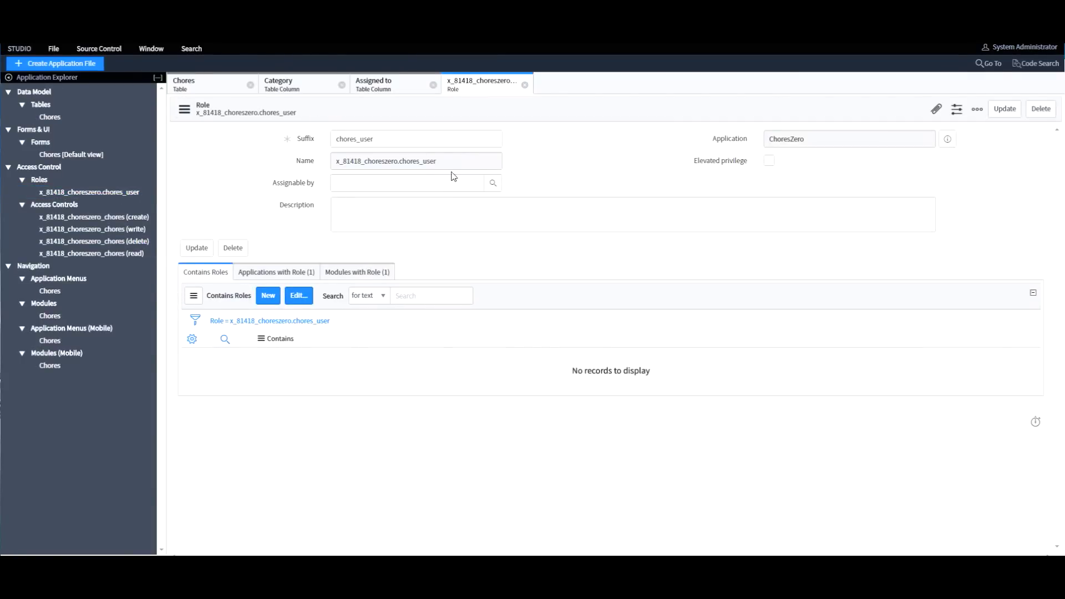
double_click(409, 159)
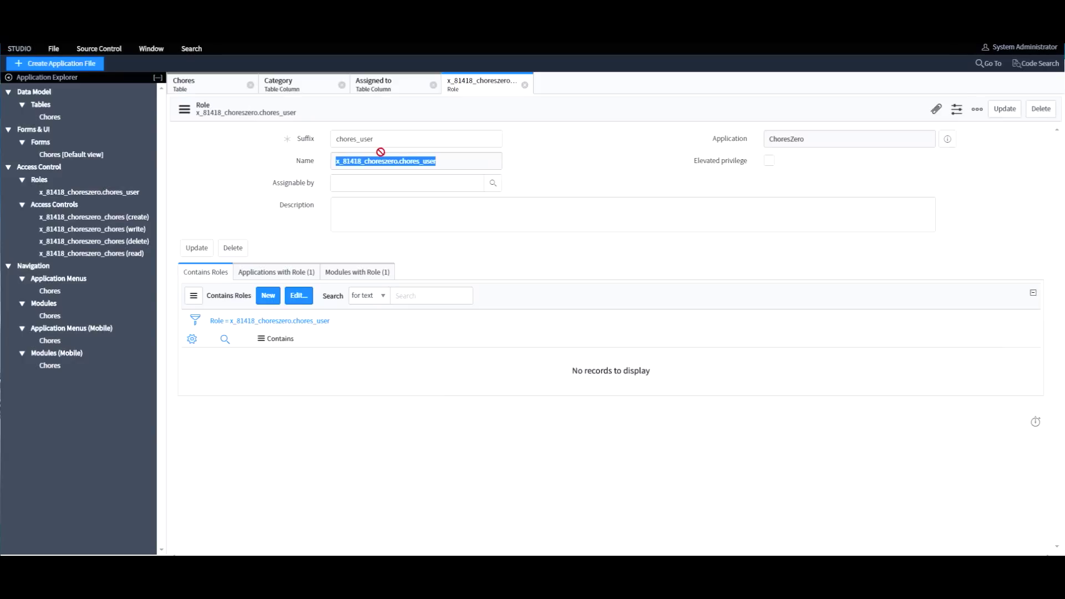
left_click_drag(443, 163, 311, 160)
key("ctrl+c")
left_click(212, 93)
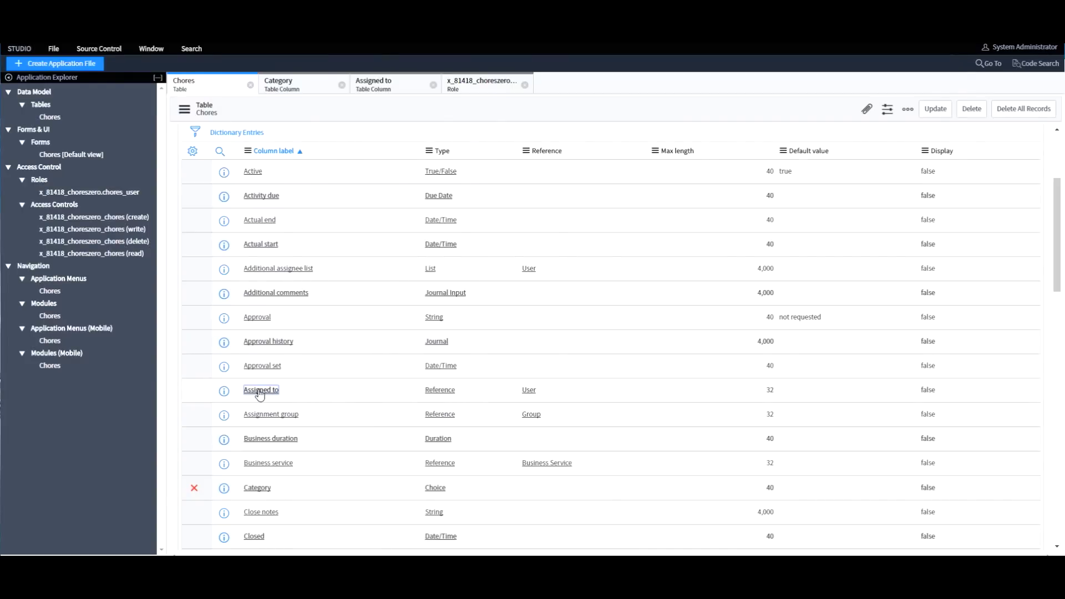
Step: Review Assigned to's roles=itil qualifier and start a new dictionary override for it
left_click(399, 89)
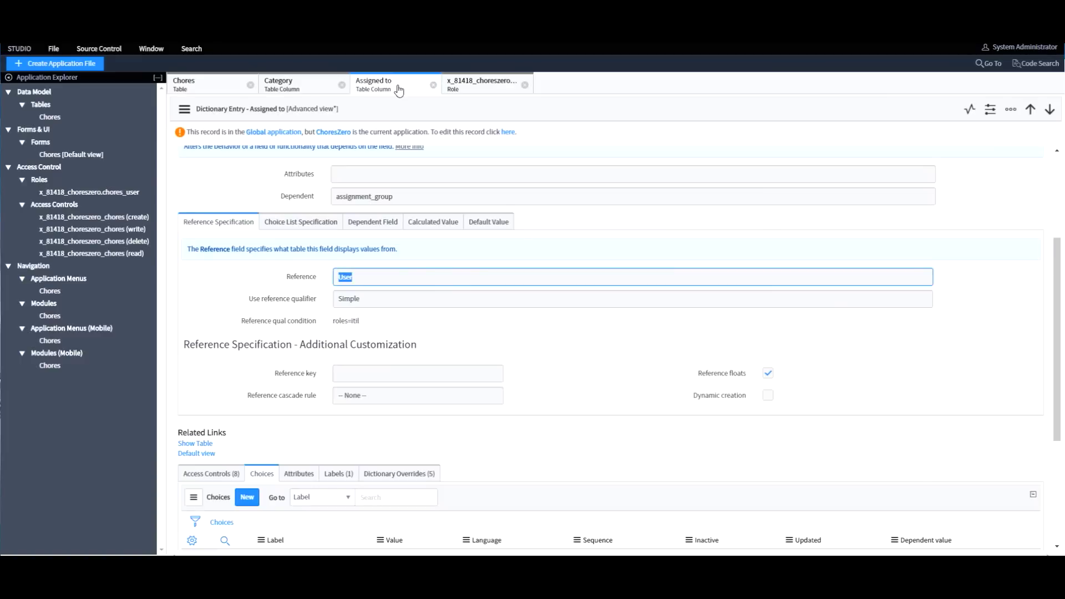
scroll(471, 383, "down", 4)
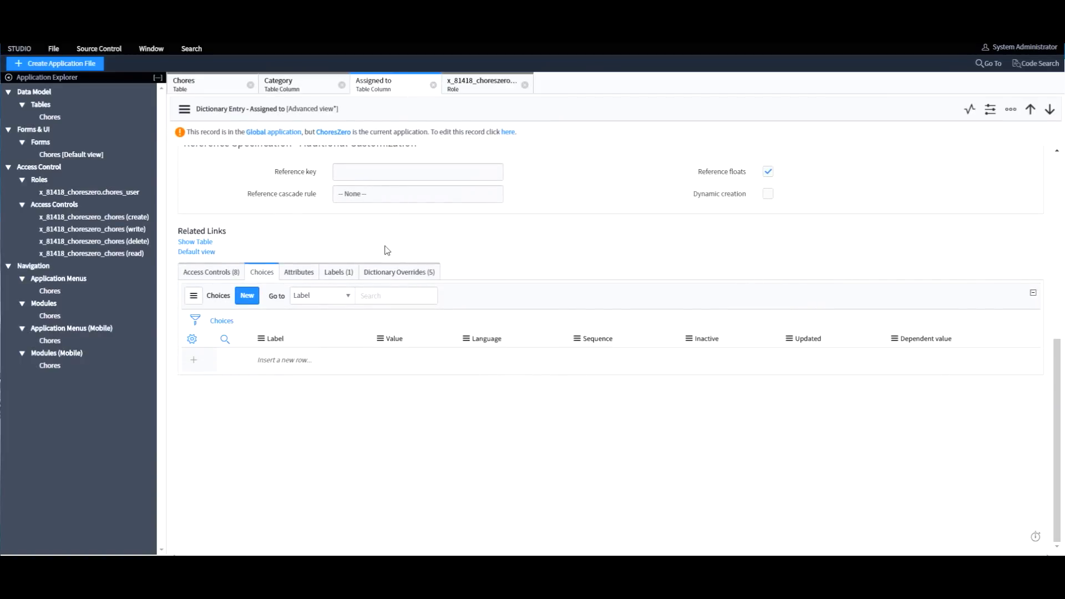
scroll(387, 261, "up", 3)
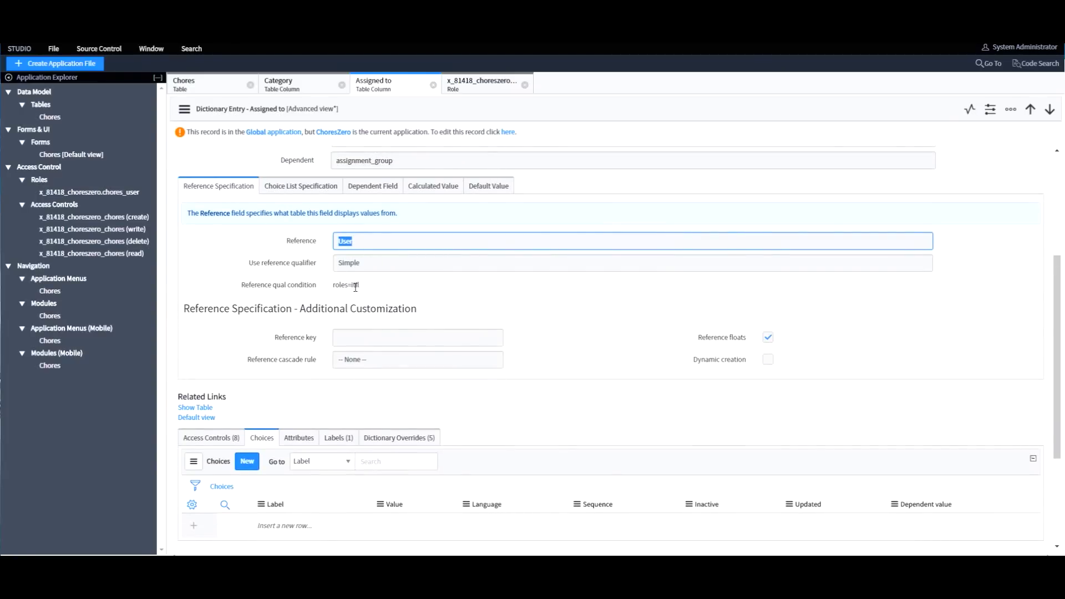
left_click_drag(399, 292, 306, 287)
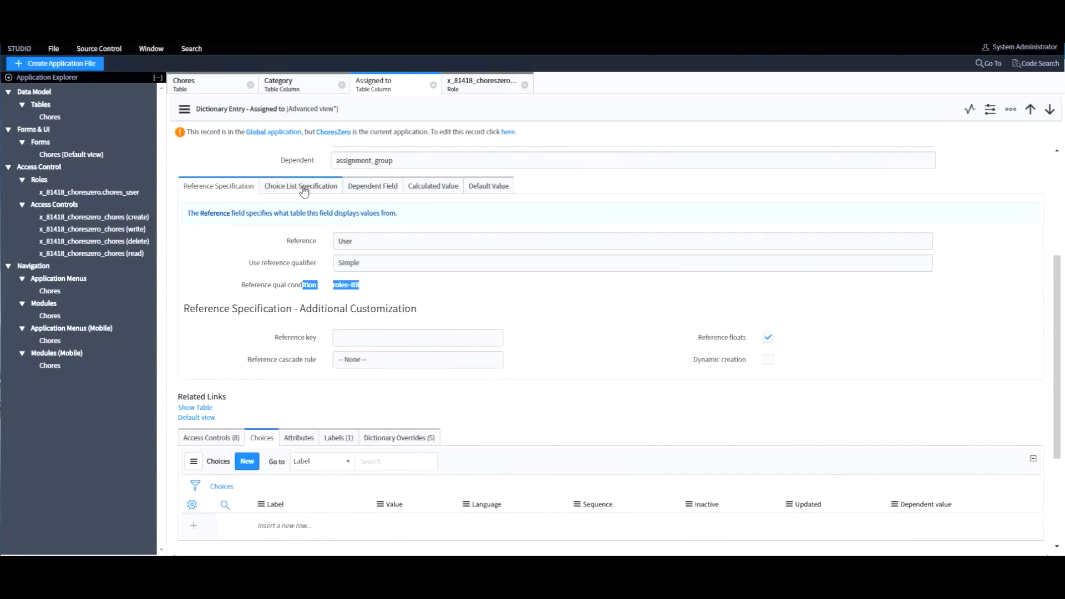
scroll(422, 244, "up", 3)
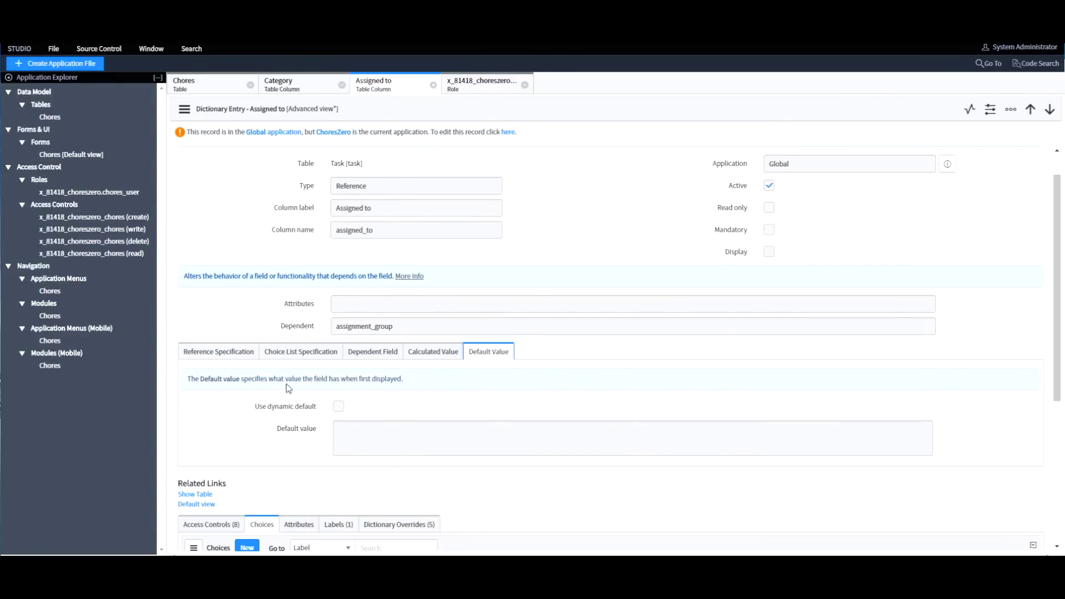
scroll(299, 391, "down", 2)
left_click(411, 415)
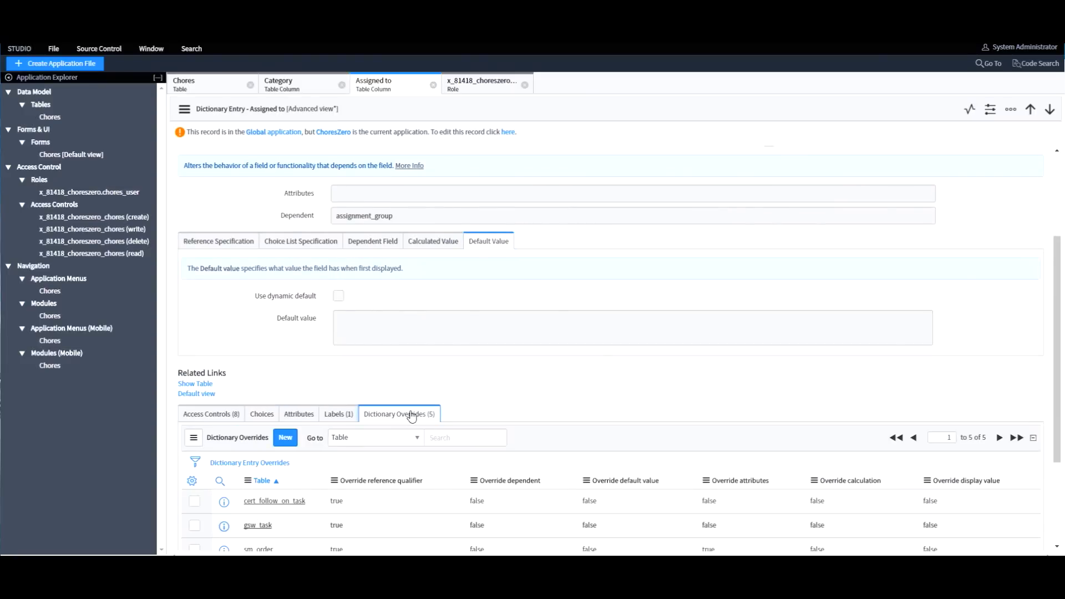
scroll(404, 333, "down", 2)
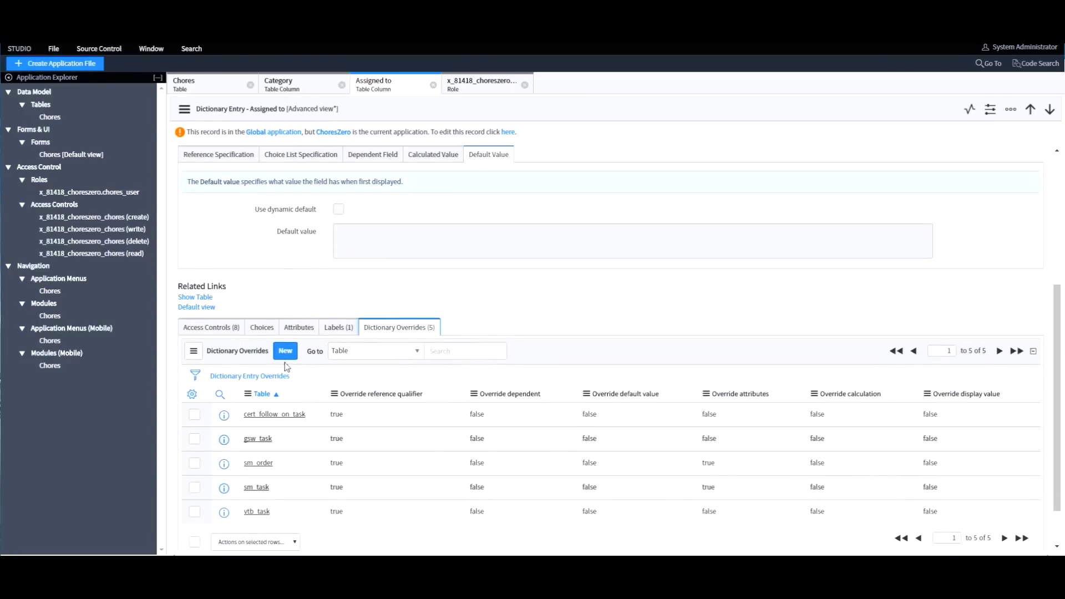
left_click(285, 351)
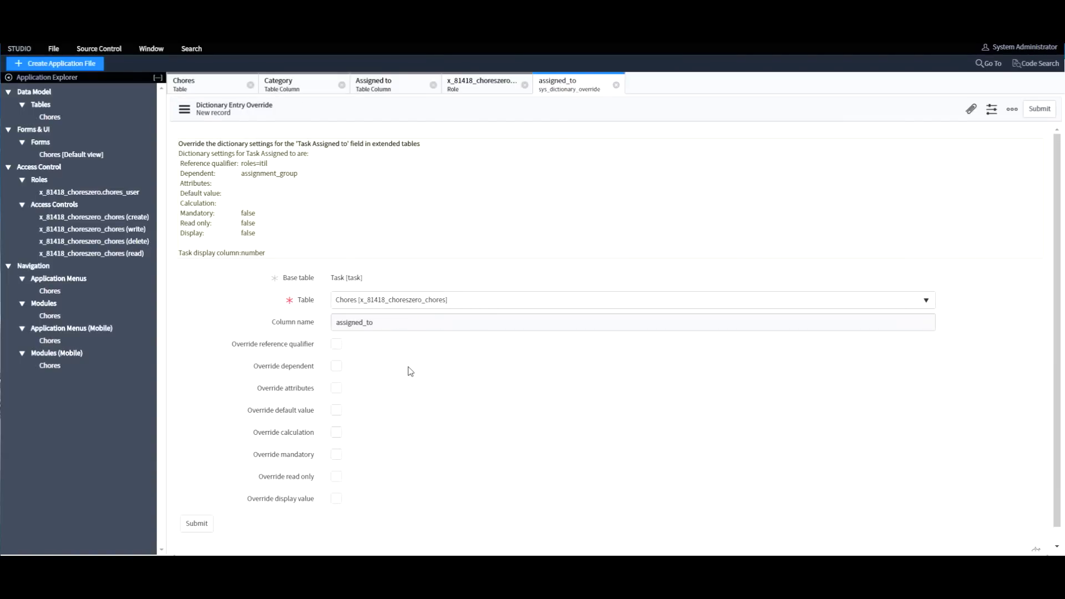
Step: Override the Assigned to reference qualifier with roles=x_81418_choreszero.chores_user and submit it
left_click(337, 345)
left_click(377, 371)
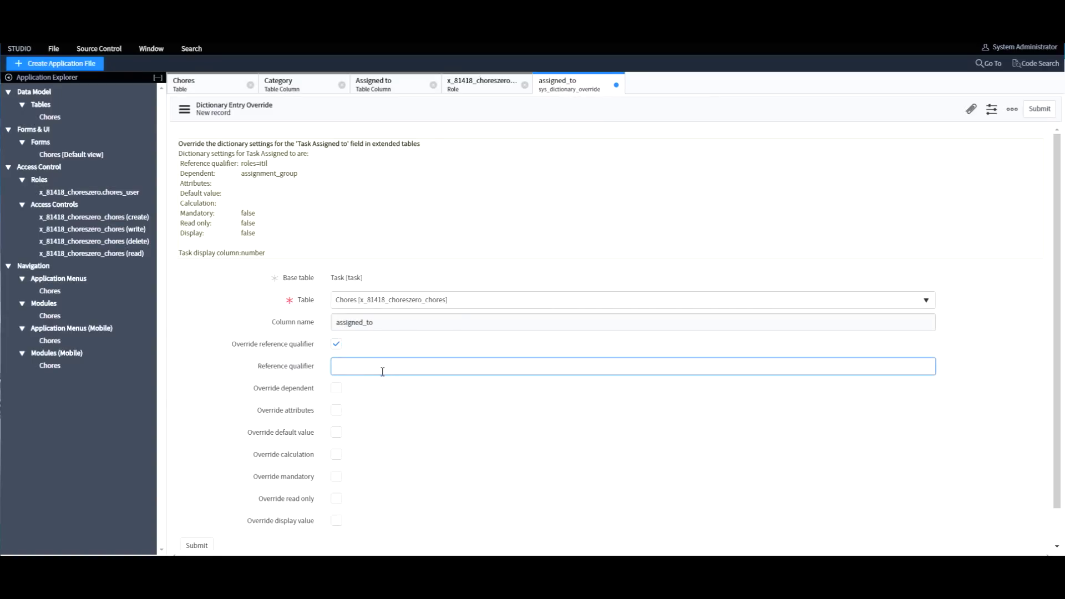
type("roles=")
key("ctrl+v")
left_click_drag(355, 368, 499, 371)
key("ctrl+c")
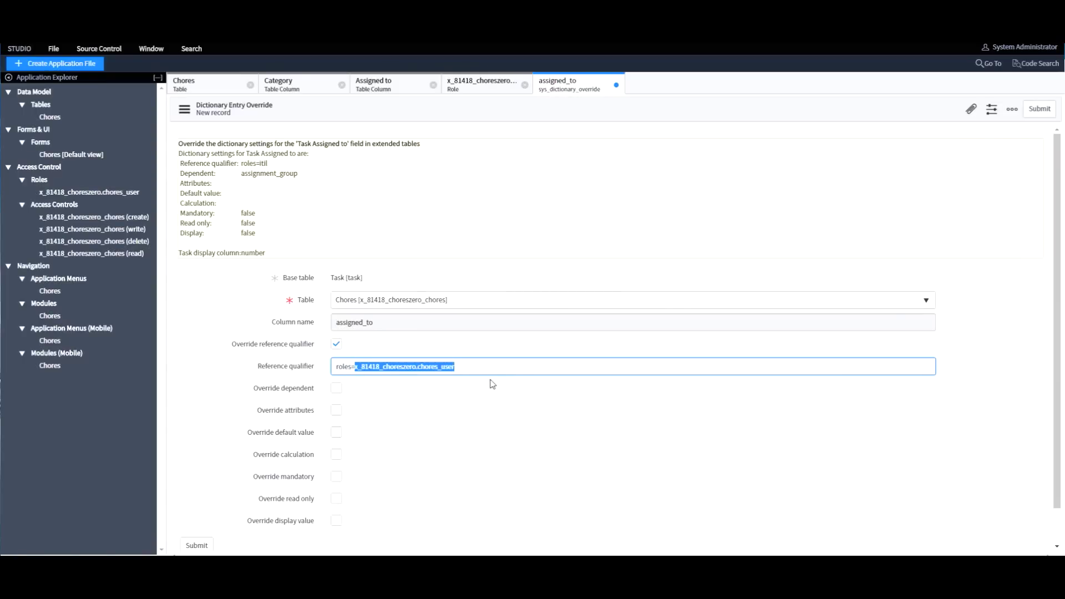
left_click(493, 384)
scroll(472, 442, "down", 1)
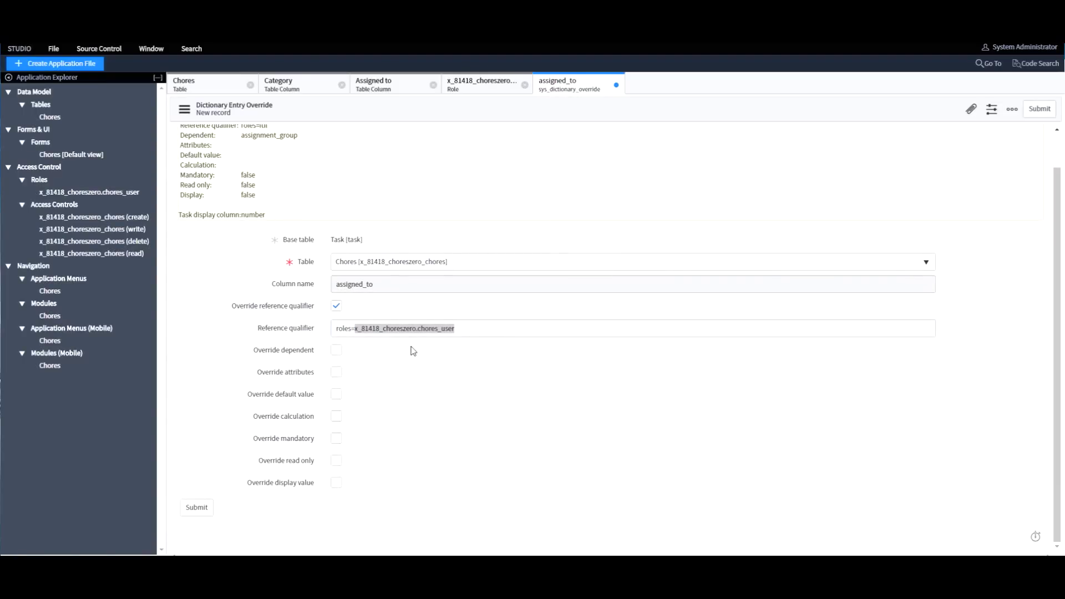
left_click(197, 508)
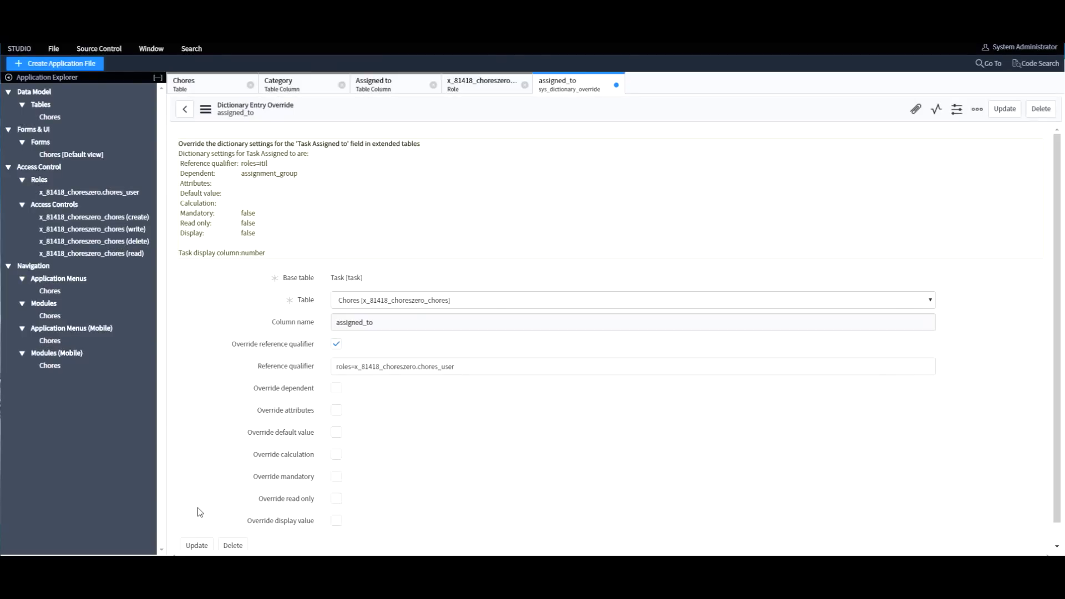
left_click(233, 93)
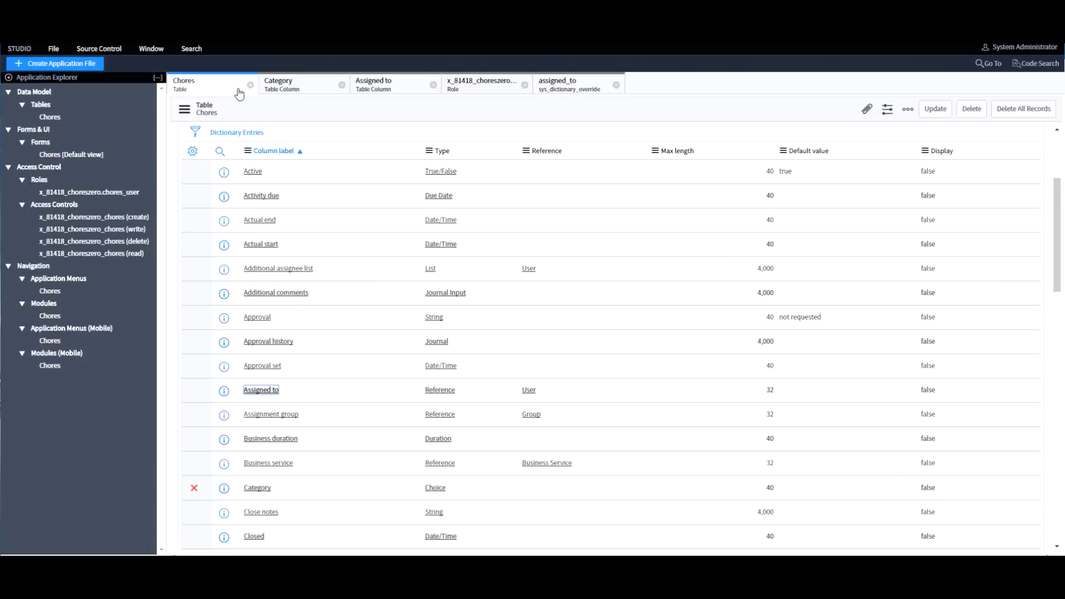
Step: Open a new Chores form and confirm the Assigned to user lookup lists nobody
scroll(380, 295, "down", 5)
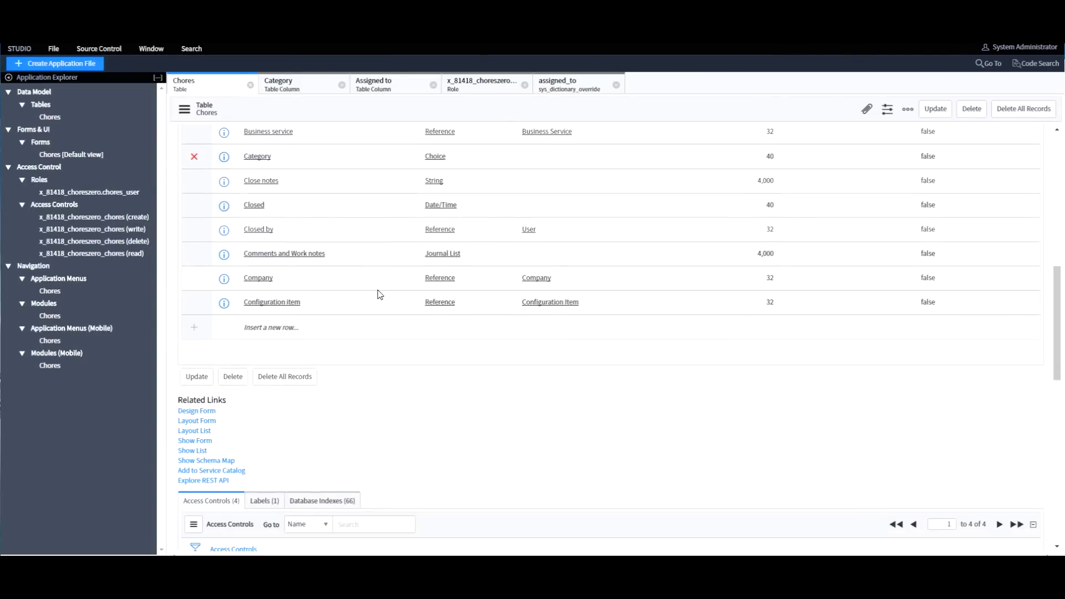
left_click(196, 441)
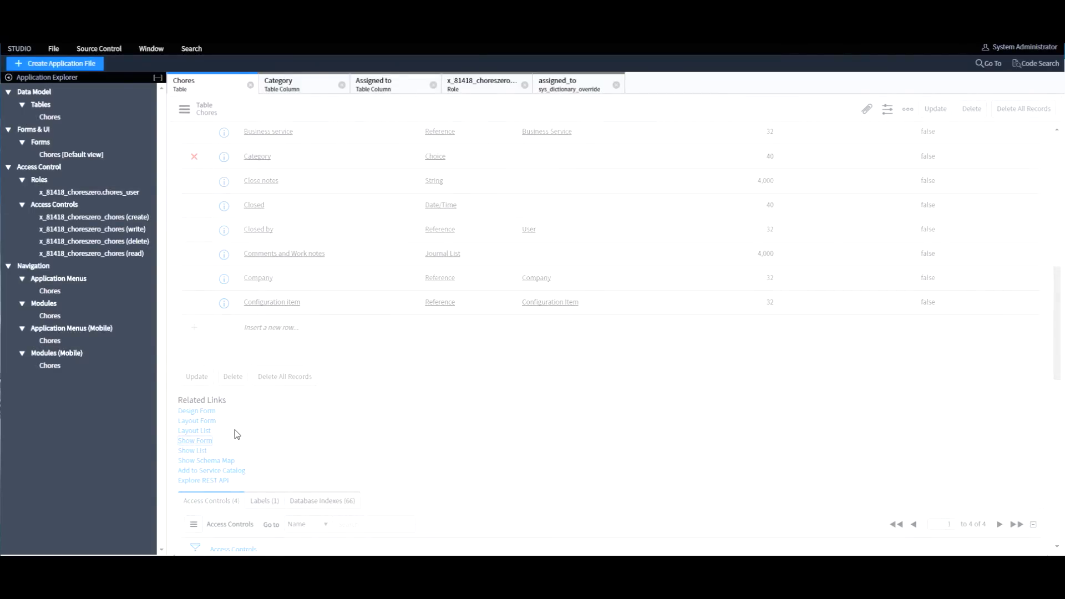
double_click(503, 143)
left_click(498, 163)
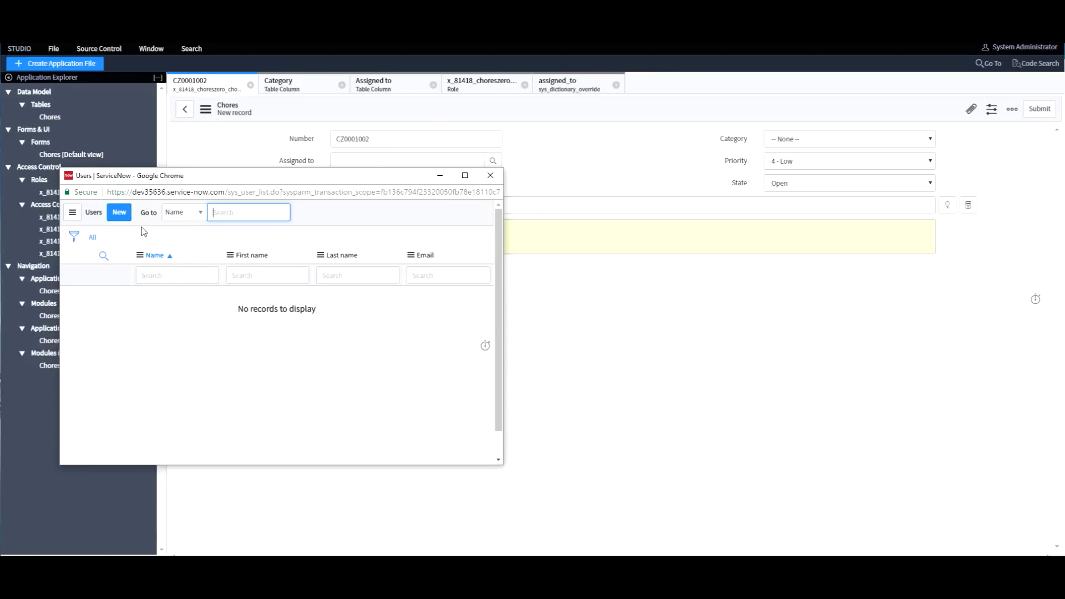
left_click(490, 175)
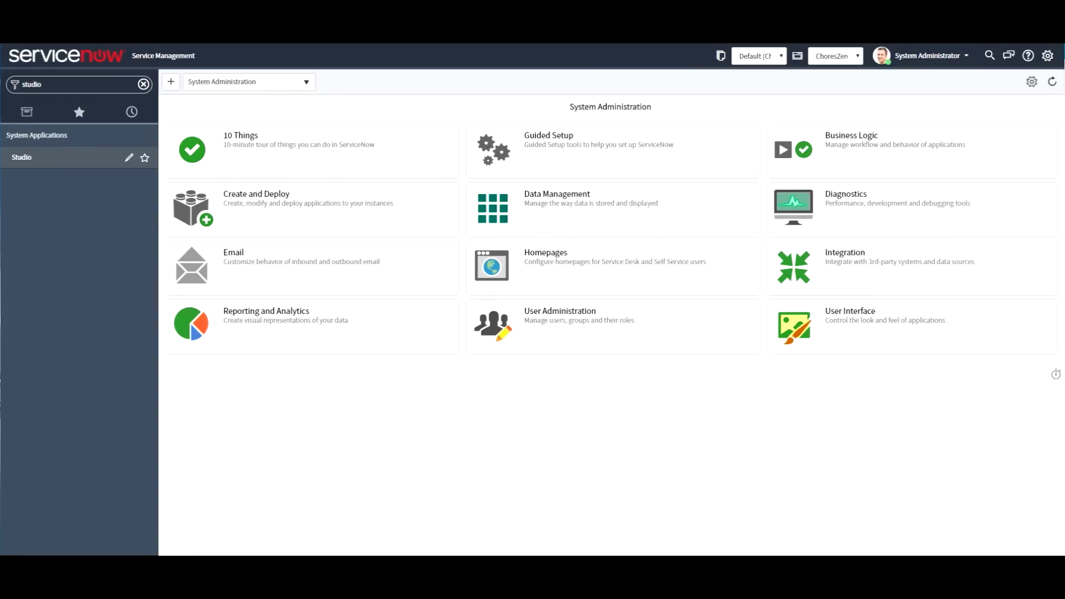
Step: Filter the navigator by 'users' and open the Groups list
left_click(87, 86)
type("user")
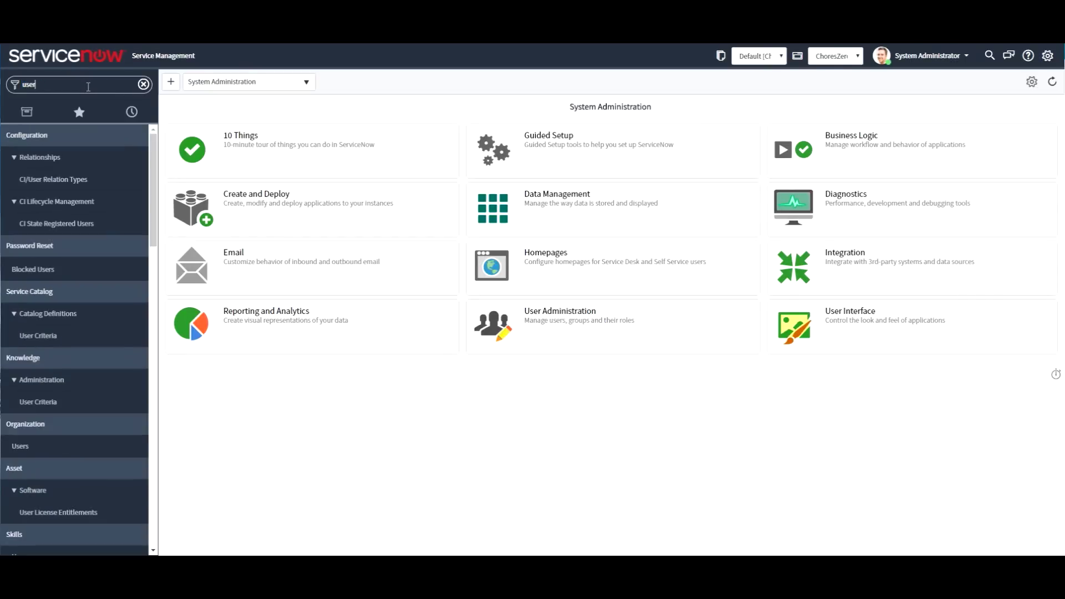
type("s")
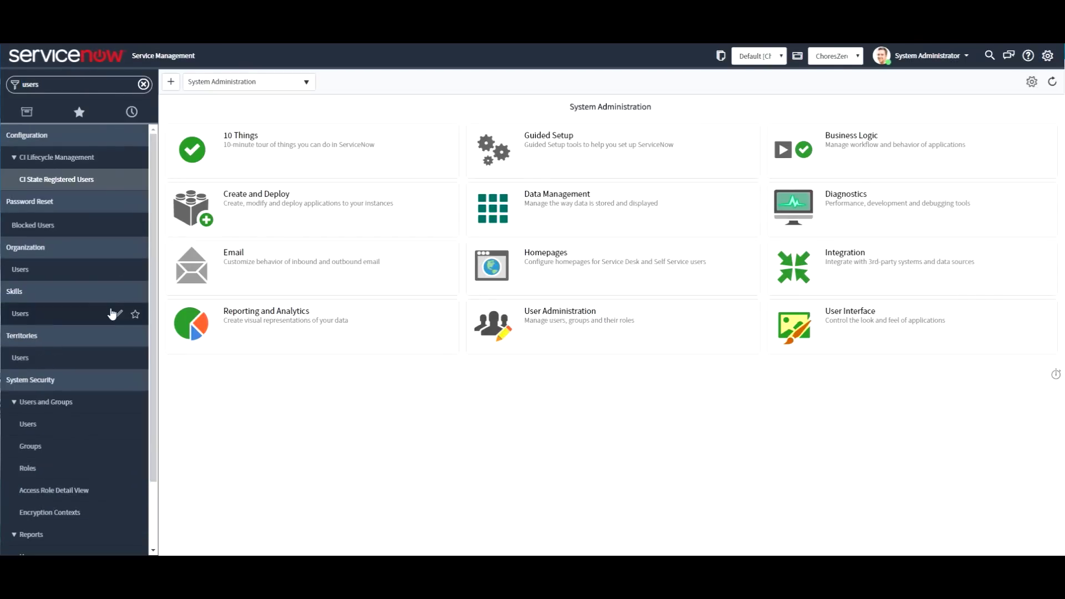
left_click(39, 451)
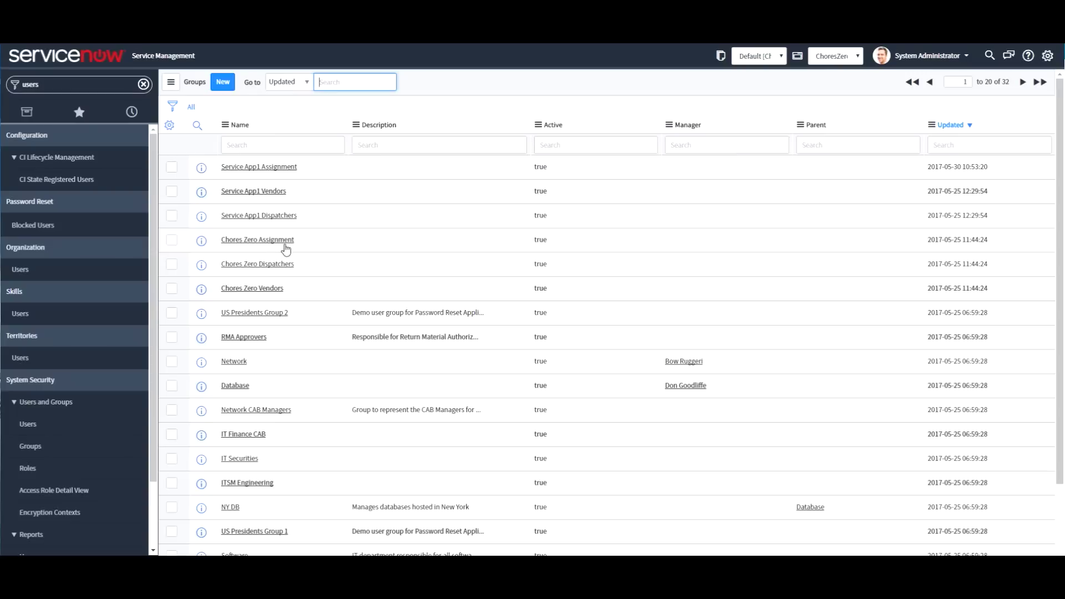
Step: Grant the chores_user role to the Chores Zero Assignment group and save
left_click(238, 239)
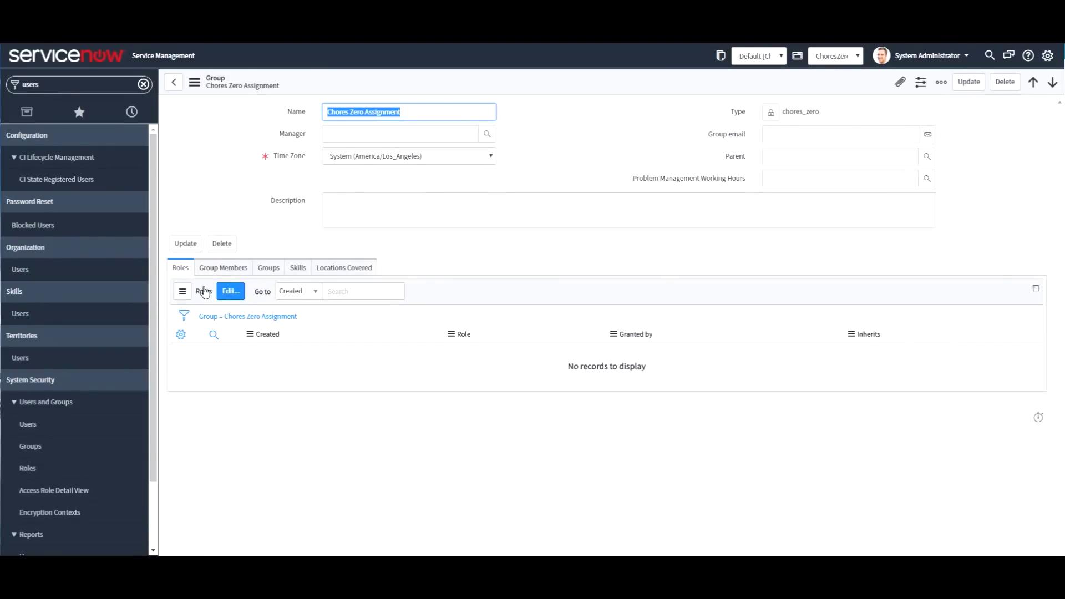
left_click(234, 295)
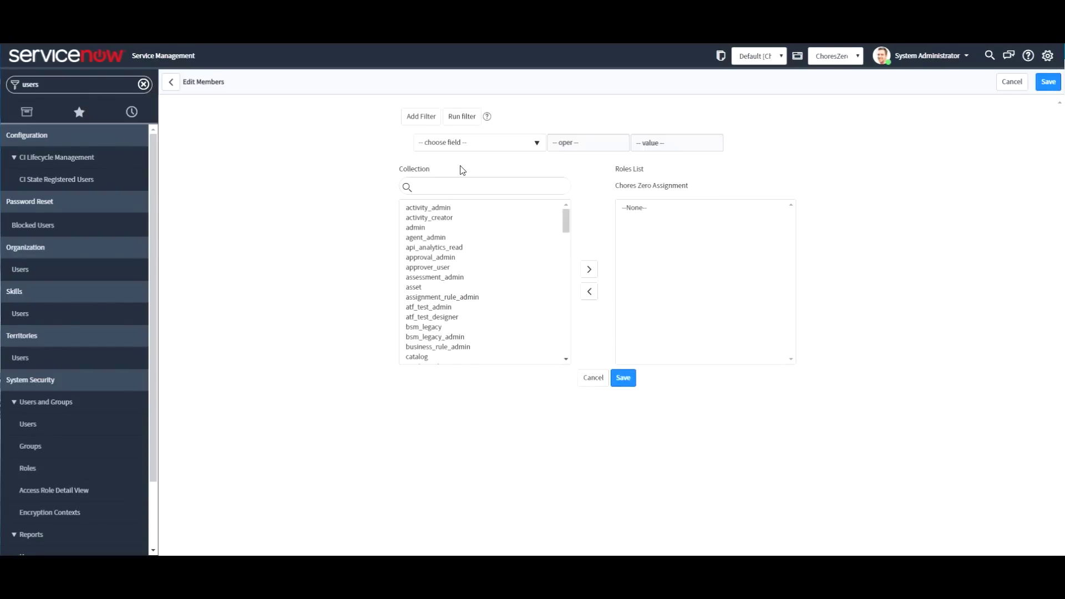
left_click(436, 190)
key("ctrl+v")
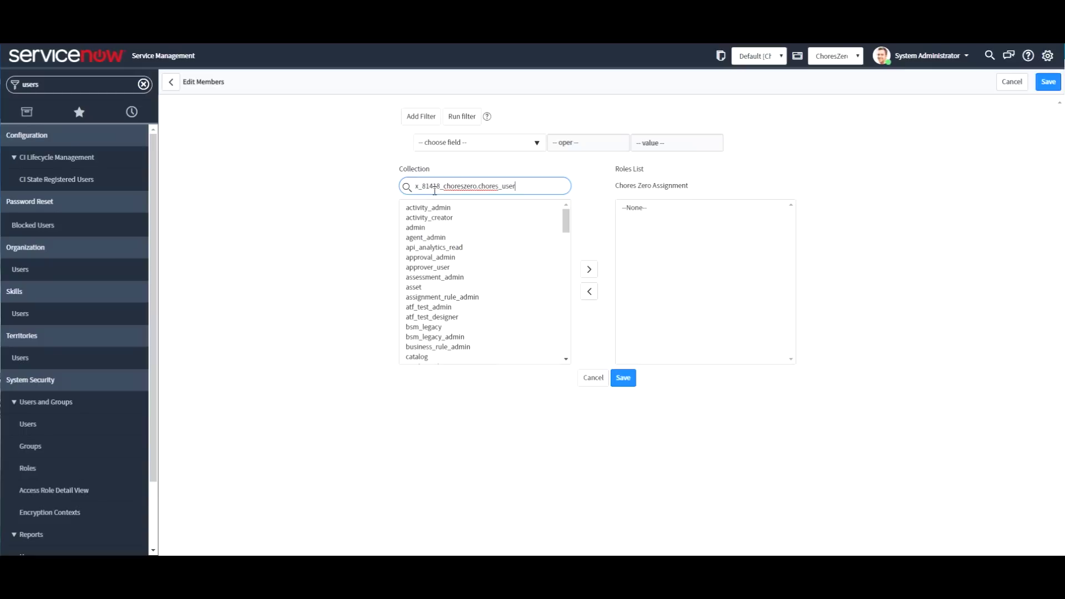
double_click(466, 209)
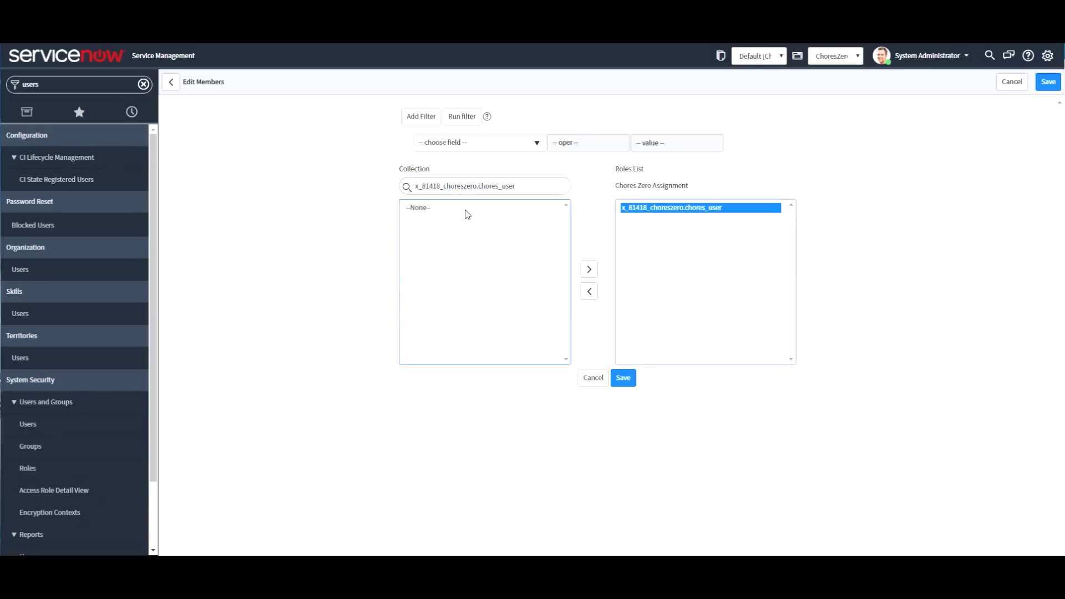
left_click(623, 379)
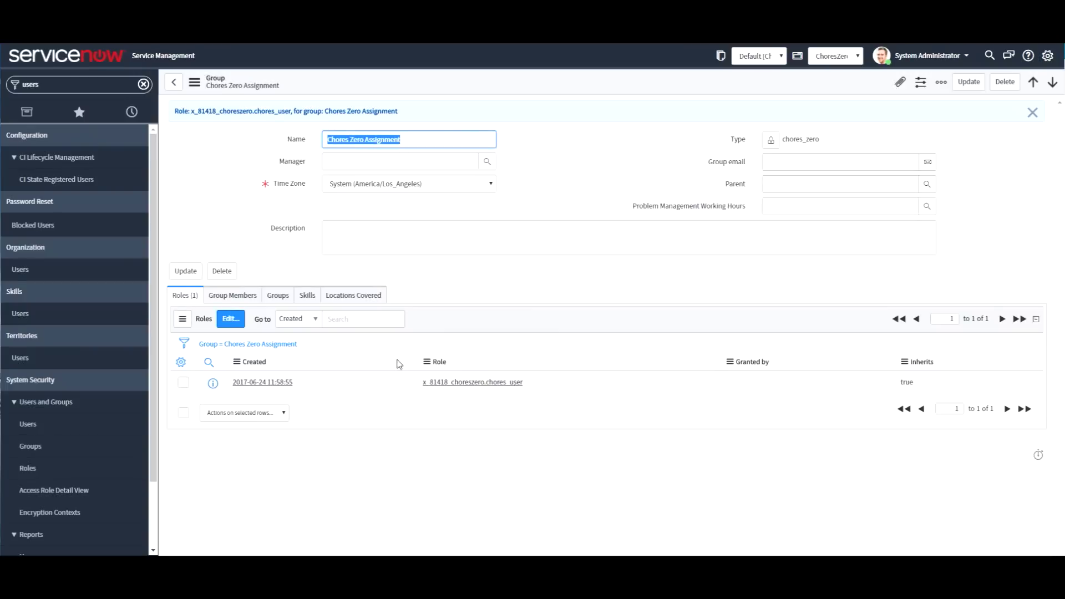
Step: Inspect the Time Zone field's choices and configuration menu, then go to the Users list
left_click(431, 184)
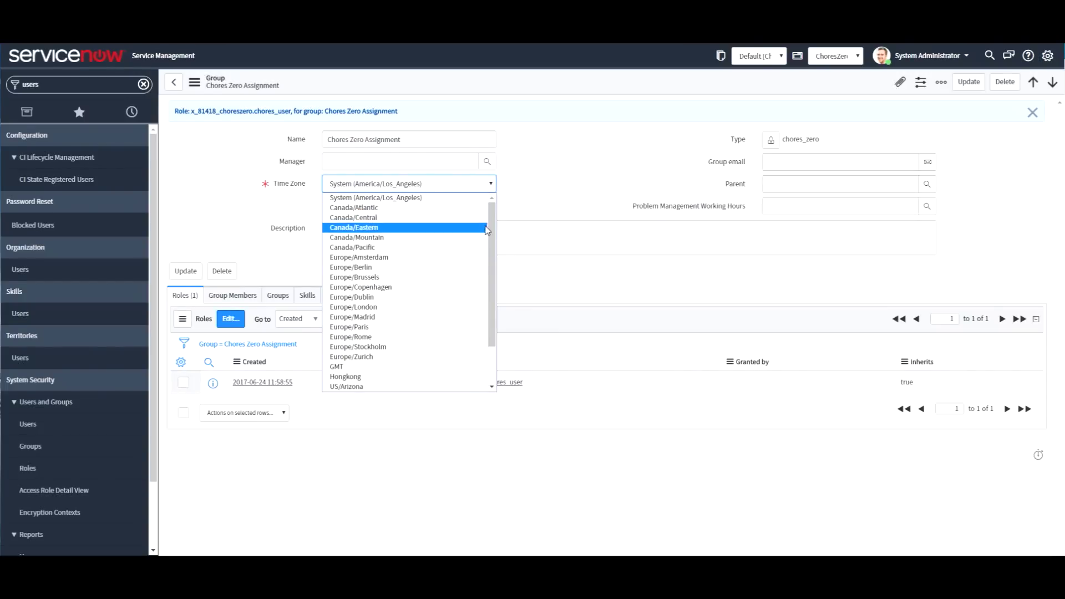
left_click(284, 186)
right_click(284, 186)
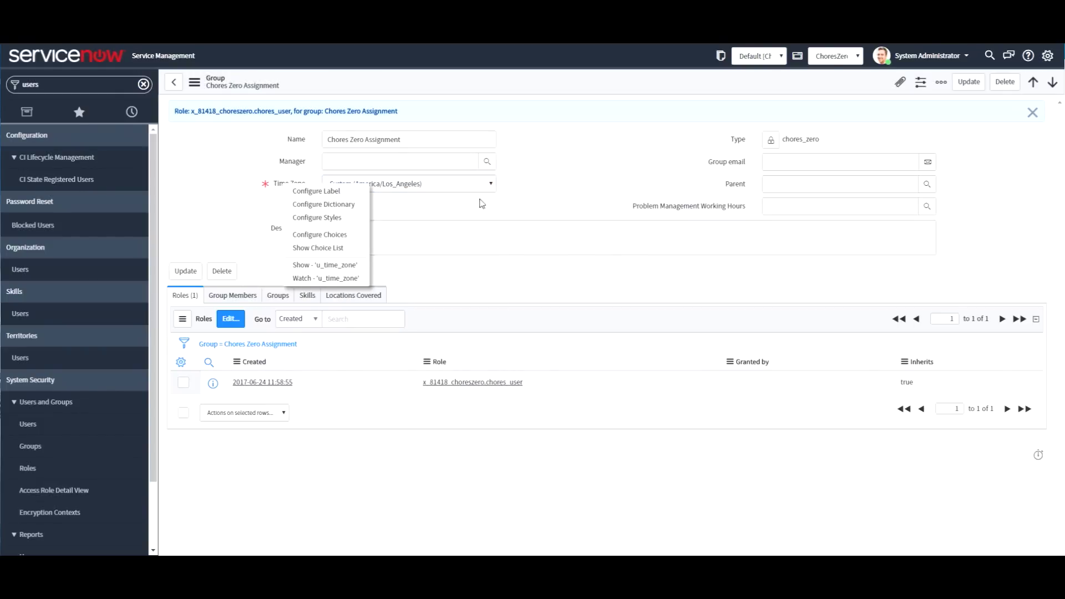
left_click(248, 190)
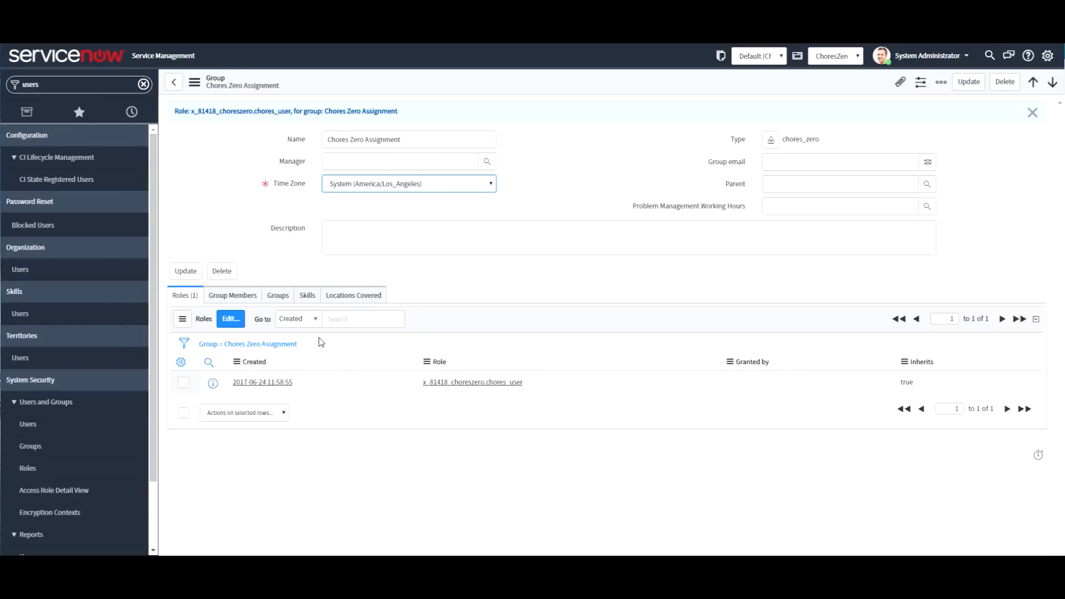
left_click(44, 432)
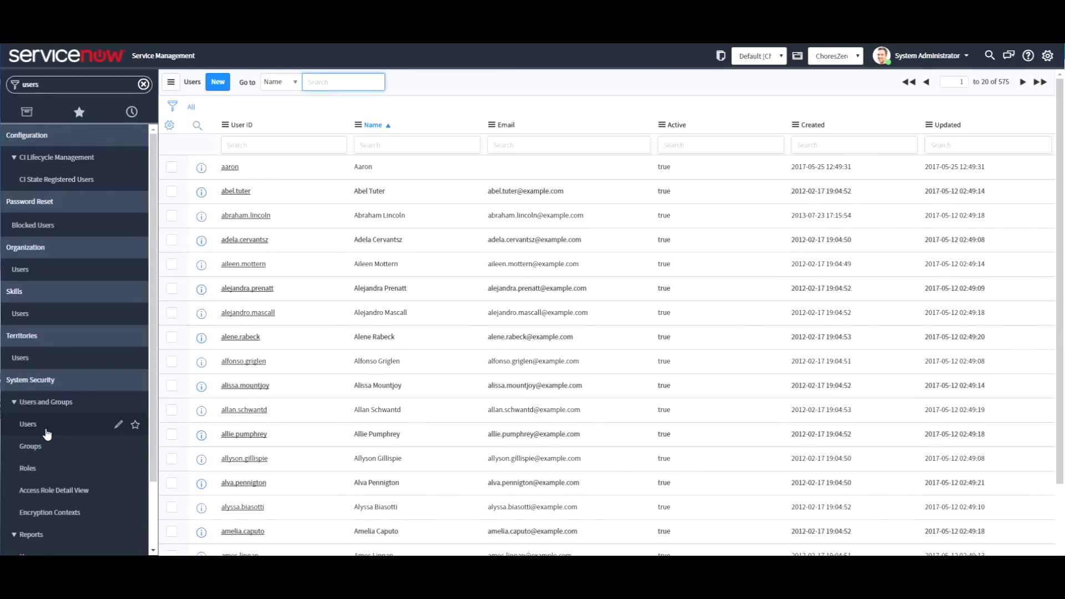
Step: Add the first listed user to the Chores Zero Assignment group and save
left_click(228, 173)
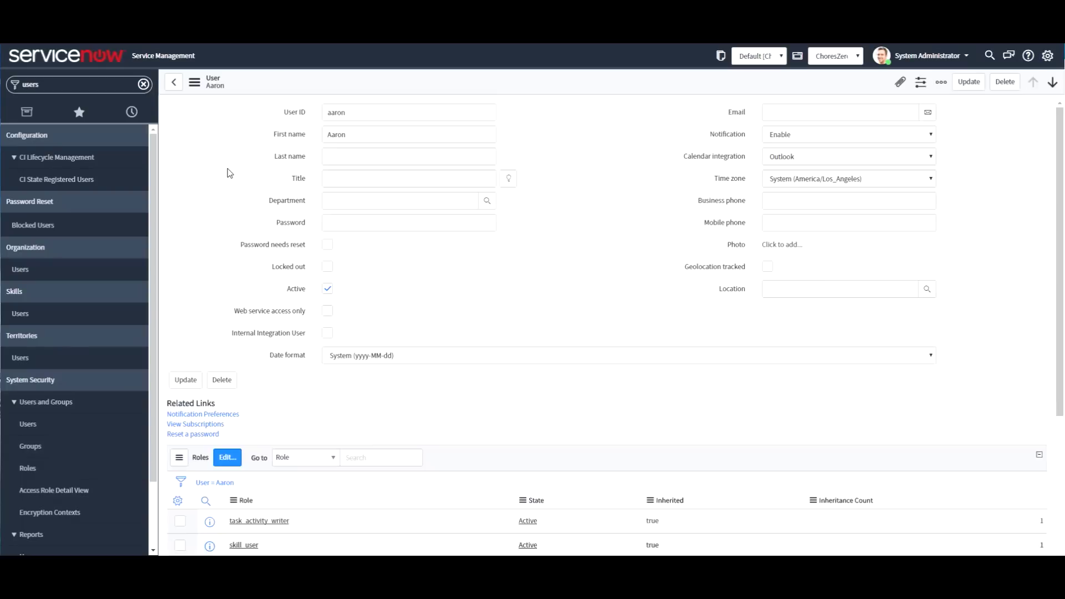
left_click(226, 456)
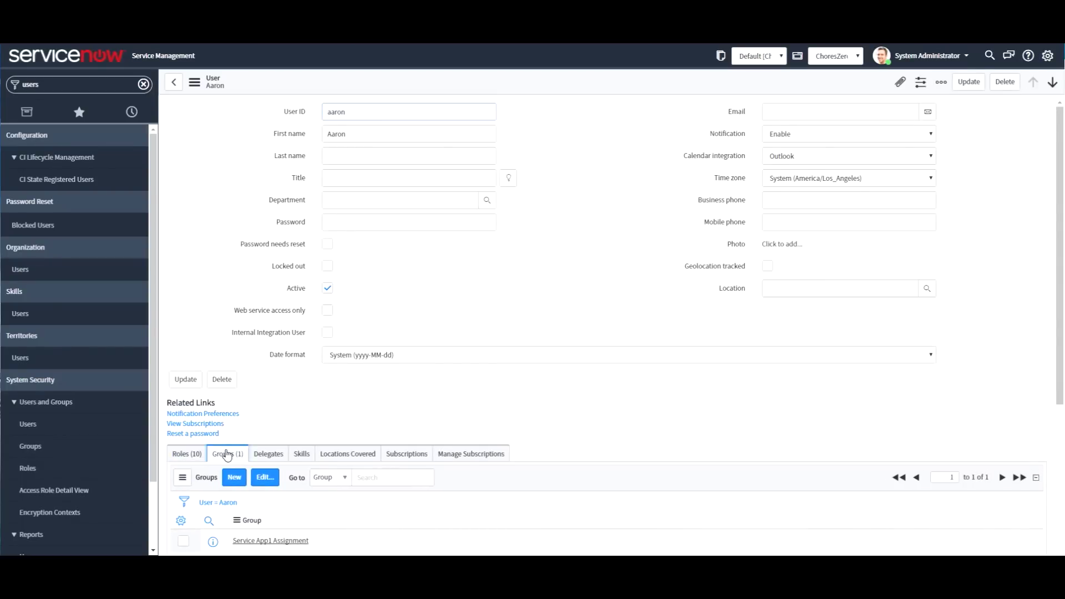
left_click(264, 478)
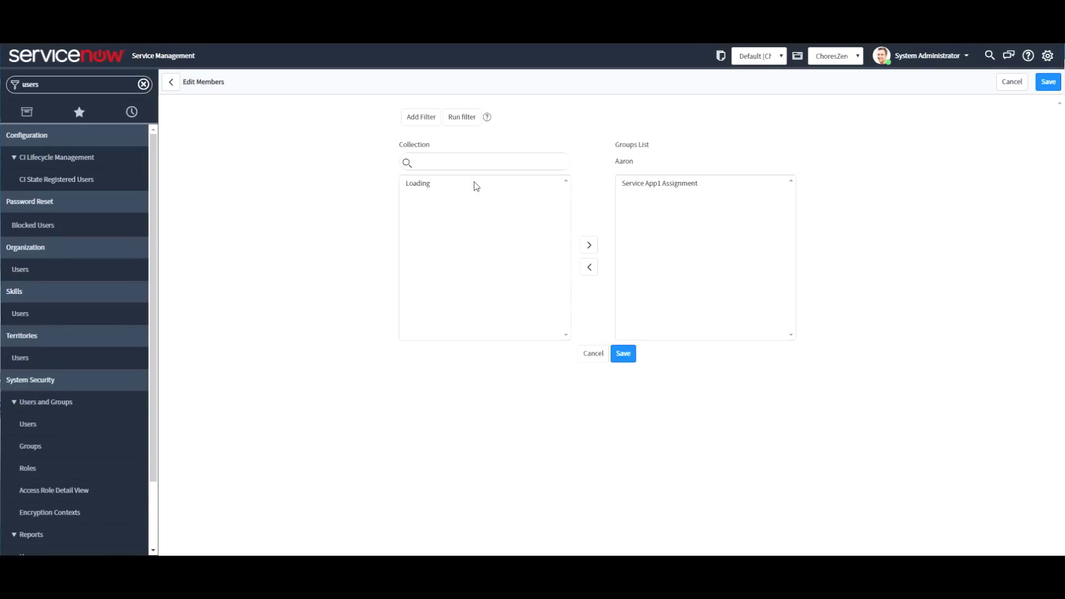
left_click(445, 187)
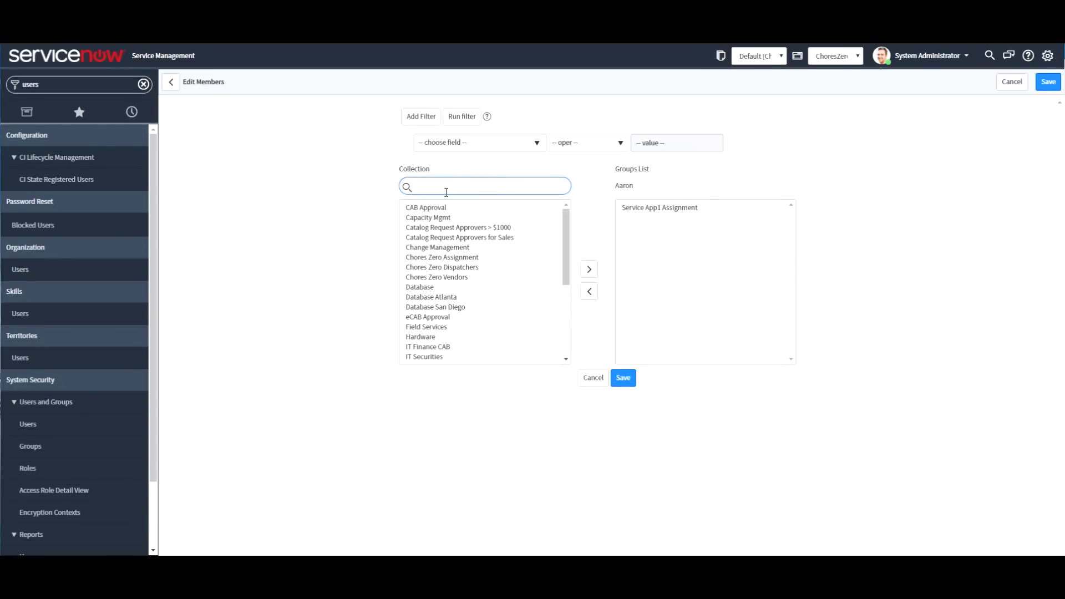
type("Chor")
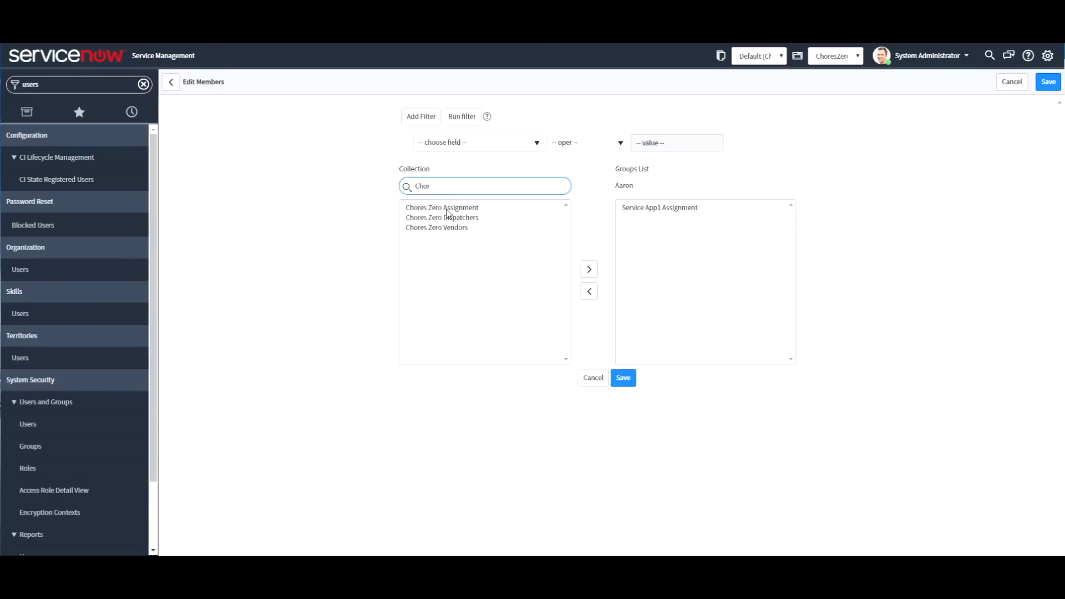
double_click(449, 209)
left_click(625, 381)
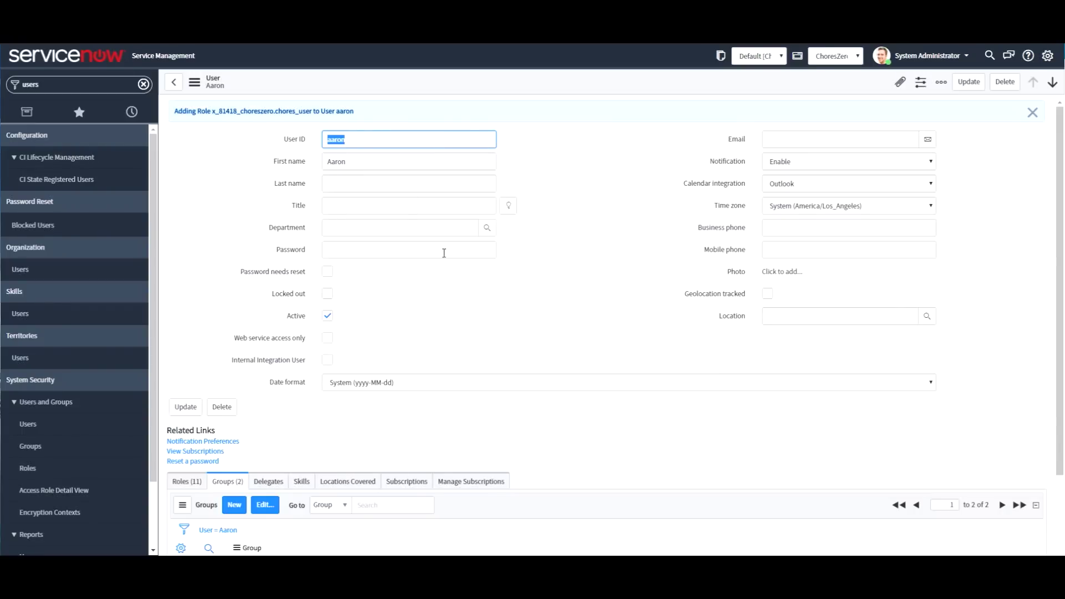
Step: Check the user's Roles (11) list for x_81418_choreszero.chores_user
scroll(412, 425, "down", 2)
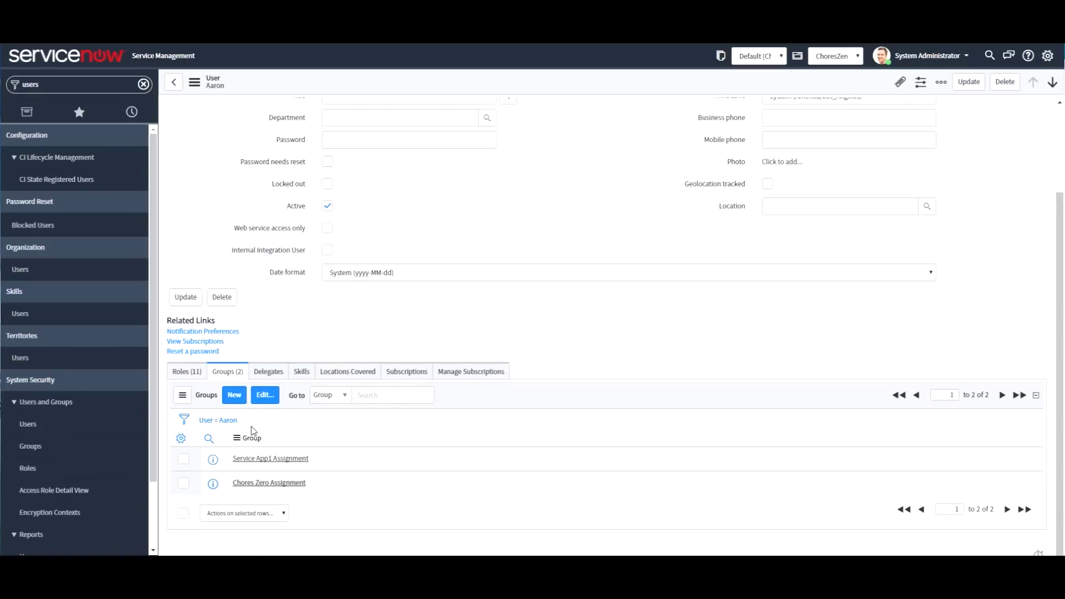
left_click(191, 373)
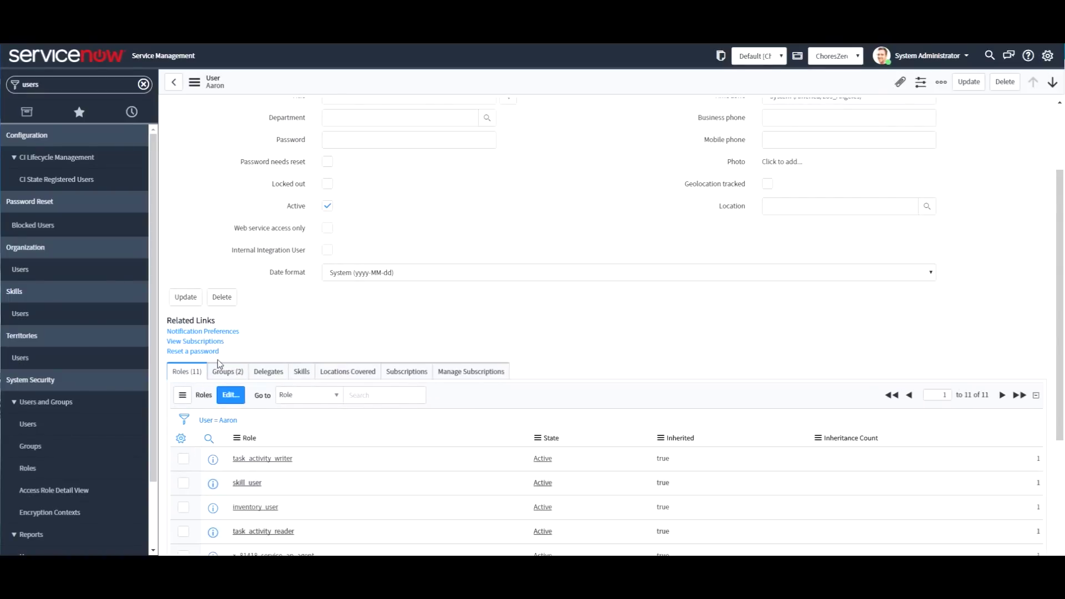
scroll(377, 416, "down", 3)
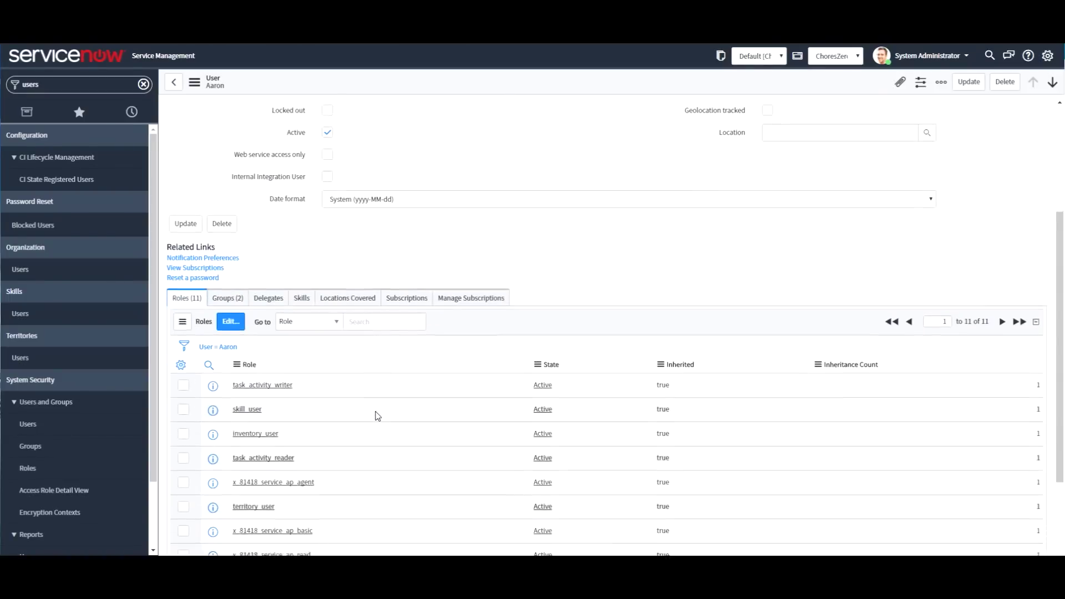
scroll(364, 413, "down", 1)
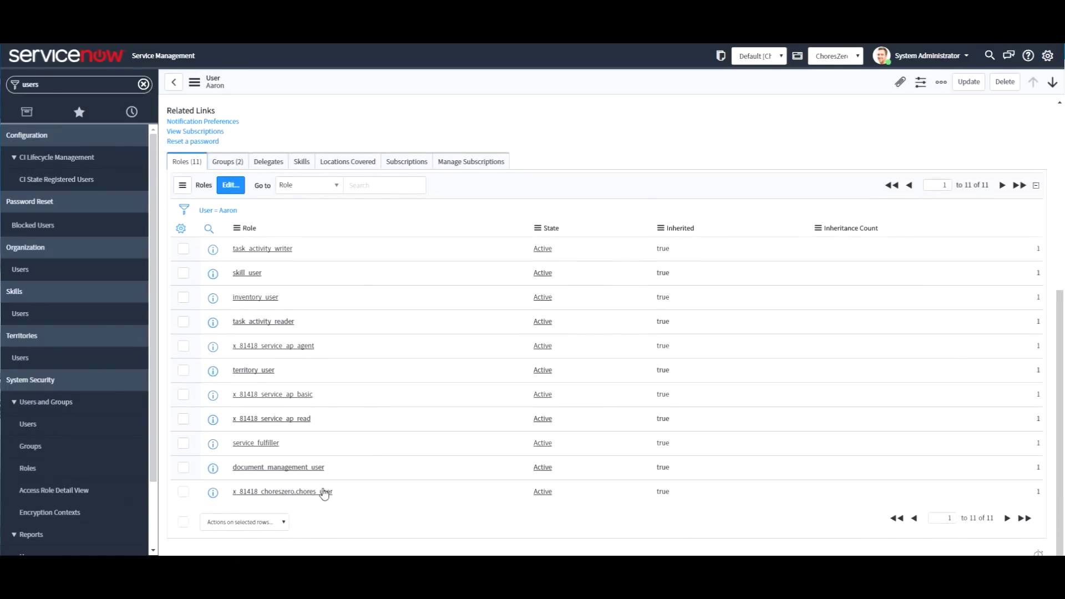
scroll(333, 511, "up", 4)
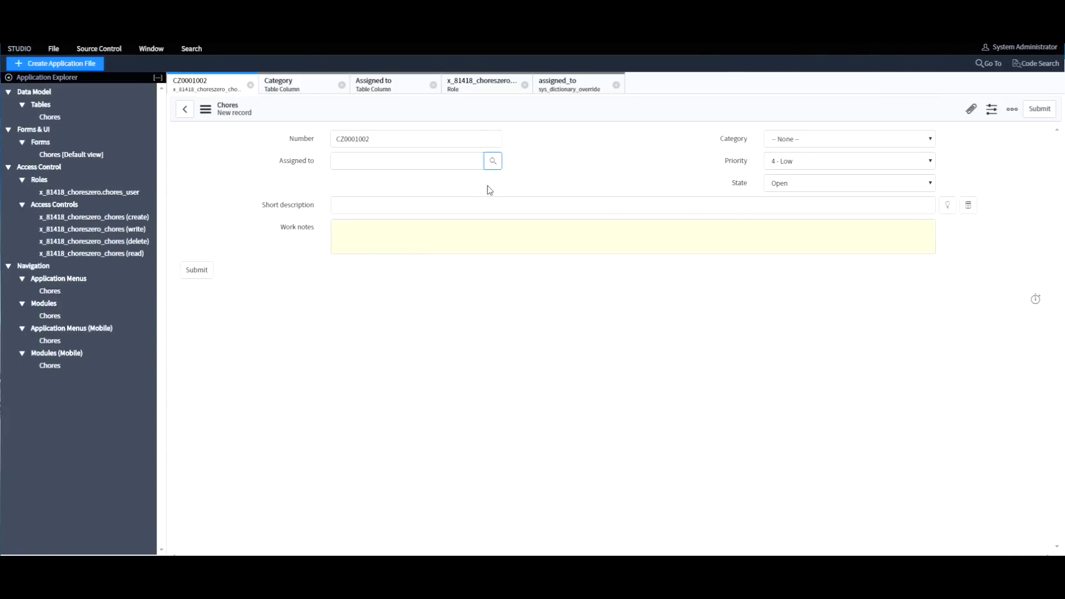
left_click(492, 161)
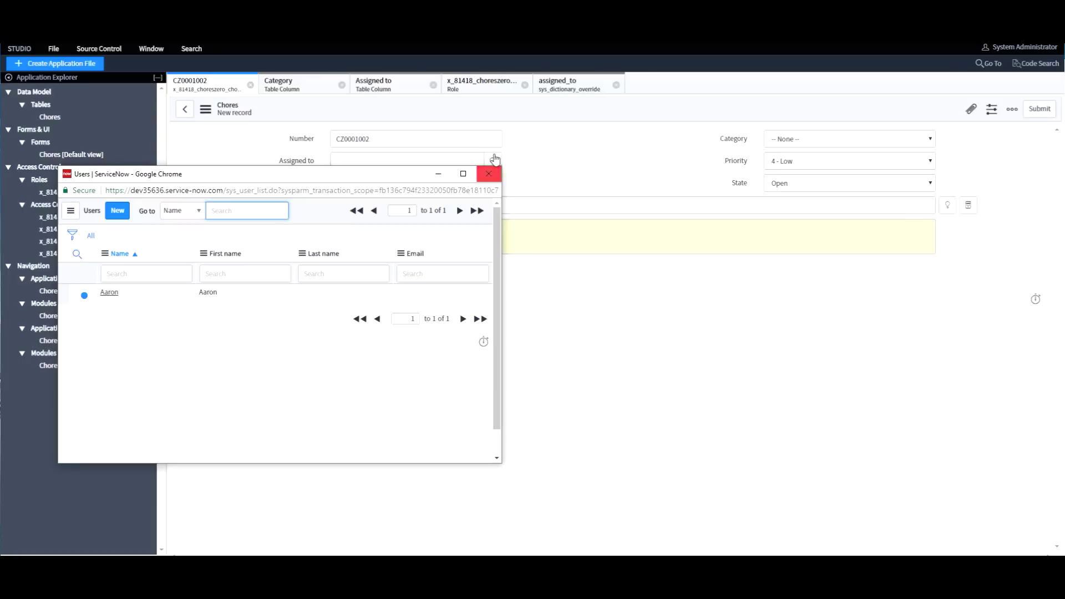
left_click(488, 174)
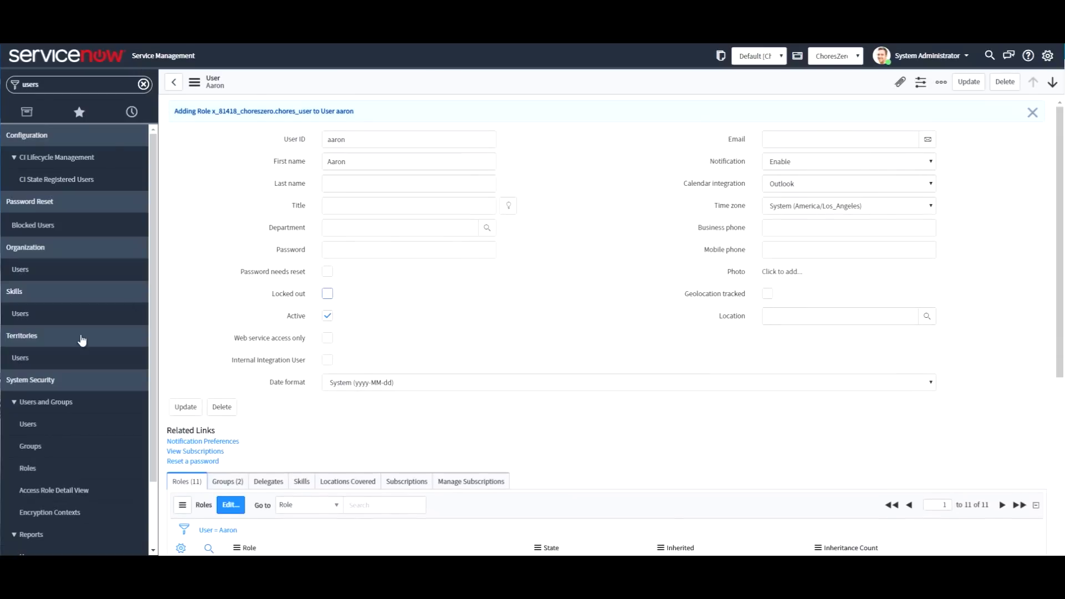
Step: Create and save a new user with a User ID and first name
left_click(39, 435)
left_click(229, 82)
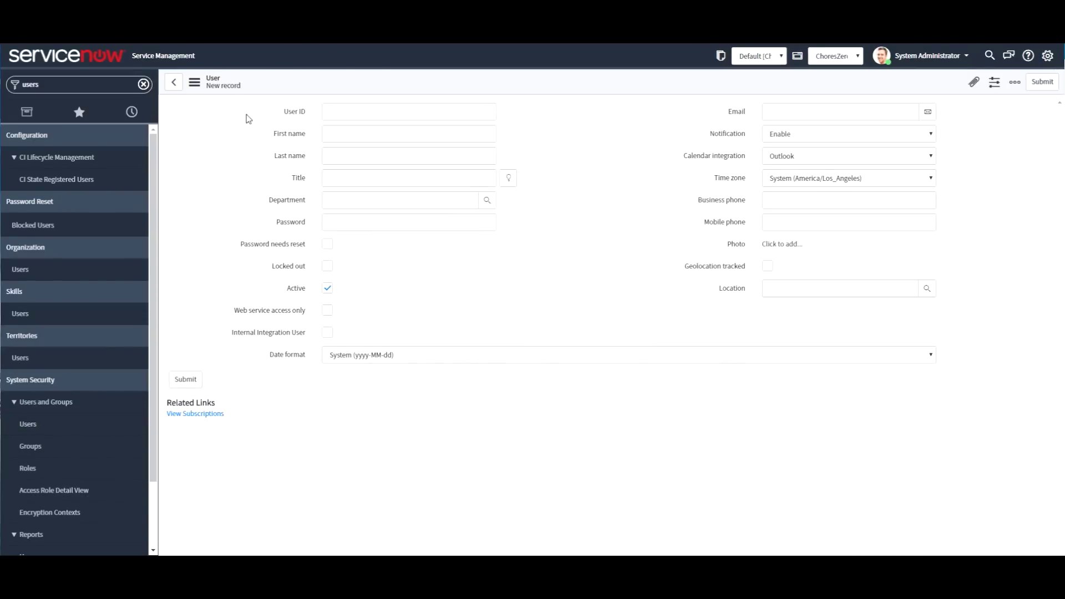
left_click(343, 140)
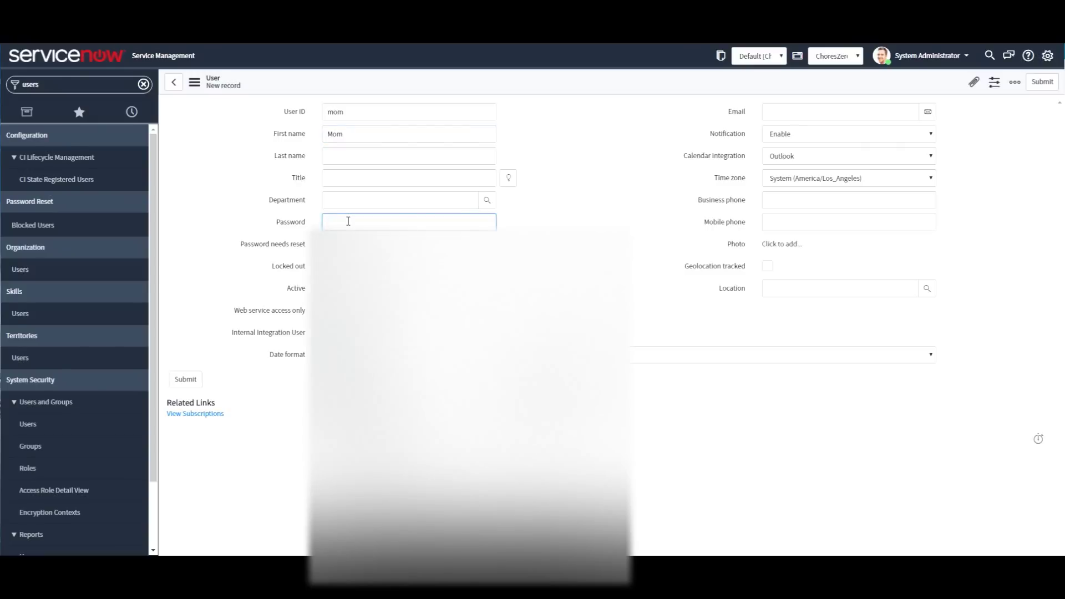
right_click(559, 83)
left_click(572, 87)
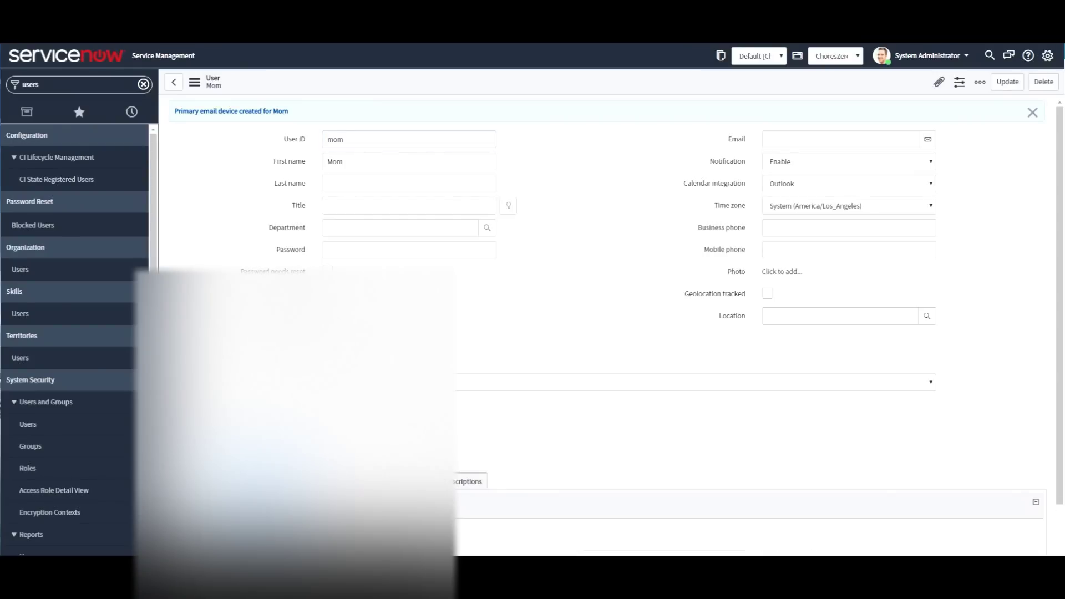
Step: Add the new user to Chores Zero Assignment and confirm the chores_user role in Roles
left_click(255, 502)
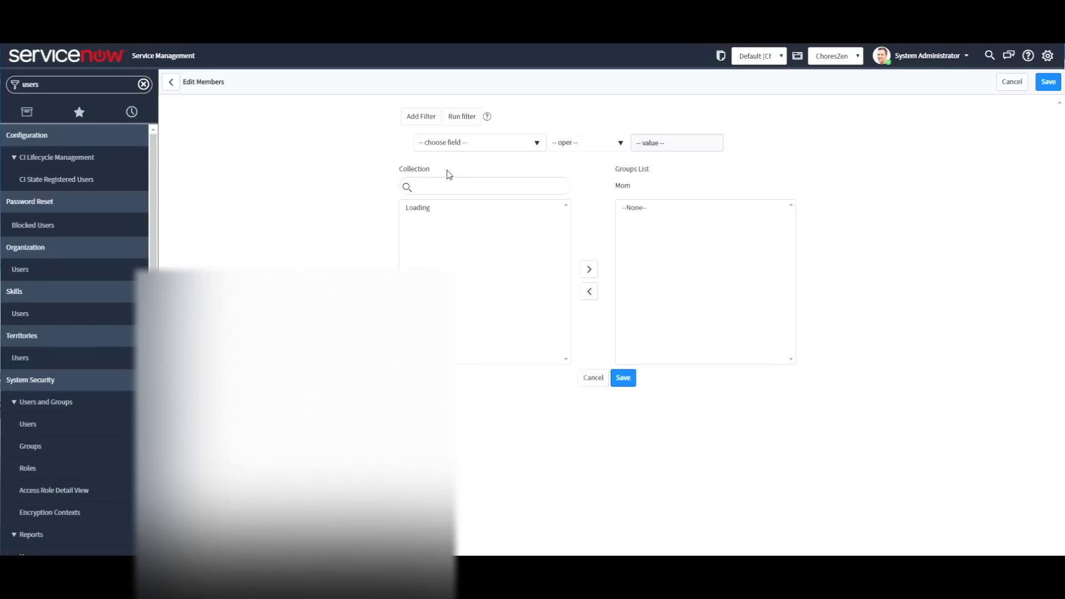
left_click(438, 188)
type("chores")
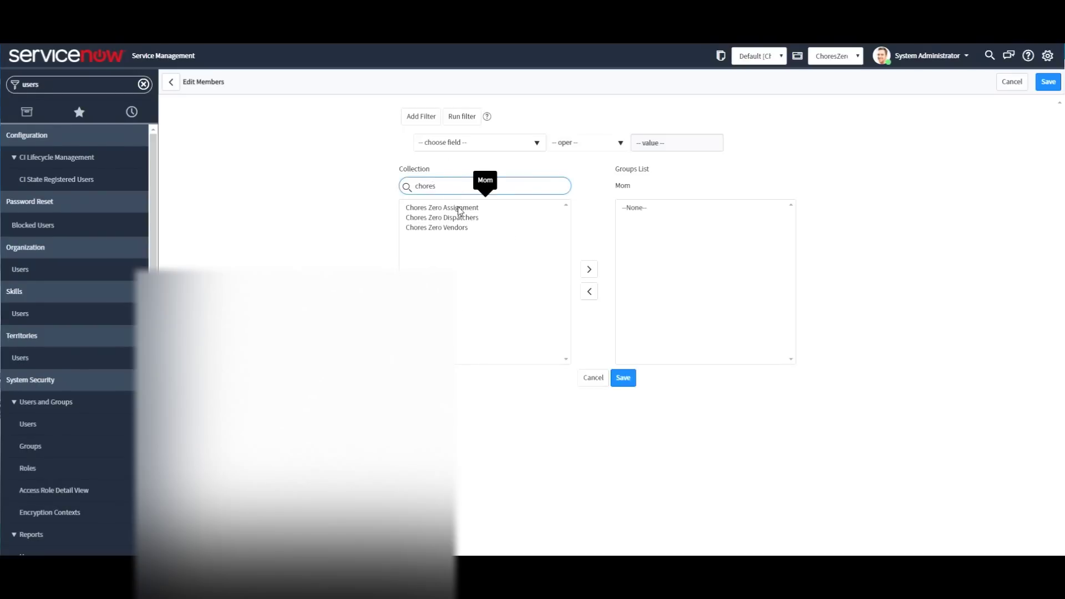
double_click(457, 208)
left_click(624, 381)
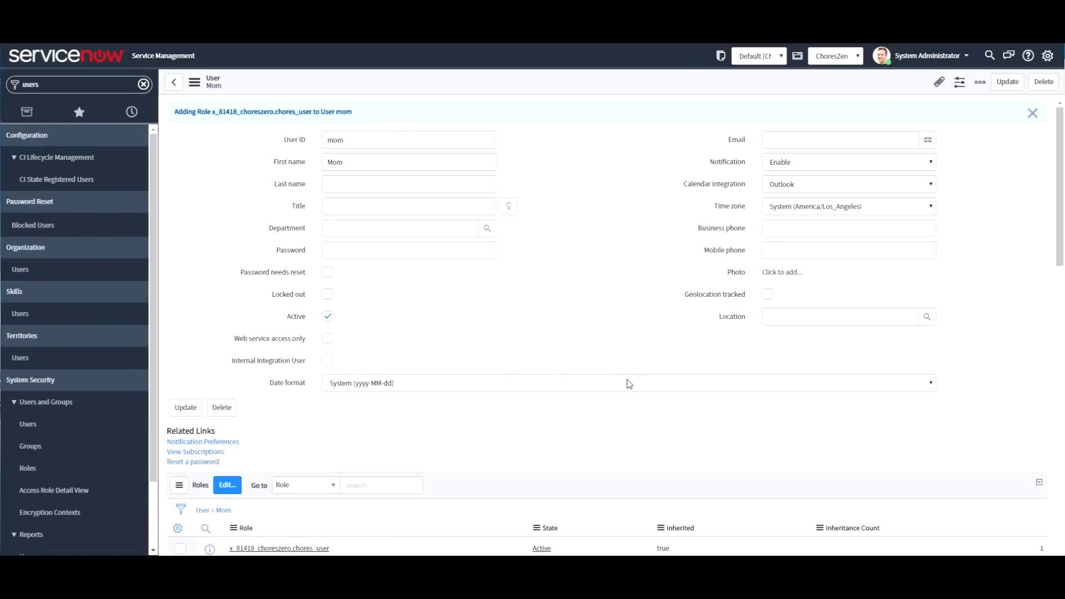
scroll(333, 374, "down", 2)
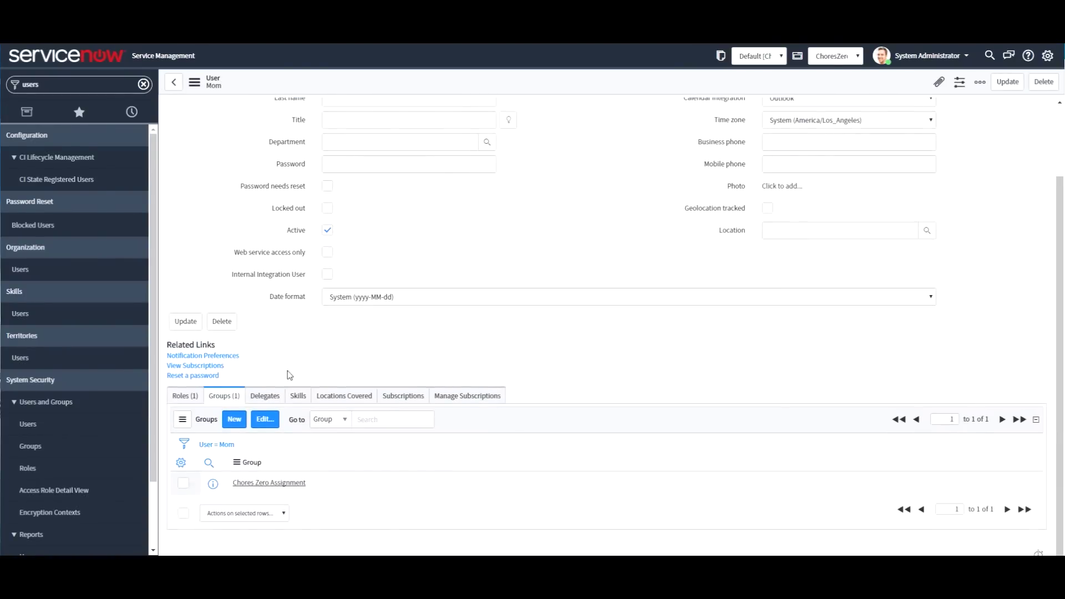
left_click(188, 397)
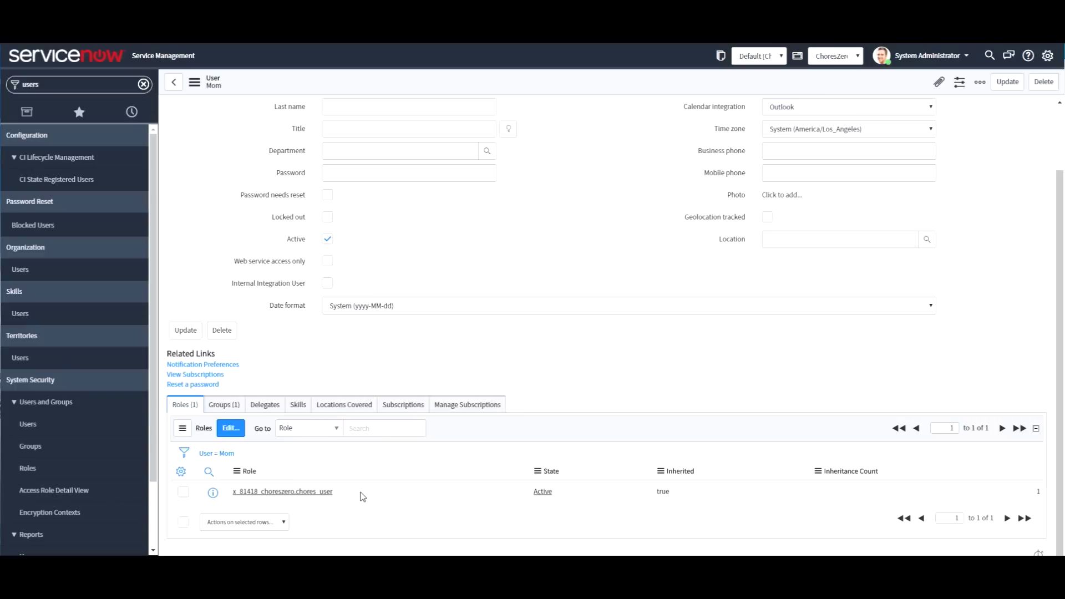
scroll(367, 488, "up", 2)
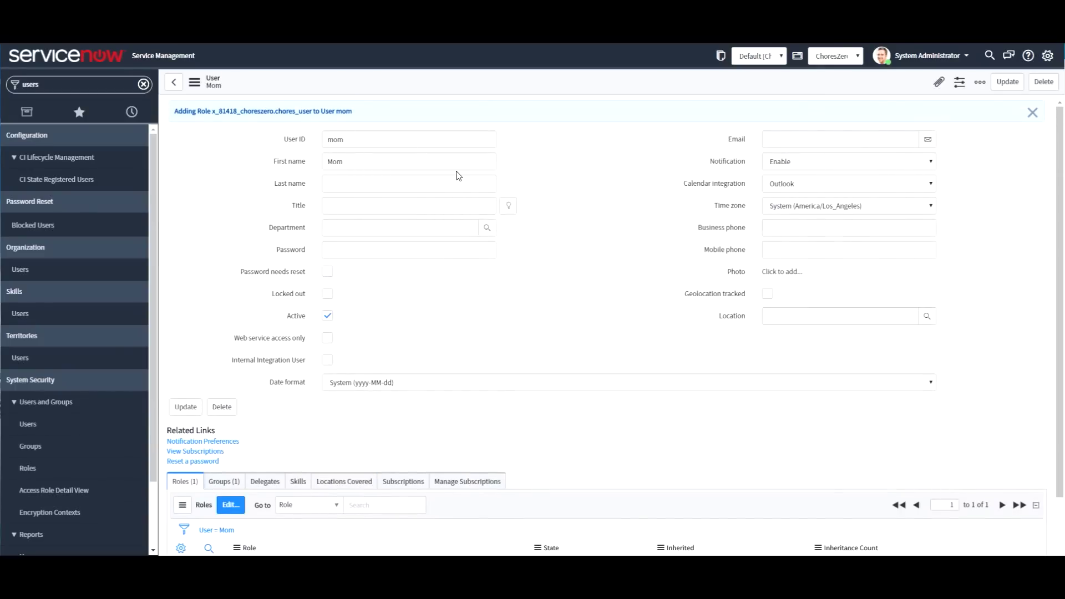
Step: Change the copied user's User ID, first and last name, and insert it as a new user
double_click(393, 140)
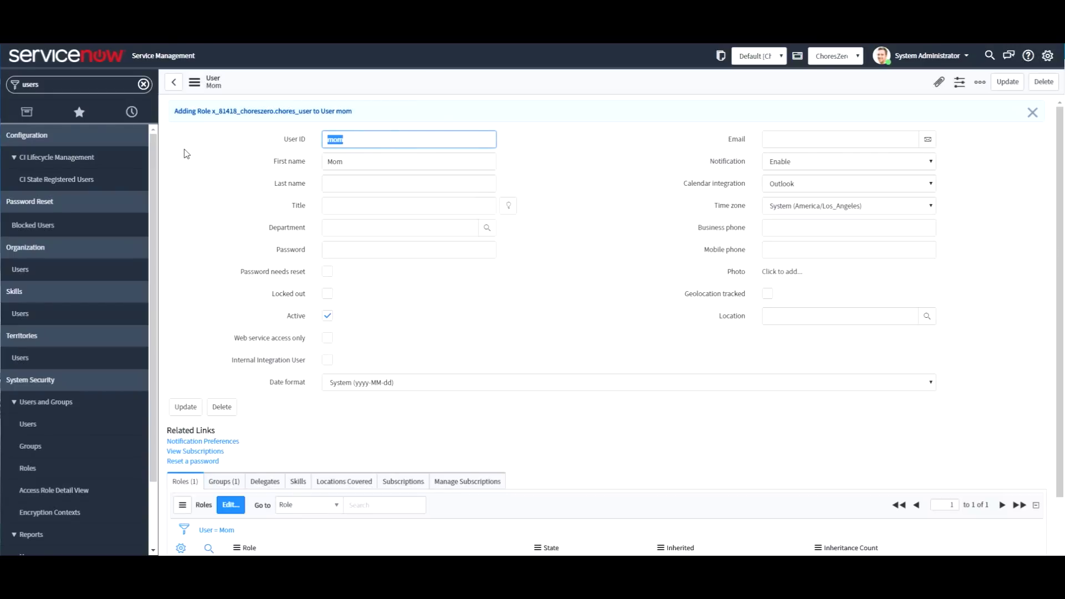
type("son")
double_click(377, 146)
type("Samm")
key("BackSpace")
key("BackSpace")
key("BackSpace")
type("ammy")
key("Tab")
type("Sammy")
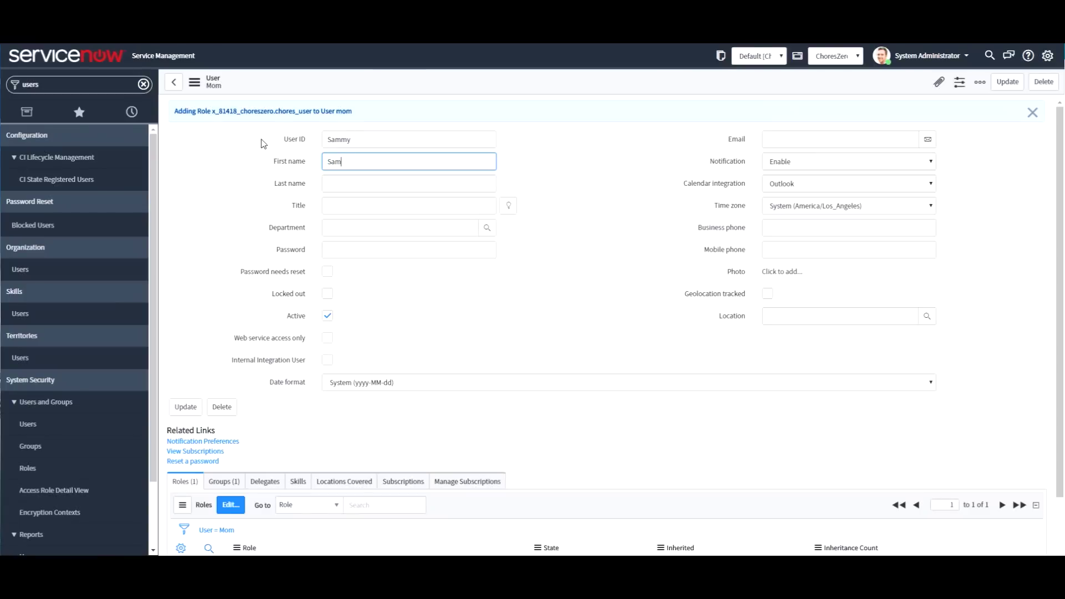
key("Tab")
type("Jnon")
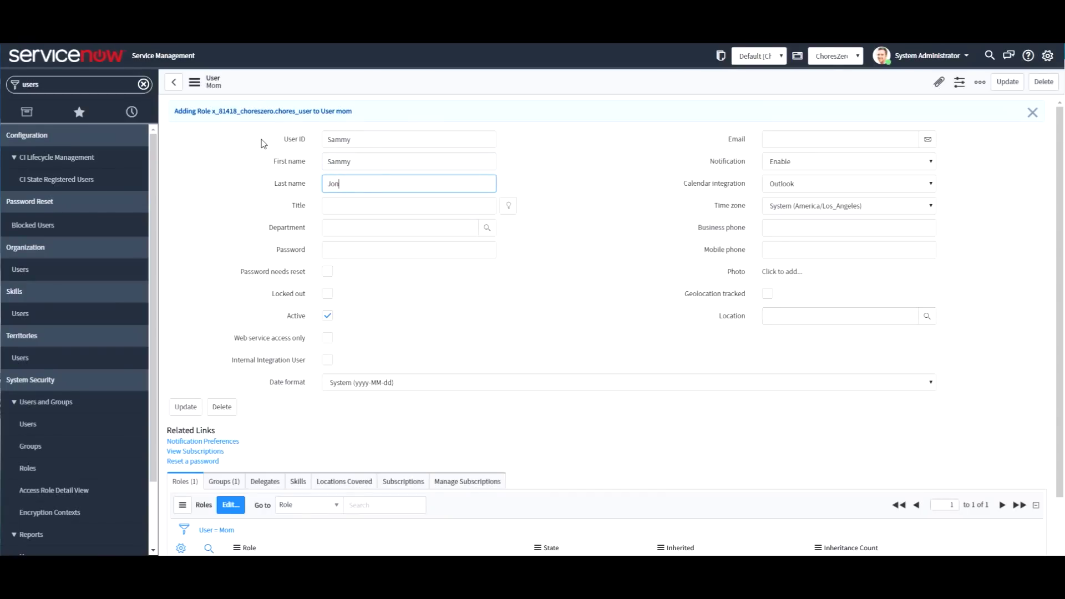
right_click(505, 85)
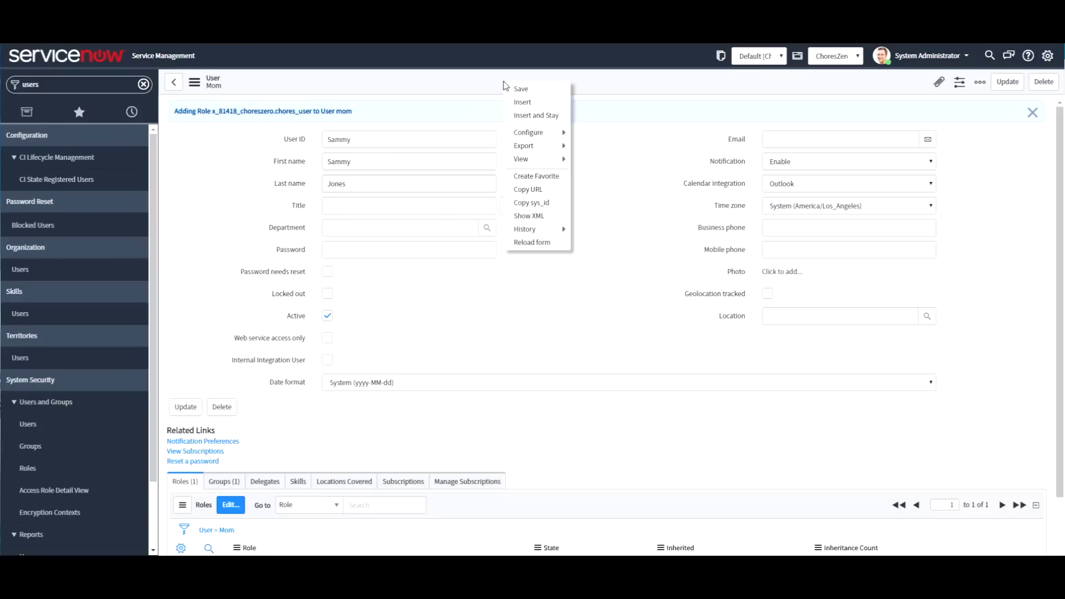
left_click(530, 115)
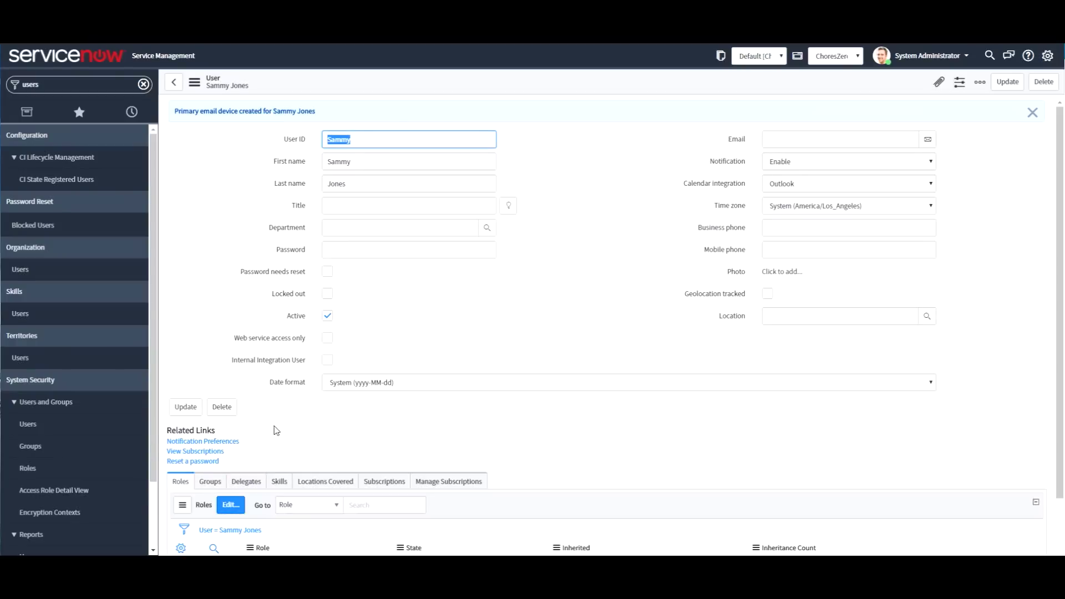
Step: Alter the User ID and first name again and insert another new user record
left_click(353, 145)
left_click_drag(334, 141, 473, 141)
type("ll")
left_click_drag(335, 164, 427, 162)
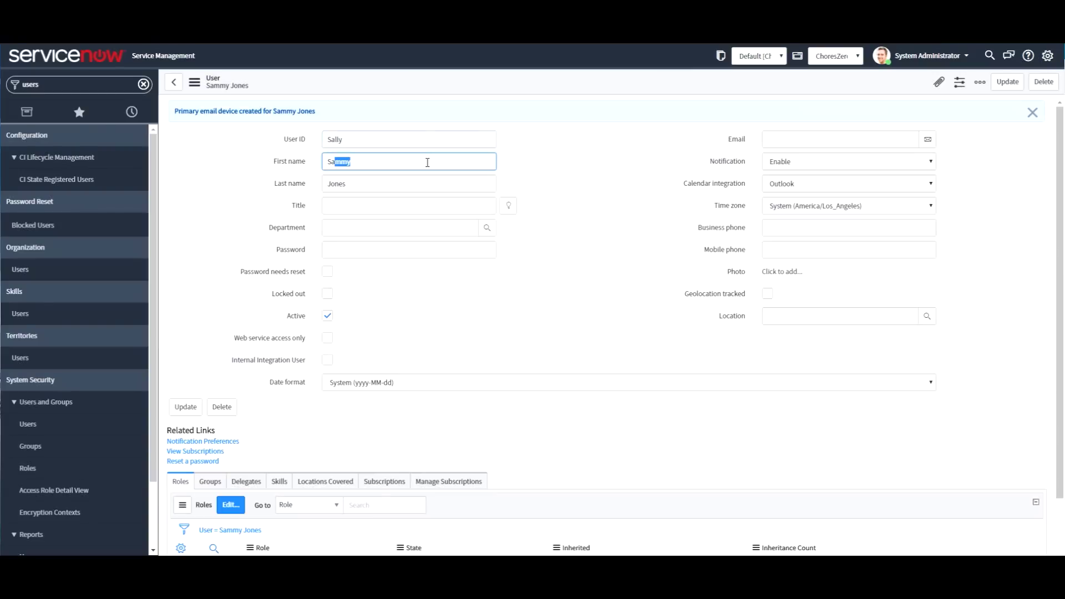
type("LLyu")
right_click(527, 84)
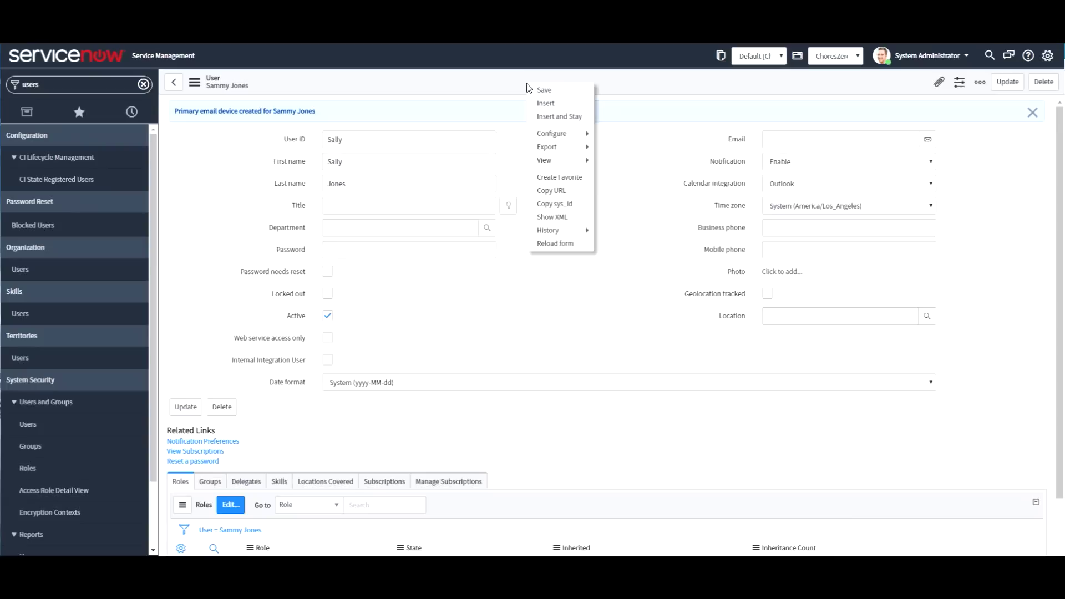
left_click(560, 116)
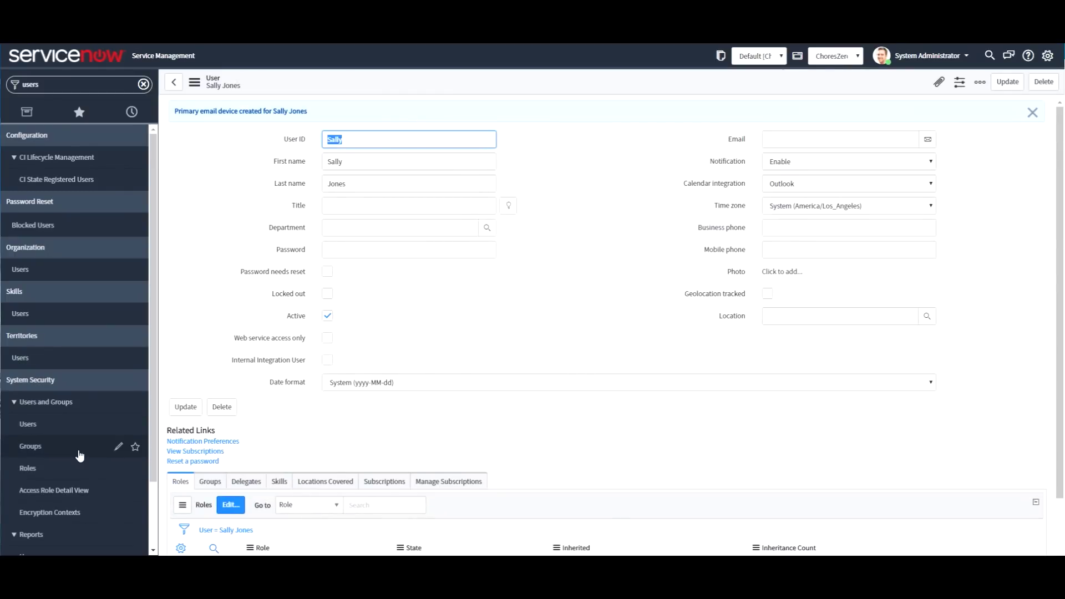
Step: Open the Chores Zero Assignment group and start editing its Group Members
left_click(29, 447)
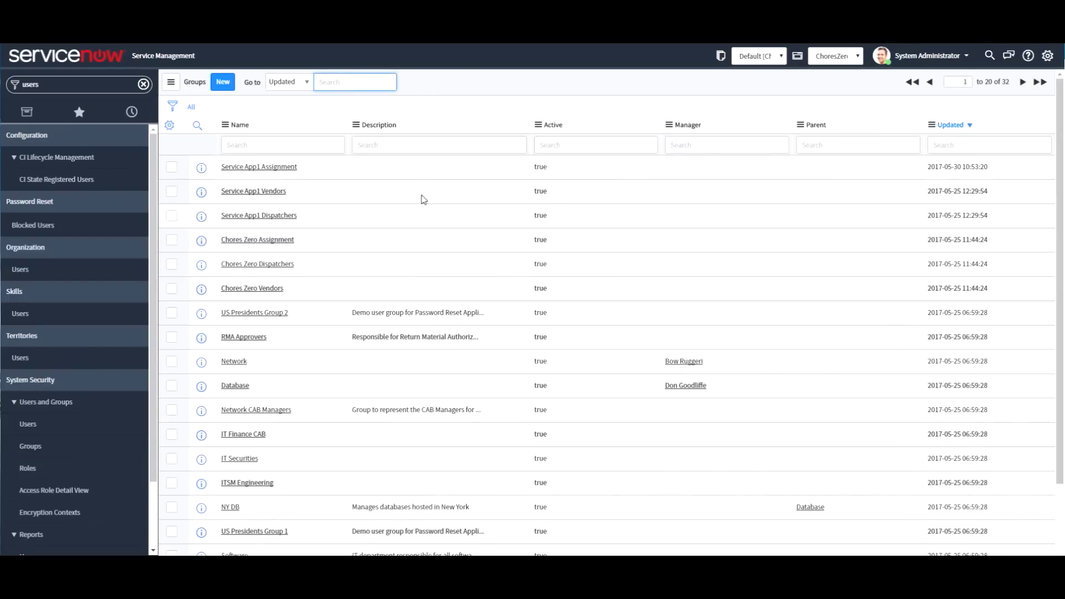
left_click(258, 242)
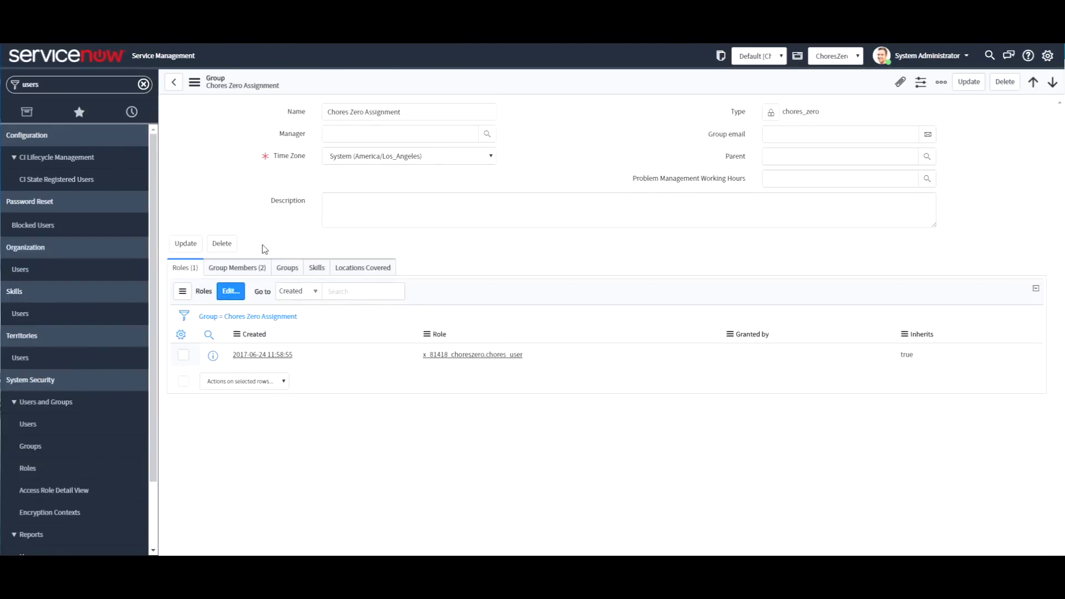
left_click(254, 272)
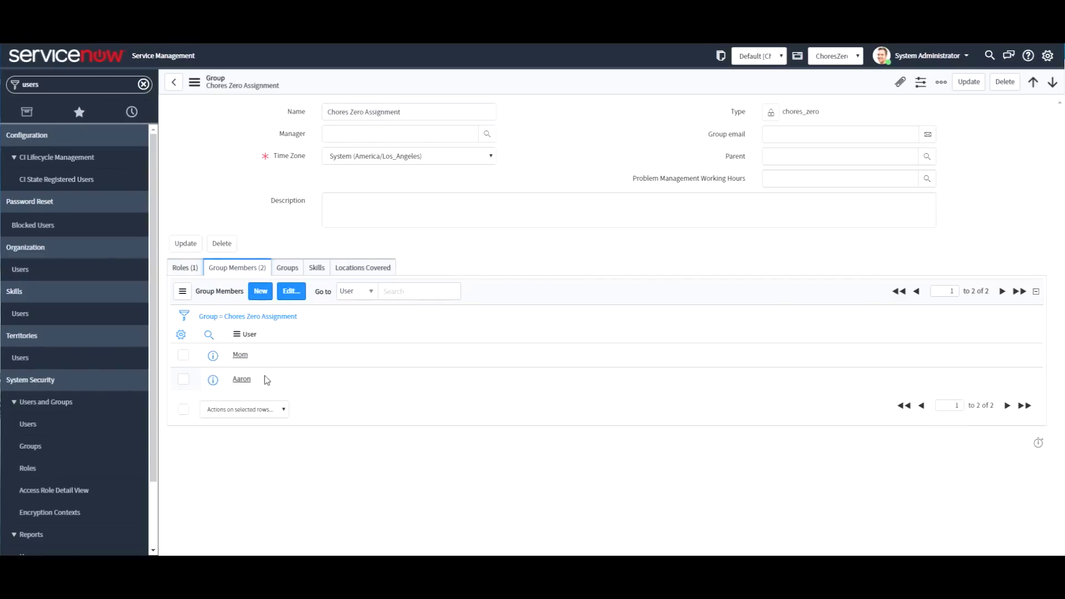
left_click(291, 292)
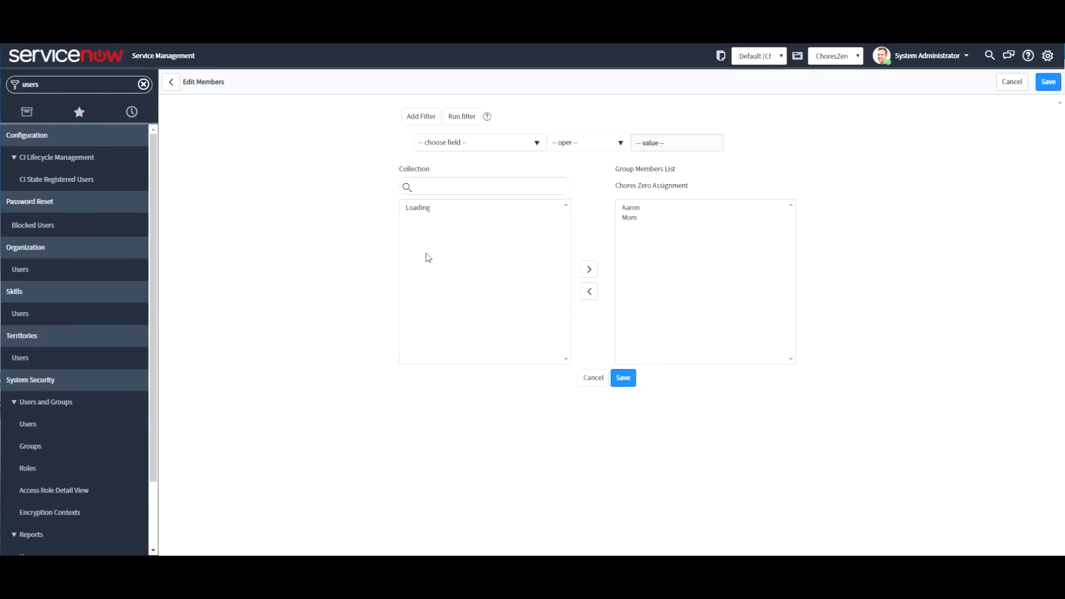
Step: Search for both new users, add them to the group's members, save, and return to Studio
left_click(461, 189)
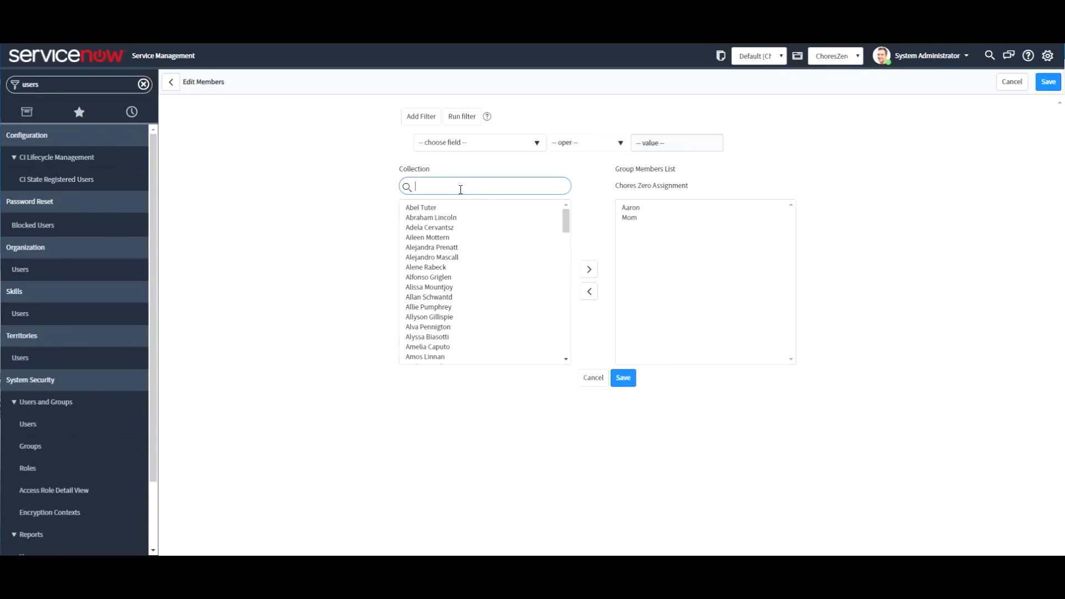
type("Sammy")
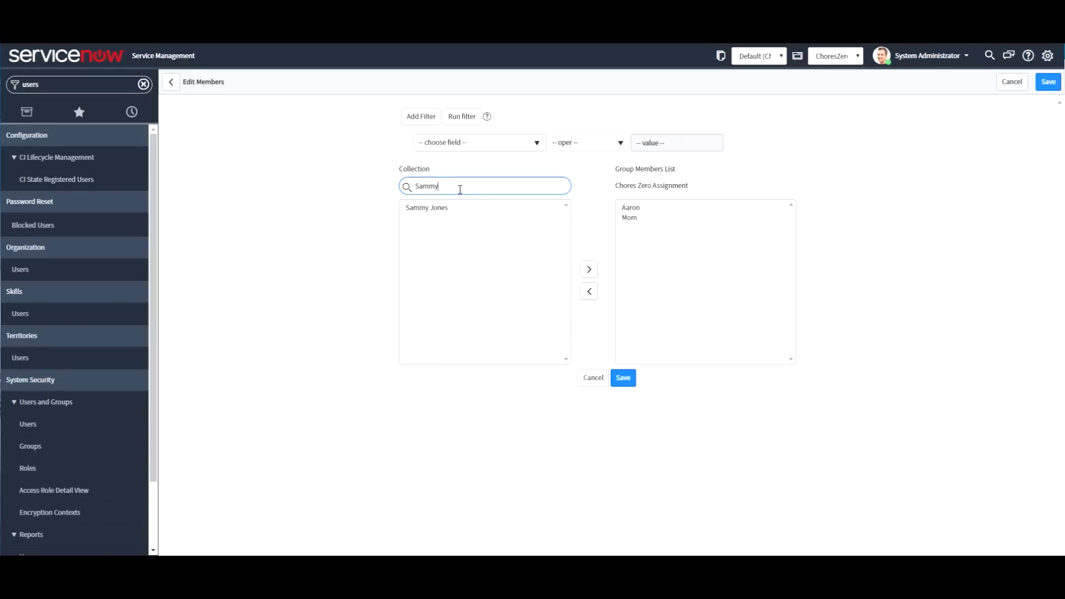
double_click(425, 208)
left_click_drag(422, 187, 465, 187)
type("al")
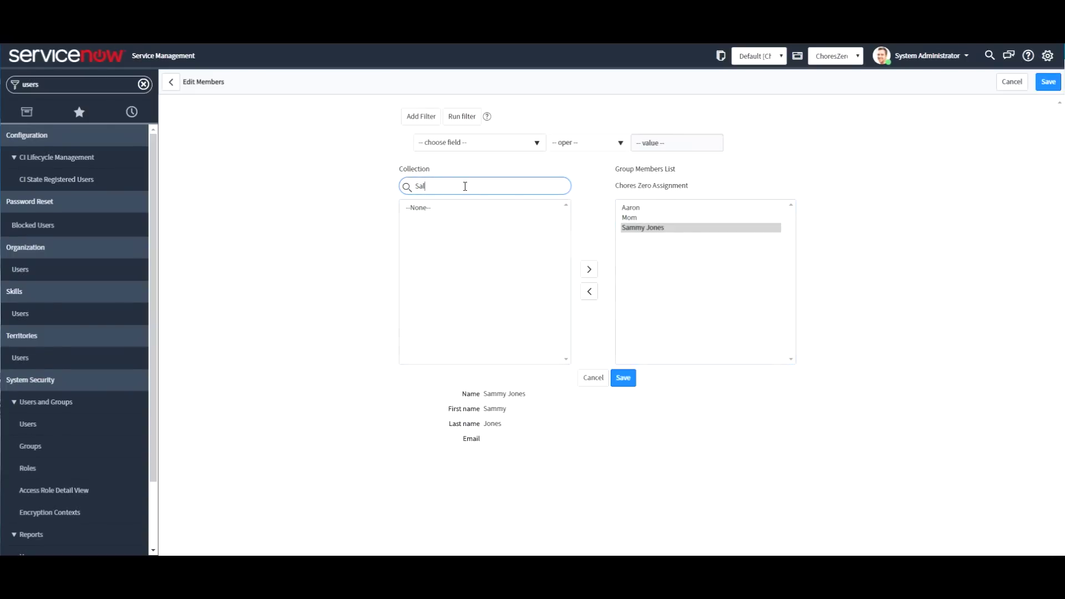
double_click(431, 267)
left_click(624, 377)
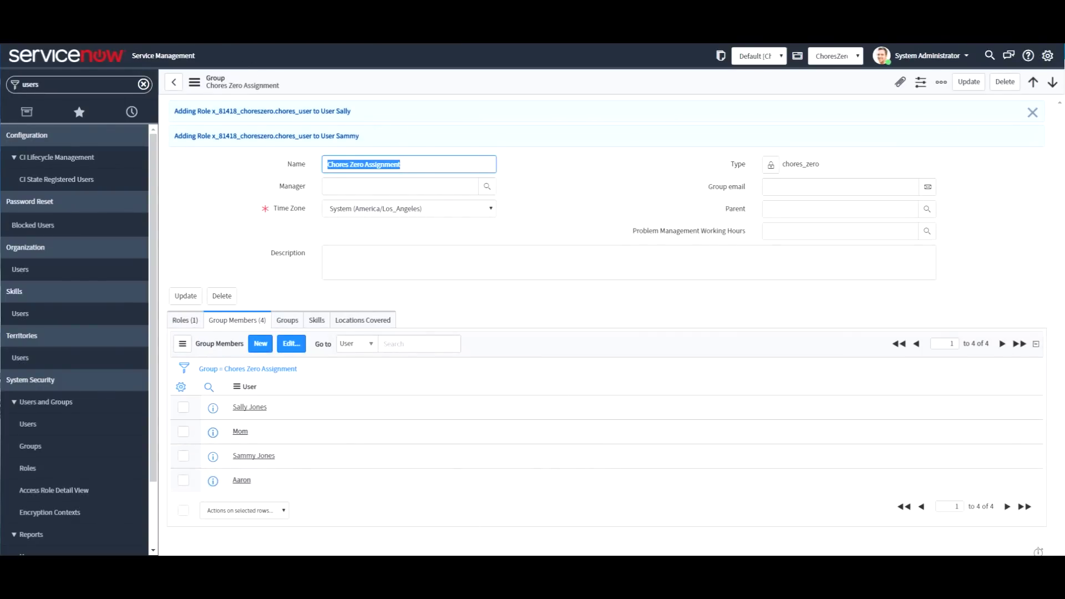
key("ctrl+Tab")
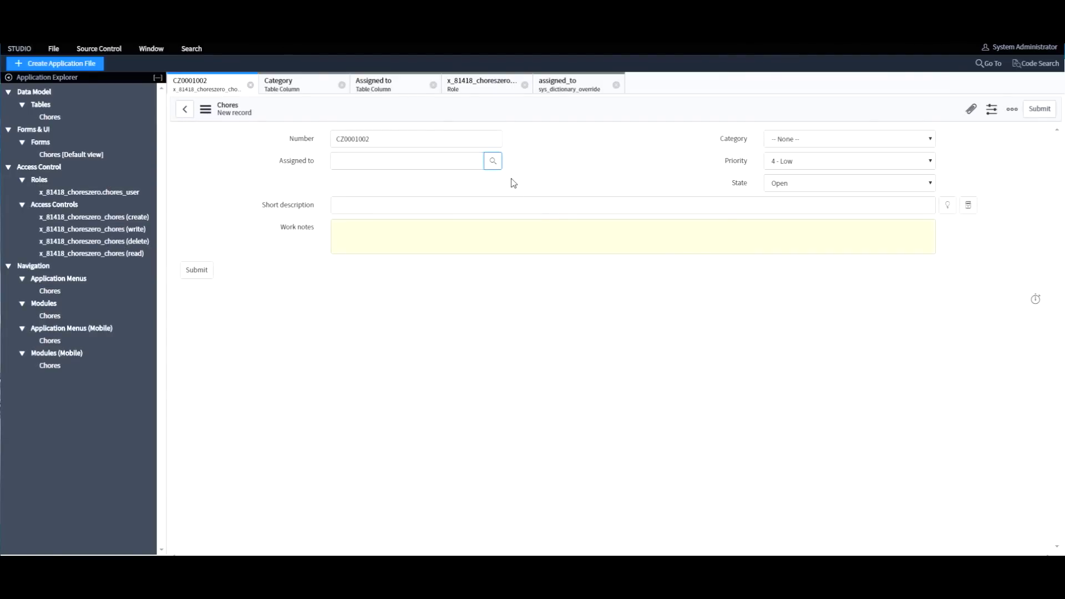
Step: Verify the Assigned to lookup lists only the four chores users, then close the lookup
left_click(497, 167)
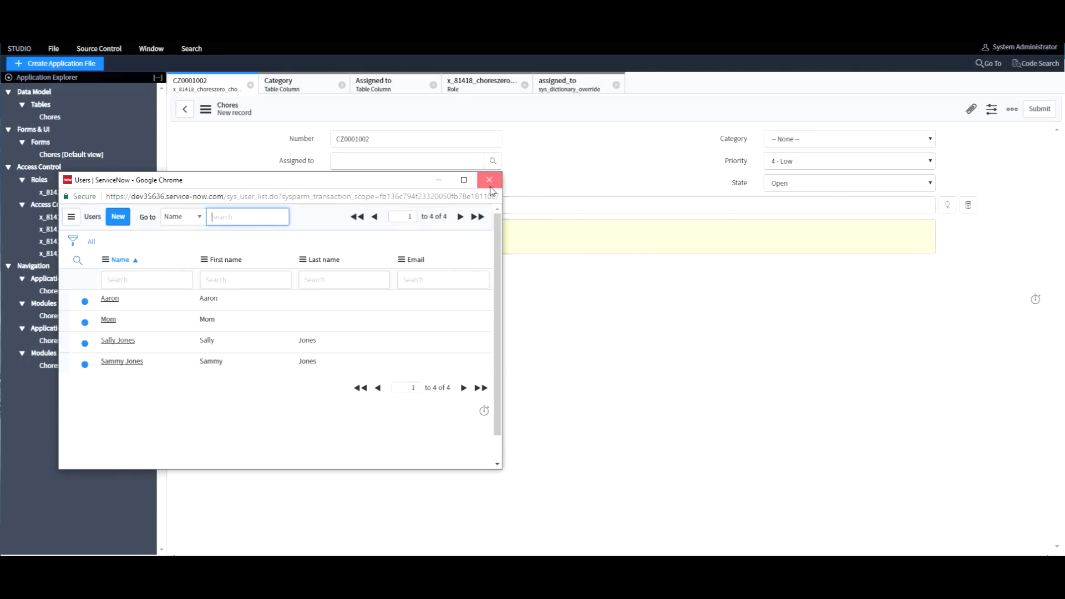
left_click(490, 180)
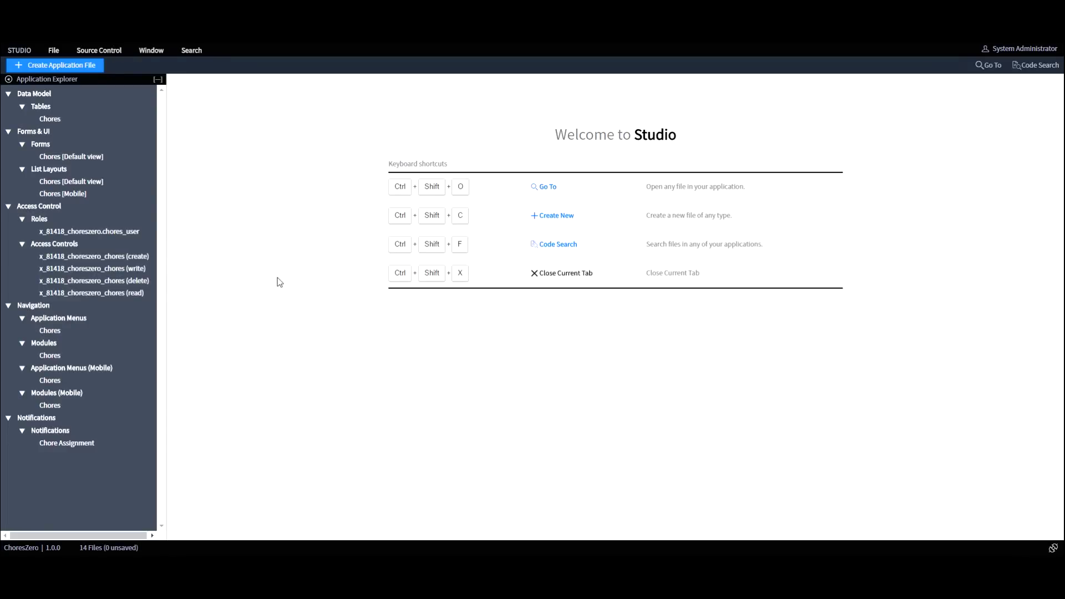
Step: Create a chores write ACL for the Assigned to field via Insert with Roles
left_click(117, 272)
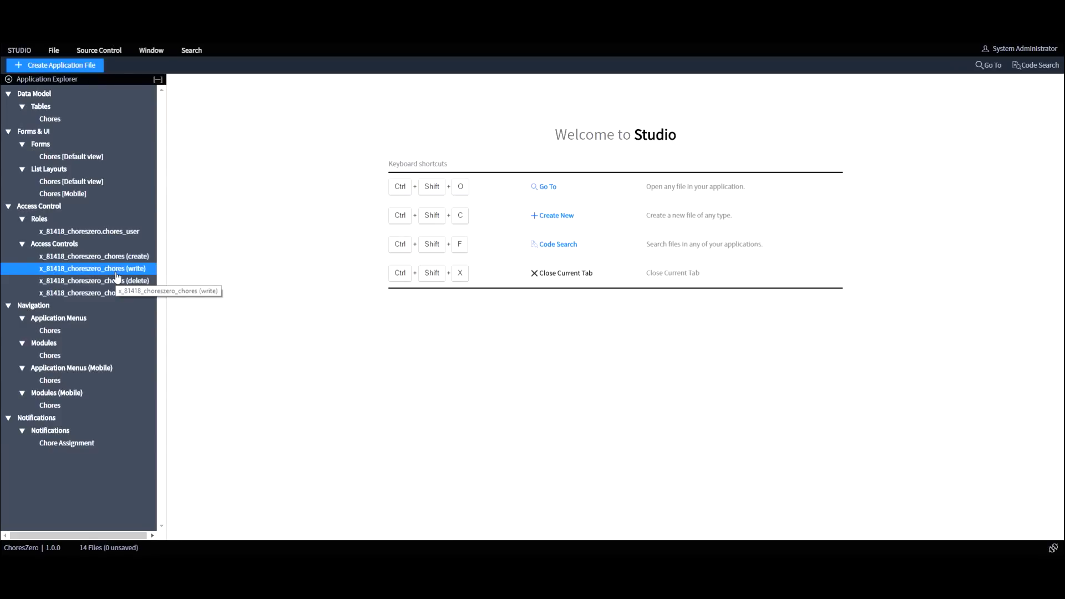
left_click(120, 273)
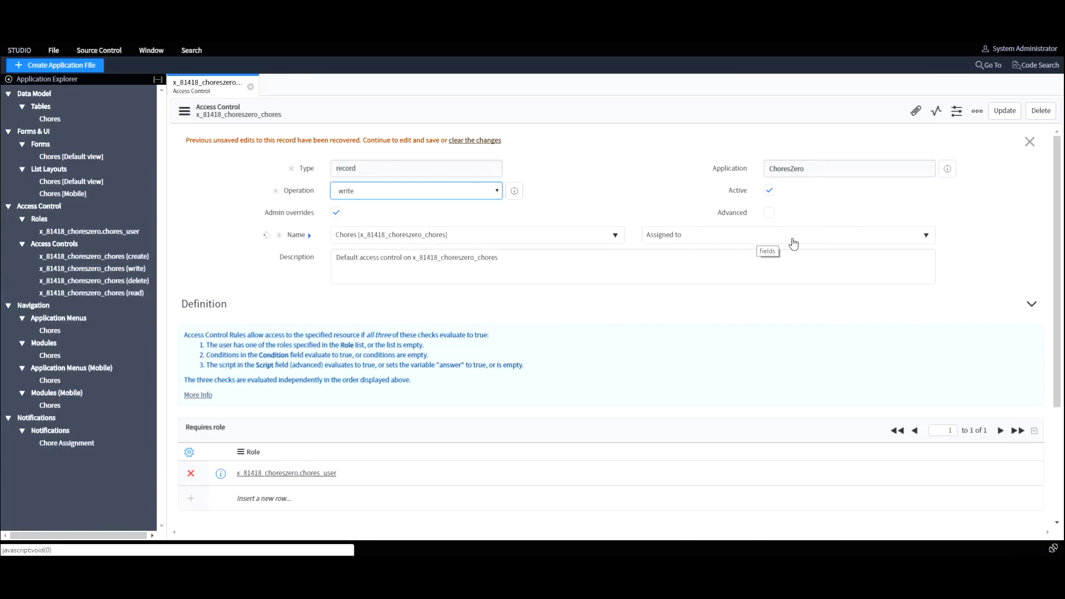
left_click(795, 239)
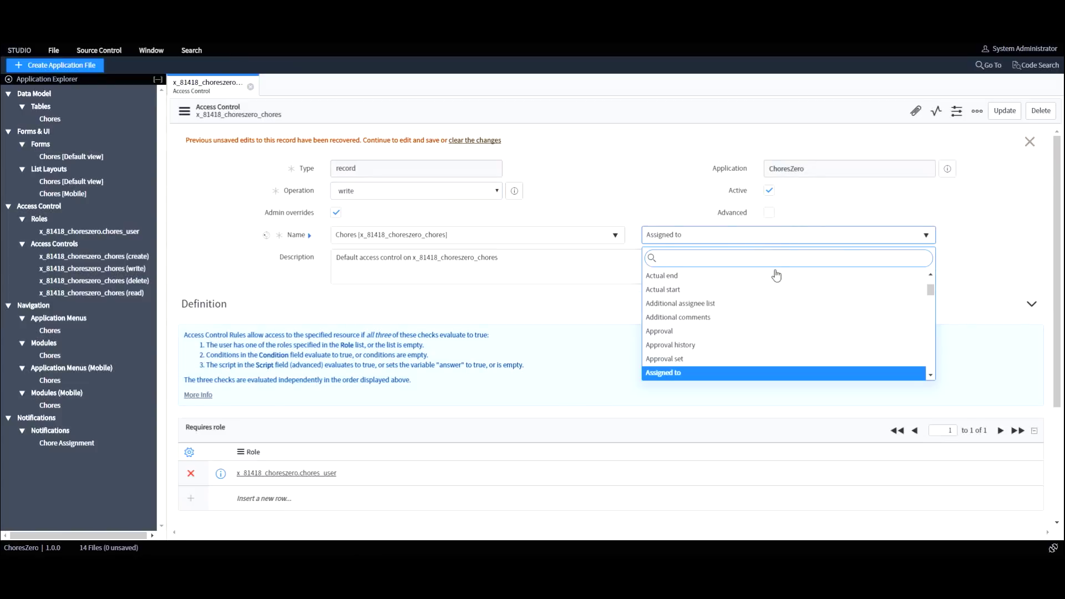
left_click(679, 377)
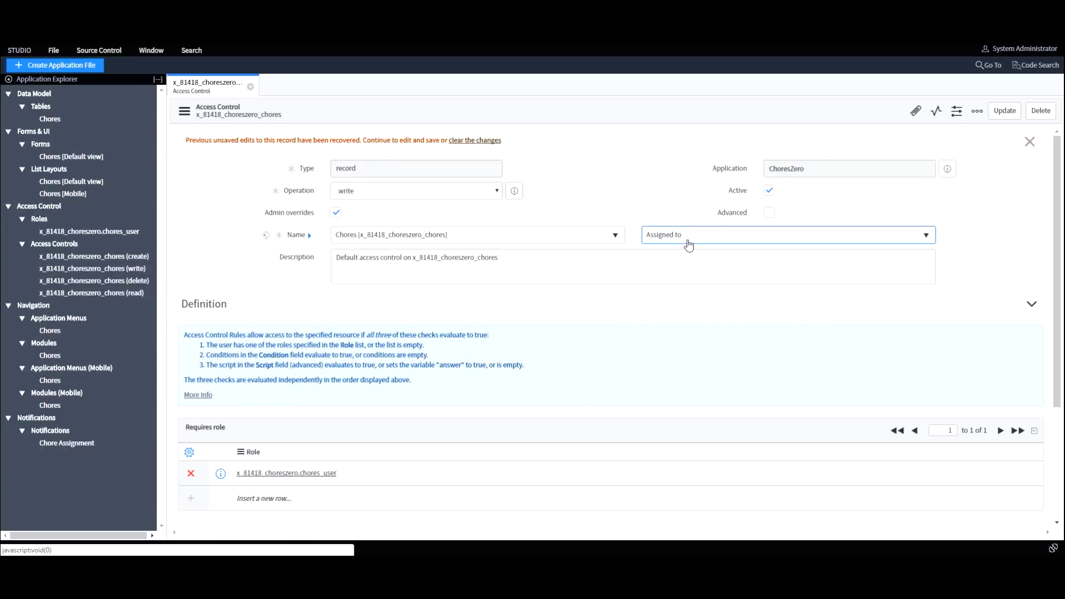
right_click(738, 111)
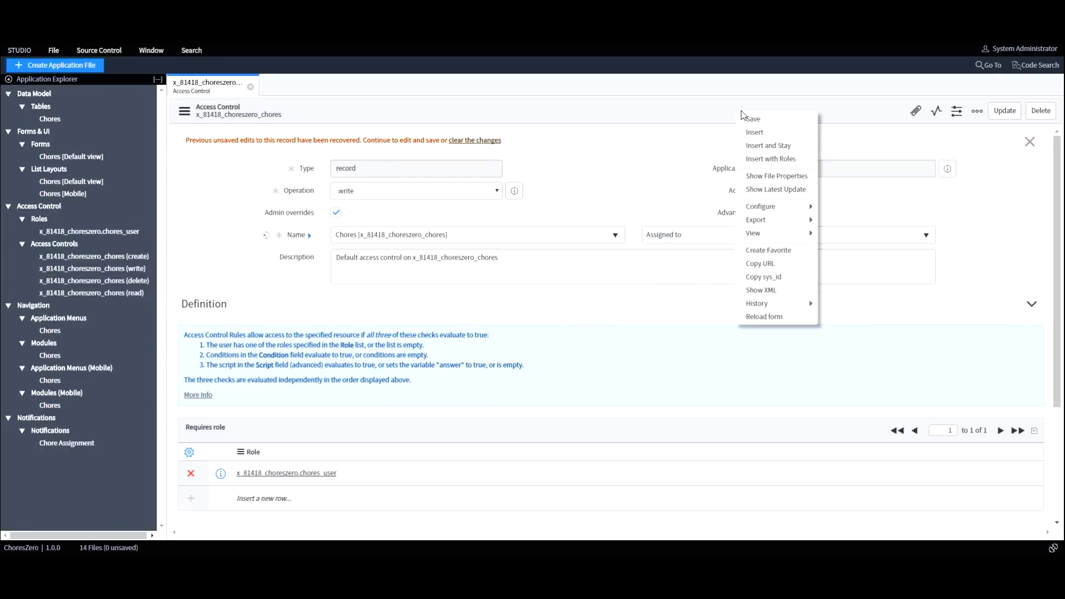
left_click(785, 160)
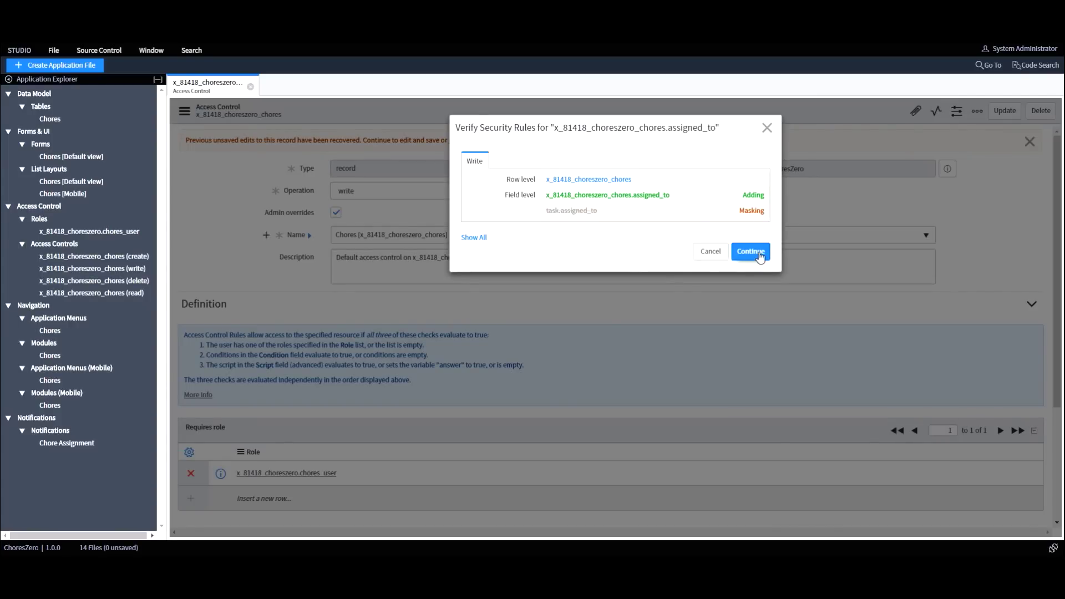
left_click(759, 254)
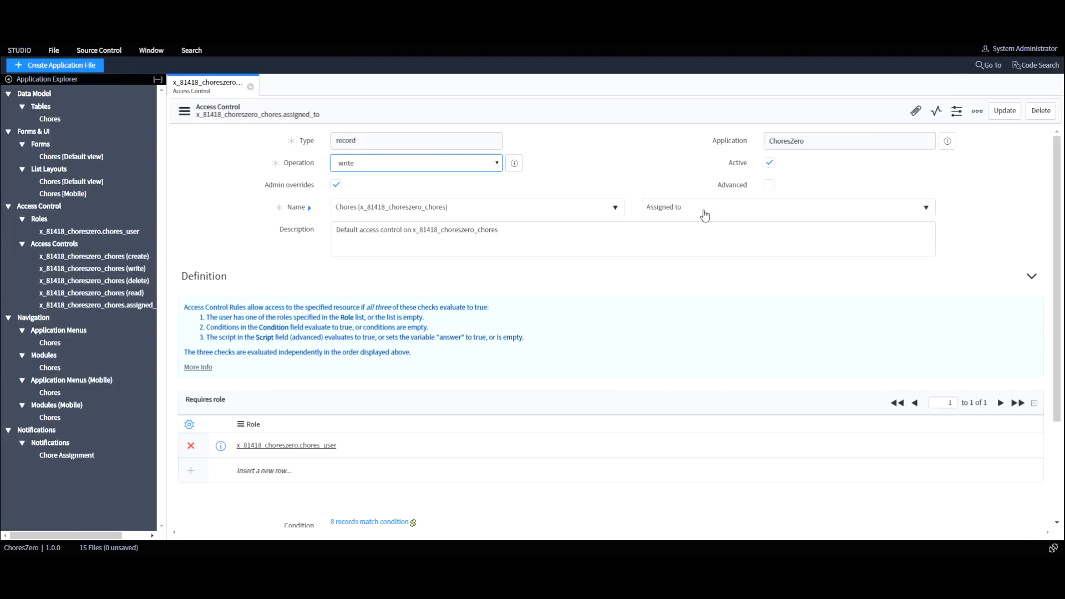
Step: Create another chores write ACL for the Work notes field via Insert with Roles
left_click(686, 210)
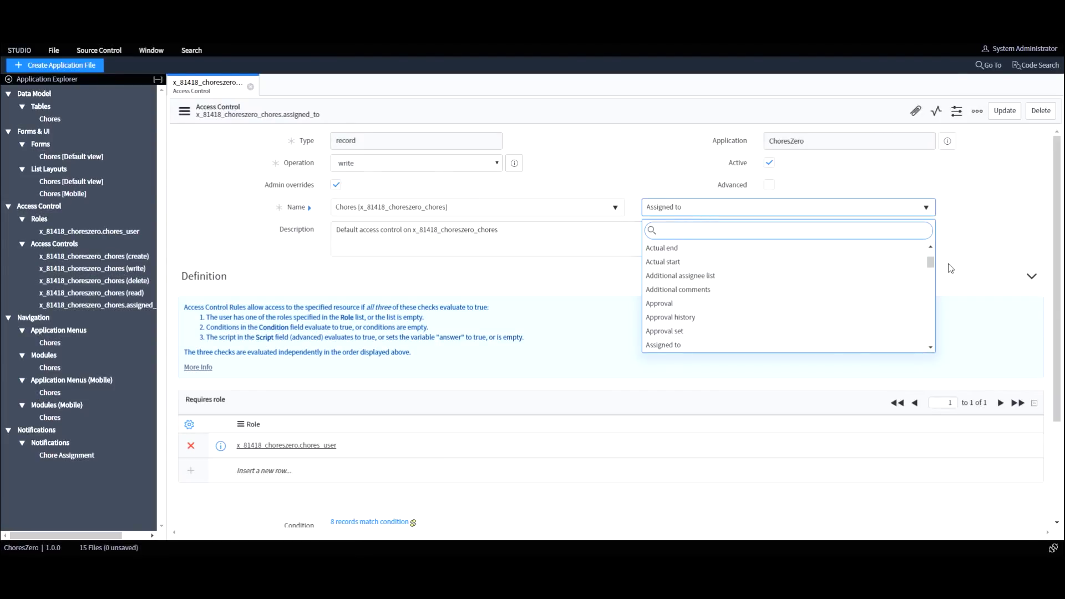
left_click_drag(931, 265, 931, 341)
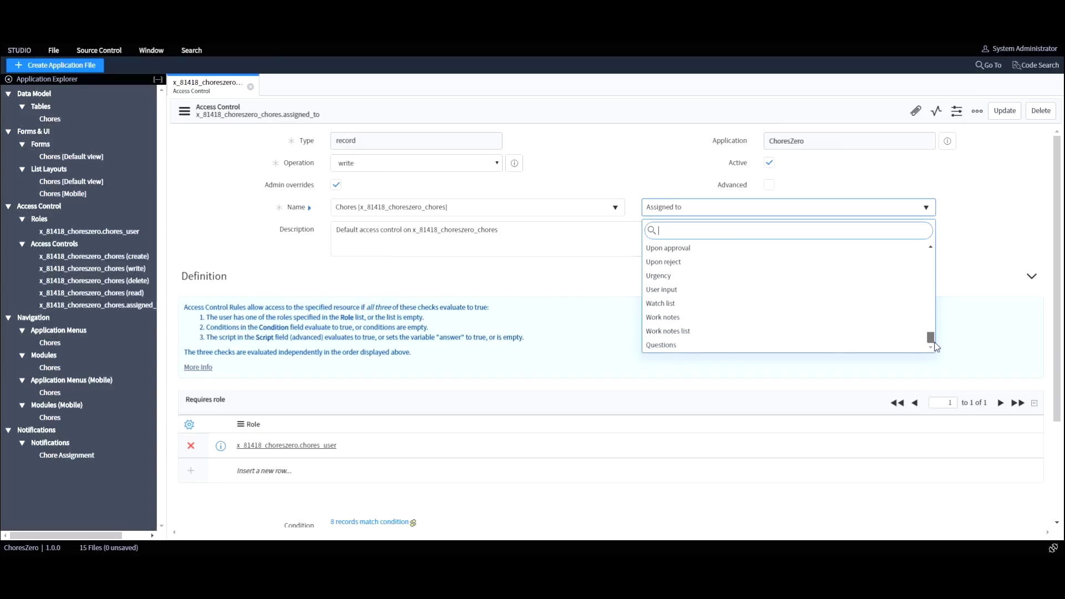
left_click(763, 327)
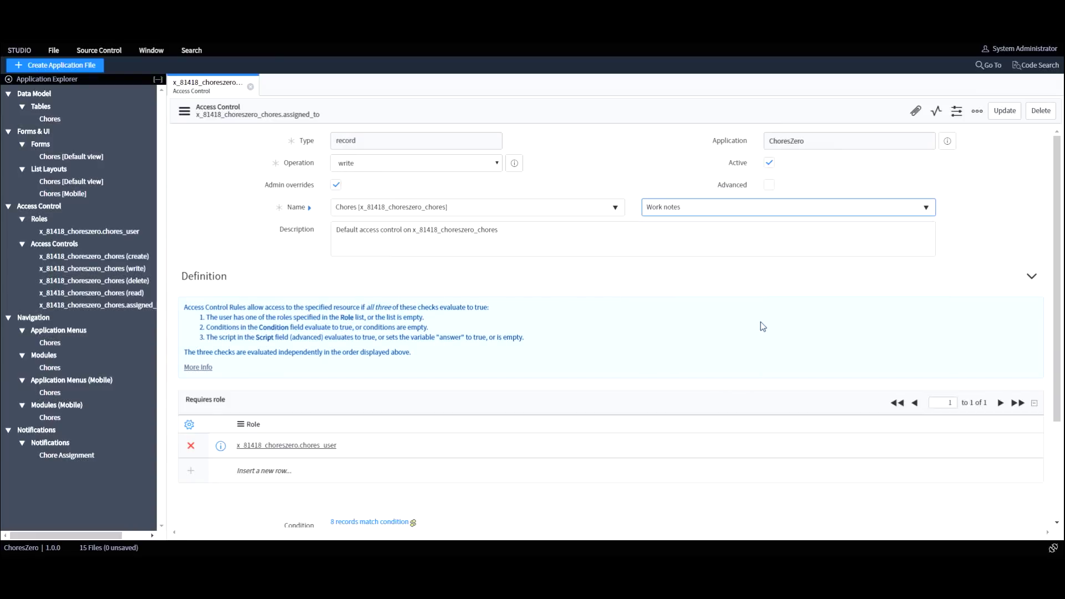
right_click(690, 114)
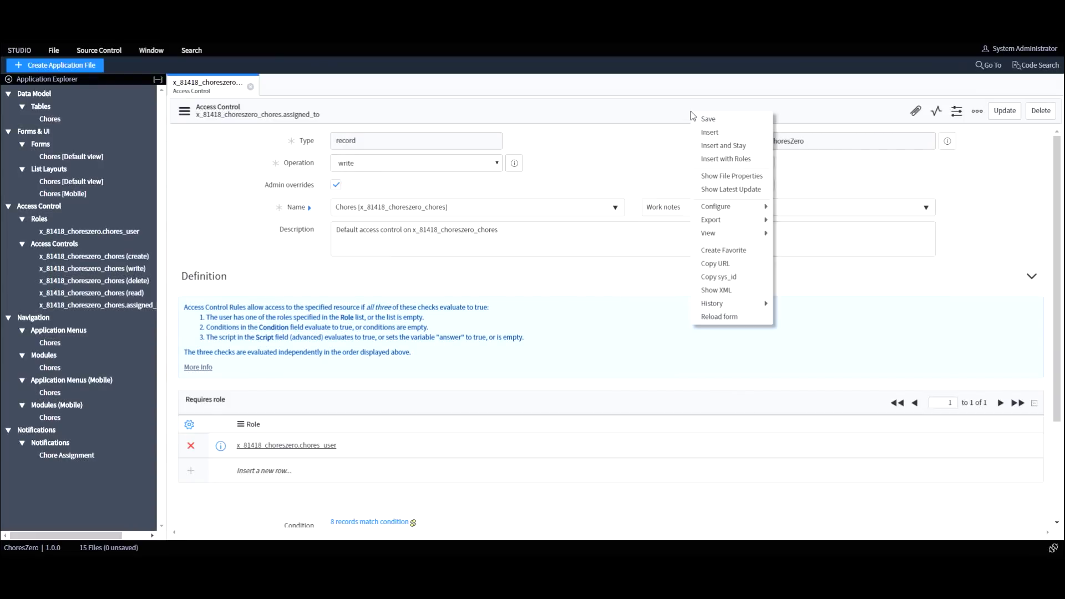
left_click(731, 159)
left_click(753, 252)
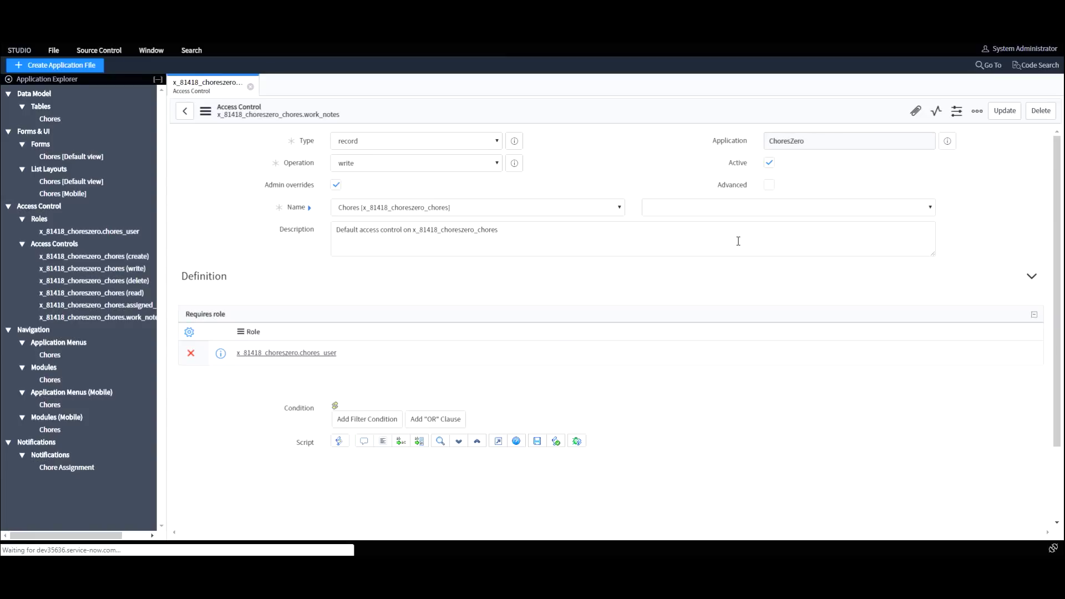
Step: Create a chores_user write ACL for the Chores State field via Insert with Roles
left_click(927, 210)
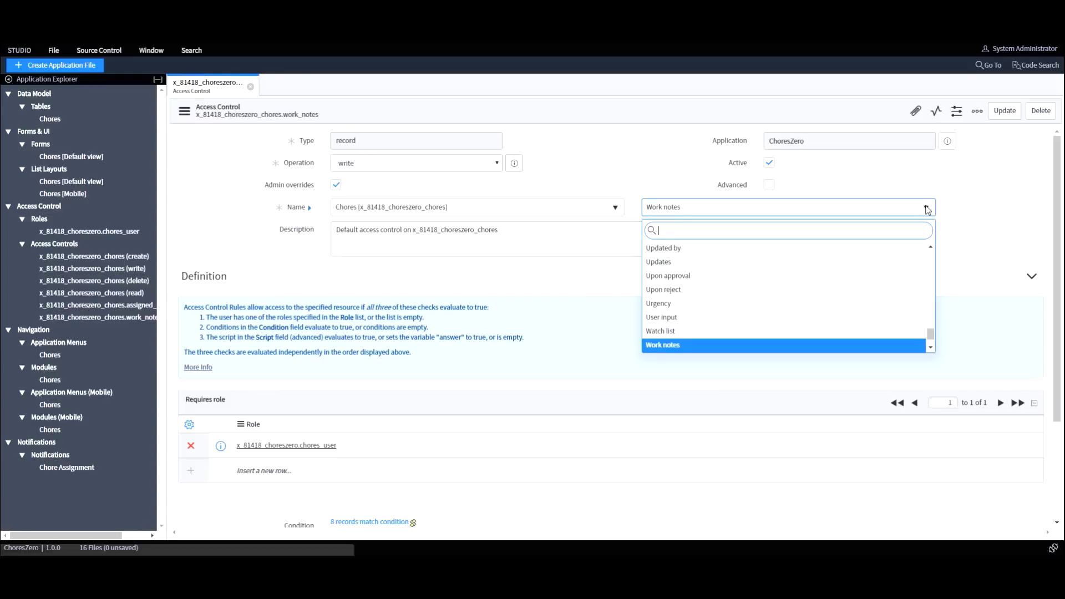
scroll(920, 317, "up", 5)
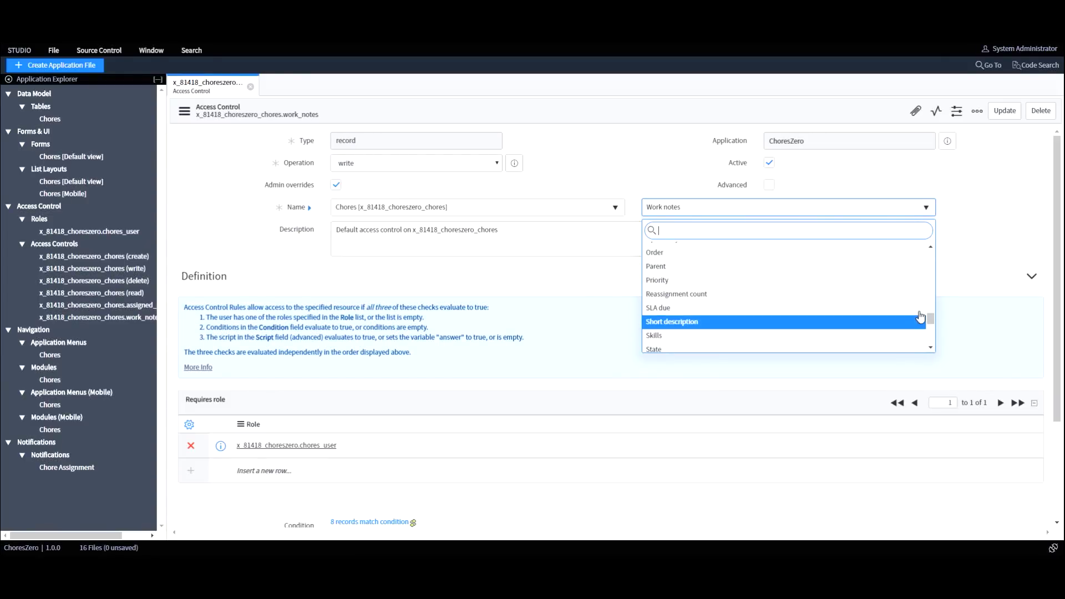
scroll(921, 317, "up", 8)
scroll(890, 293, "up", 5)
scroll(888, 290, "down", 8)
scroll(887, 287, "down", 5)
left_click(678, 312)
right_click(701, 108)
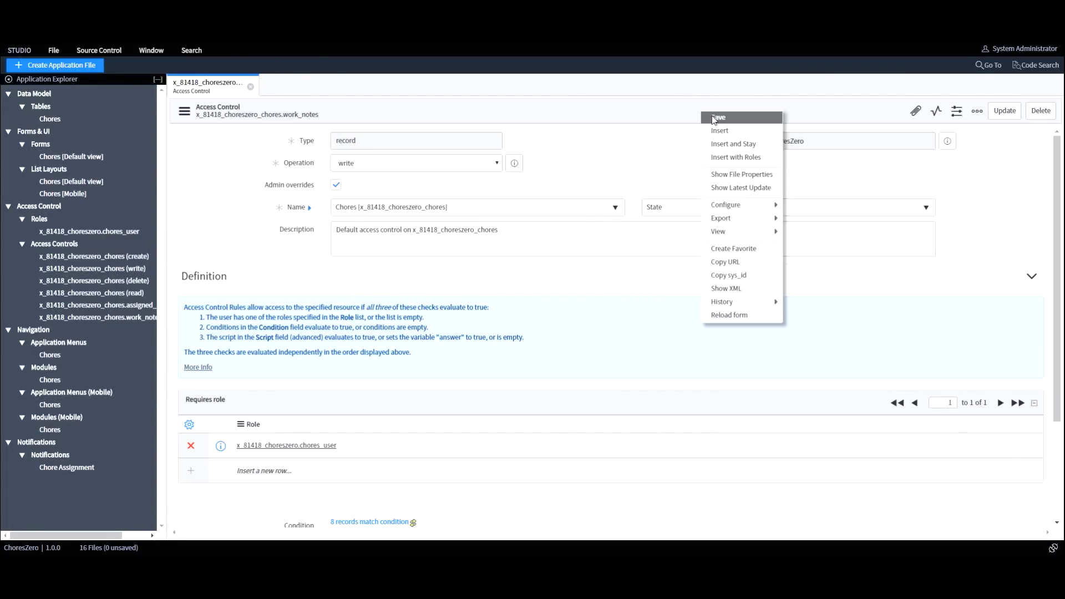
left_click(735, 158)
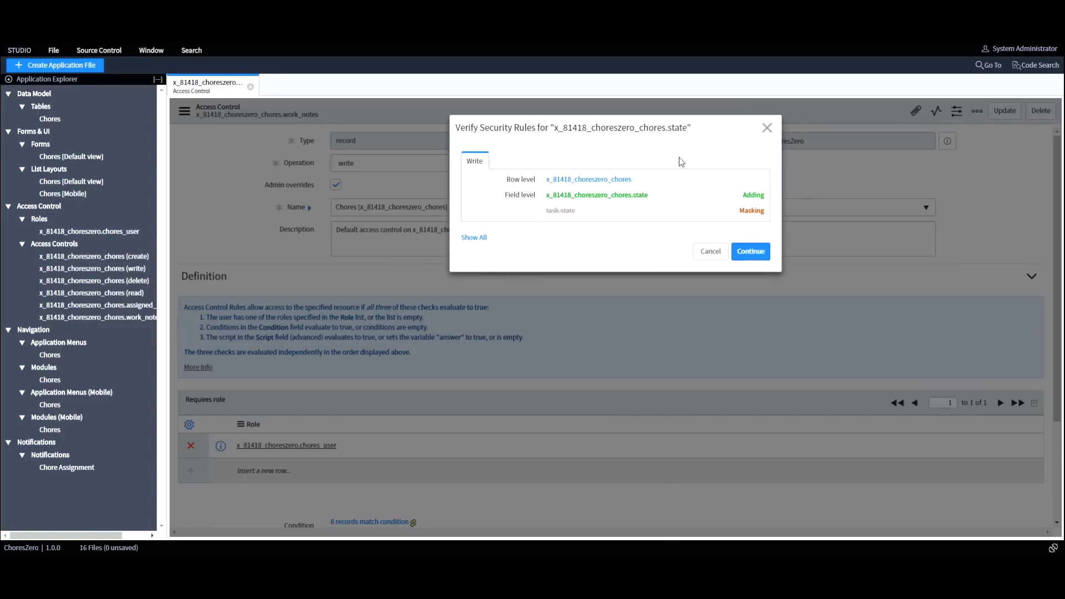
left_click(751, 260)
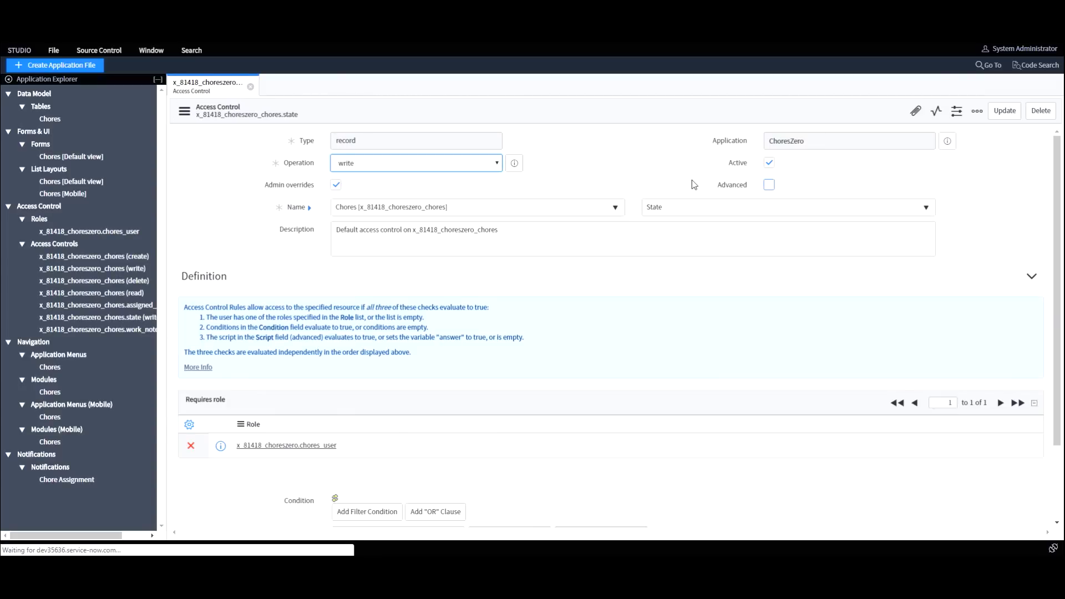
Step: Switch the field to Short description and insert it as another rule with roles
left_click(703, 207)
scroll(827, 285, "down", 3)
scroll(827, 286, "up", 3)
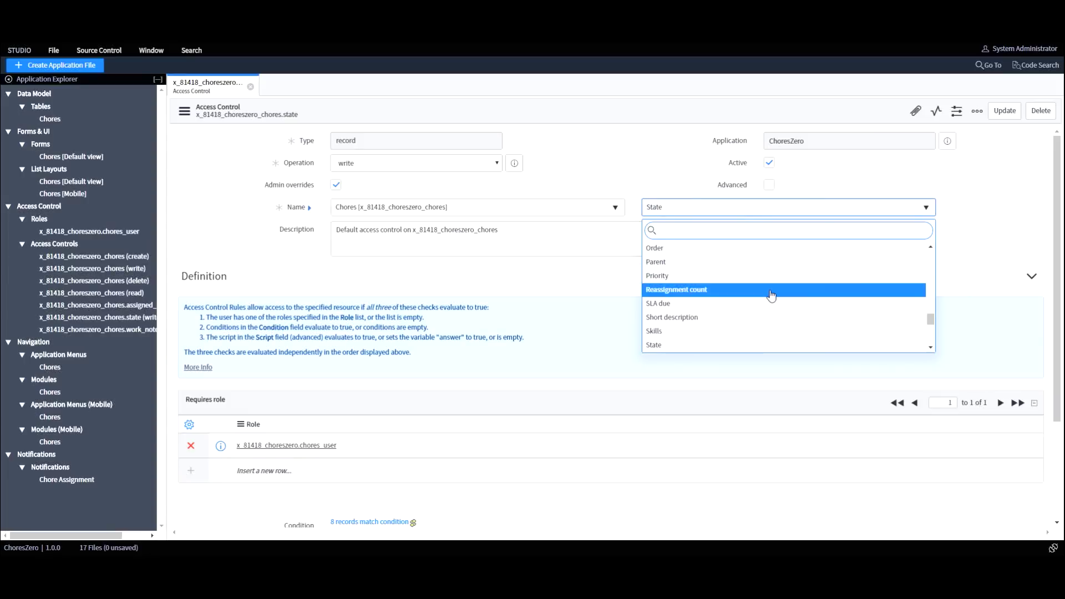
left_click(696, 318)
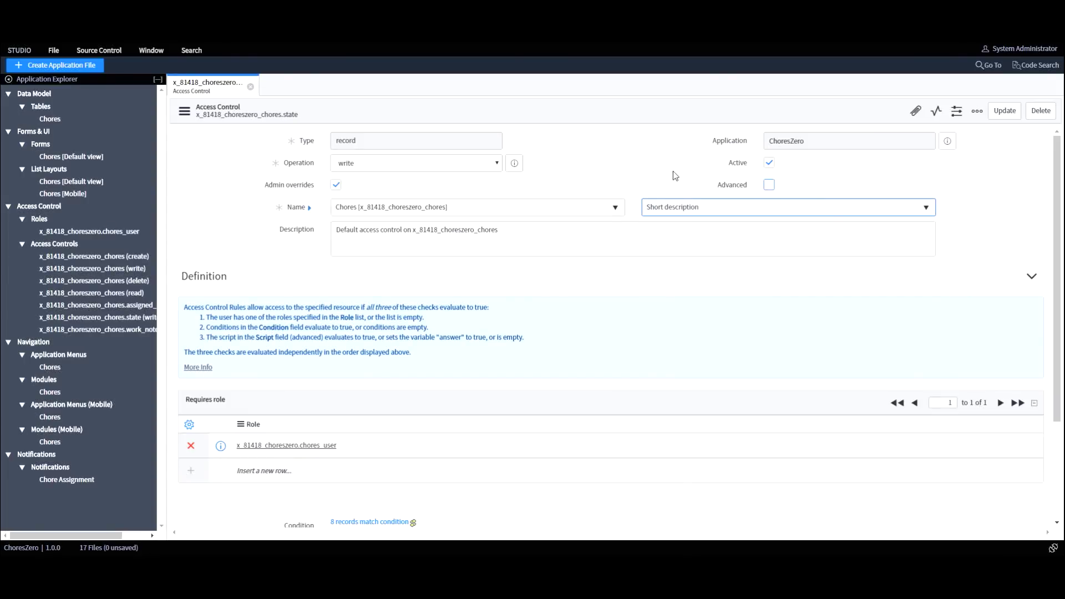
right_click(670, 110)
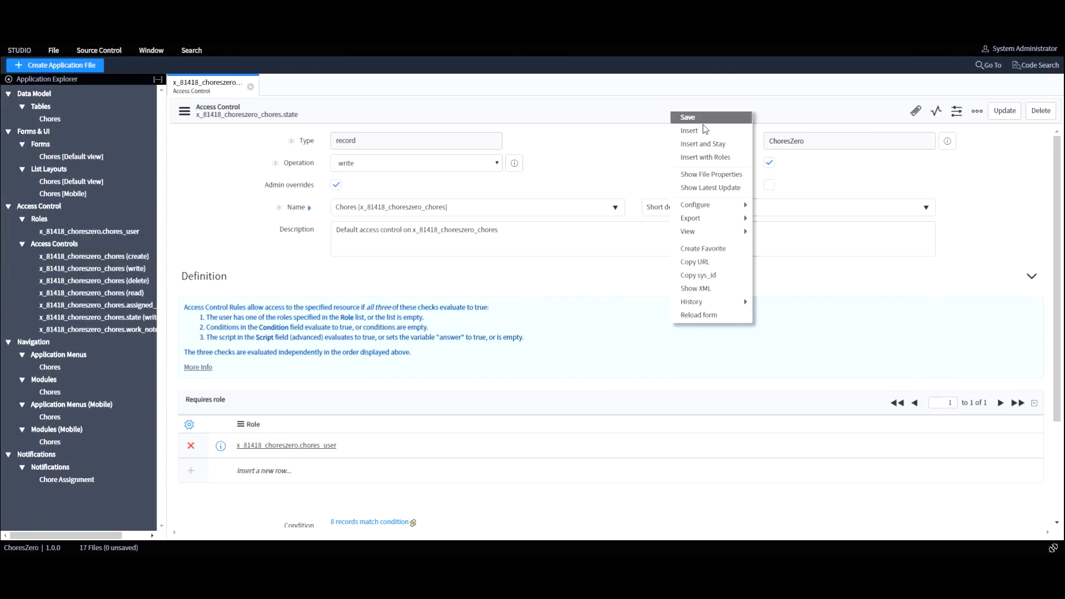
left_click(716, 161)
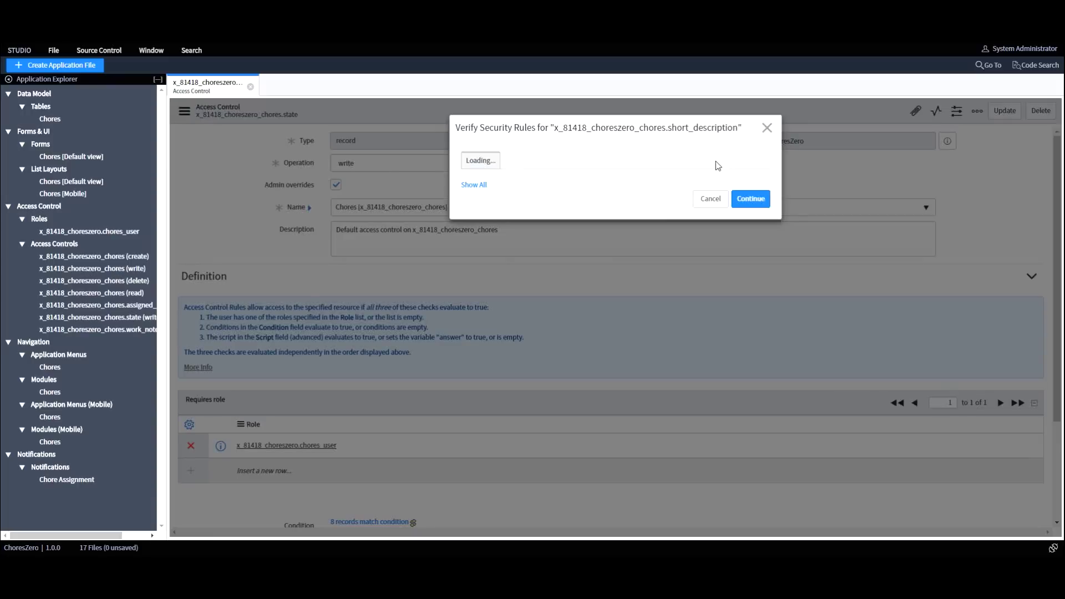
left_click(752, 256)
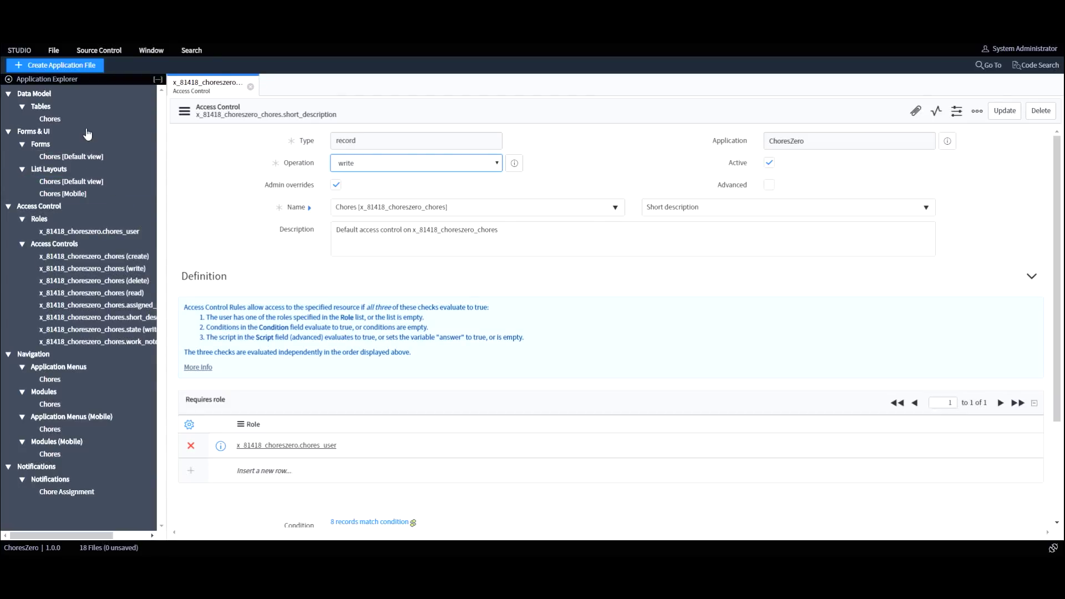
Step: Go from the Chores table's Assigned to column to its x_81418_choreszero_chores dictionary override
left_click(48, 121)
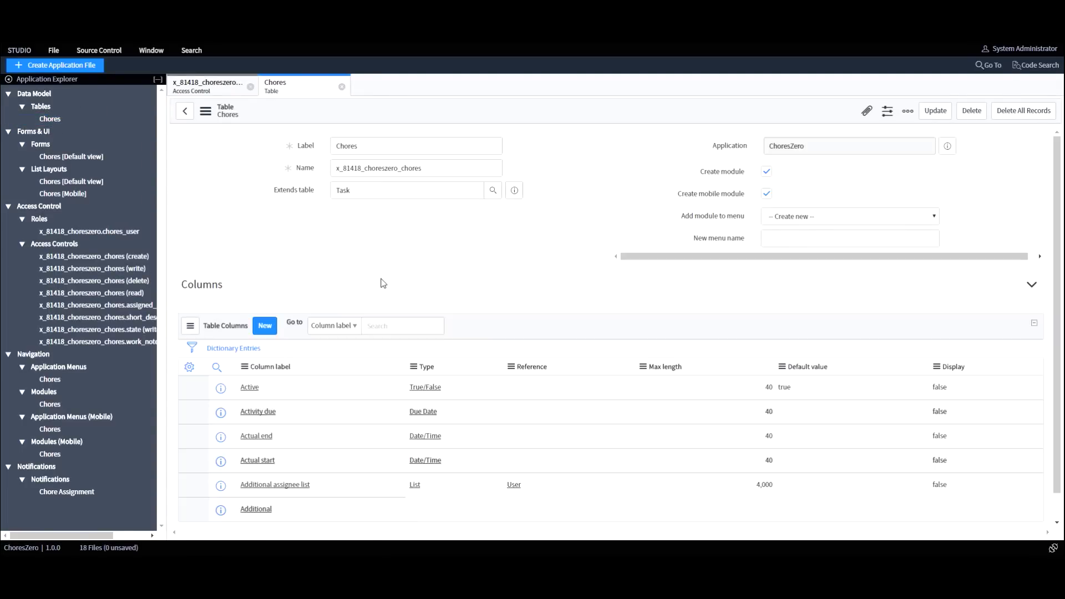
scroll(382, 282, "down", 3)
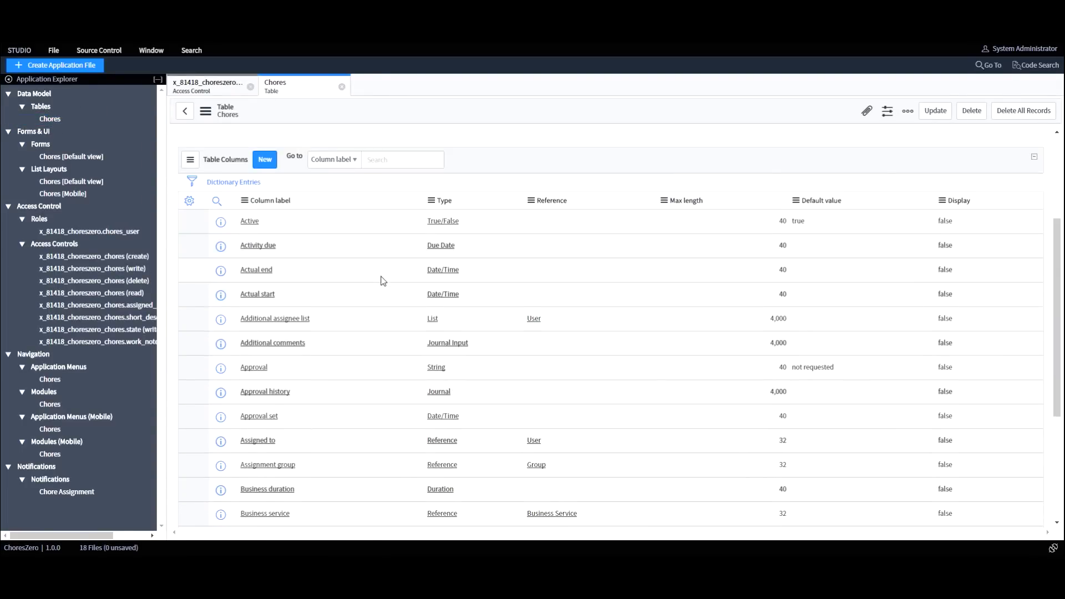
scroll(400, 332, "down", 1)
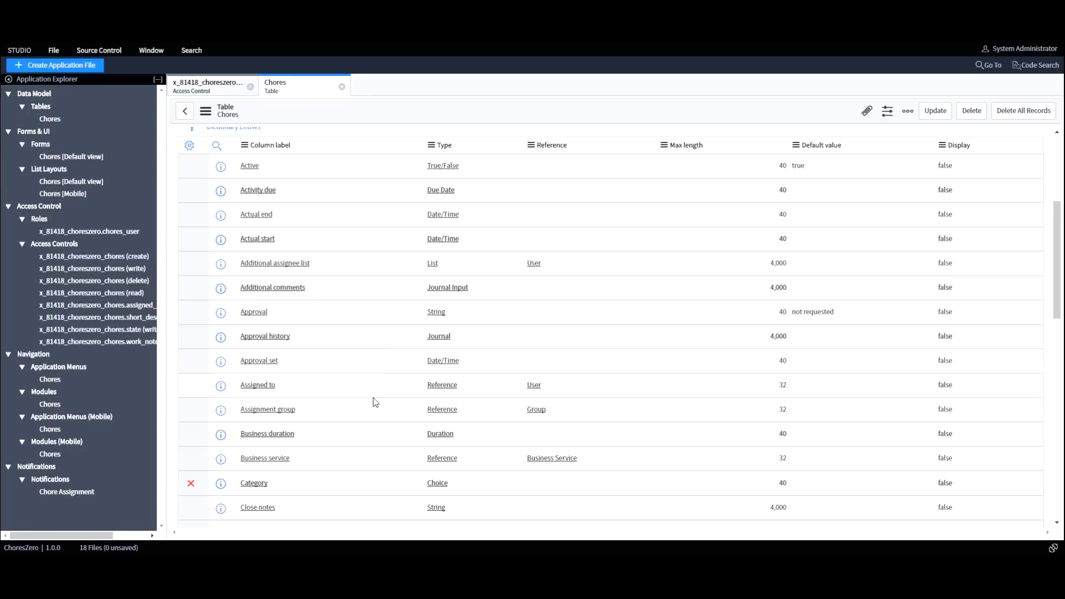
left_click(258, 389)
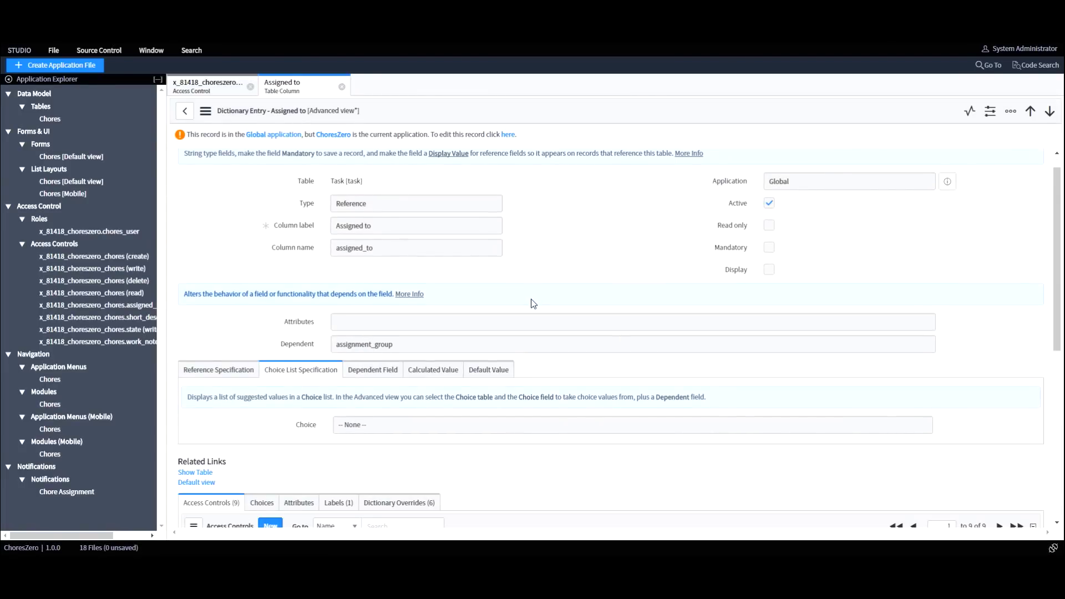
scroll(535, 311, "down", 3)
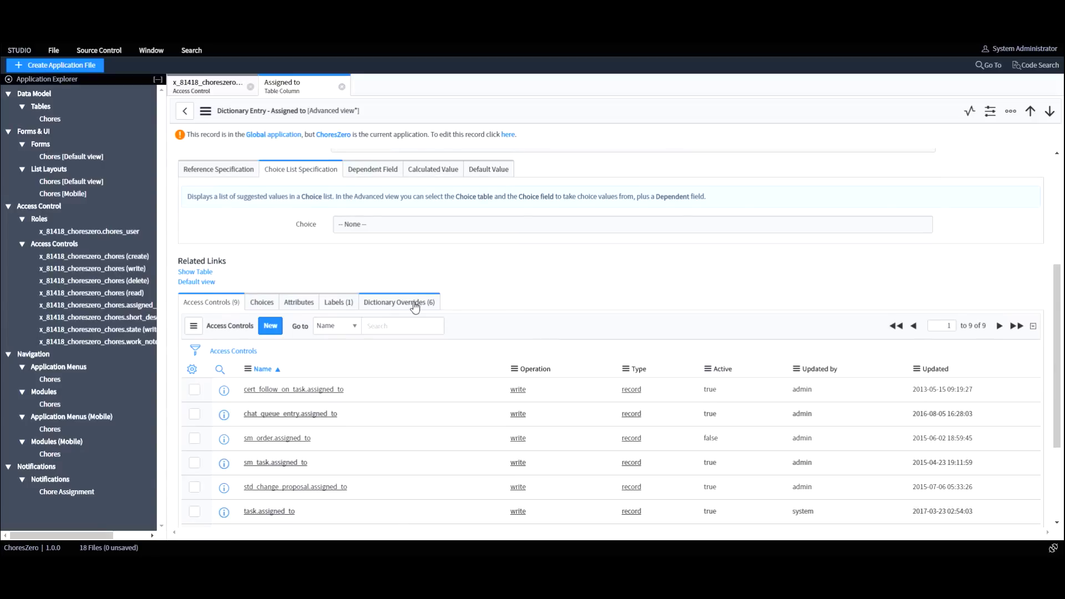
left_click(415, 304)
scroll(541, 303, "down", 3)
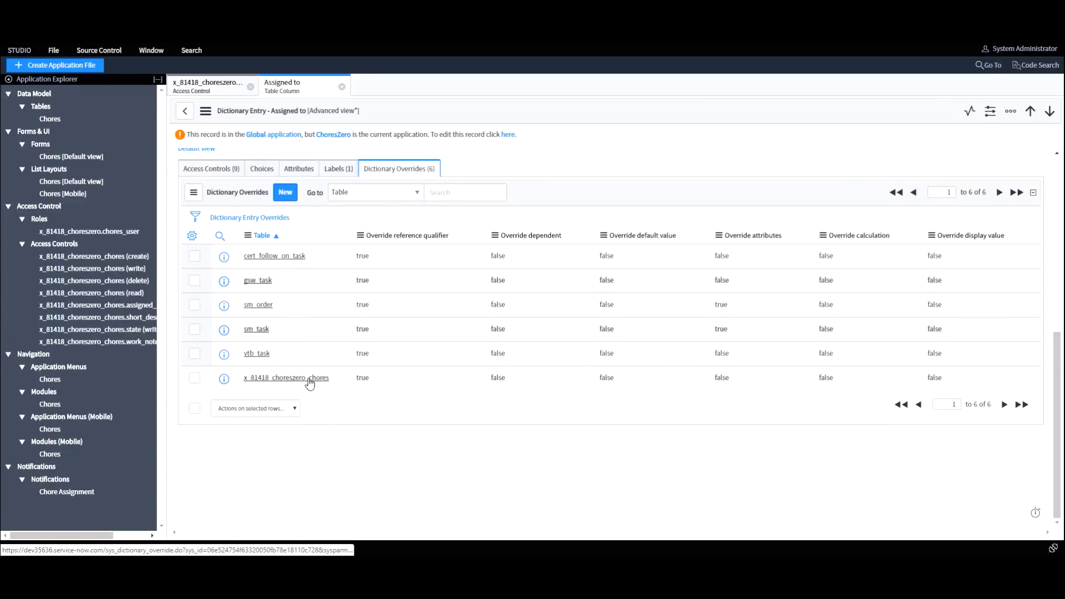
left_click(308, 379)
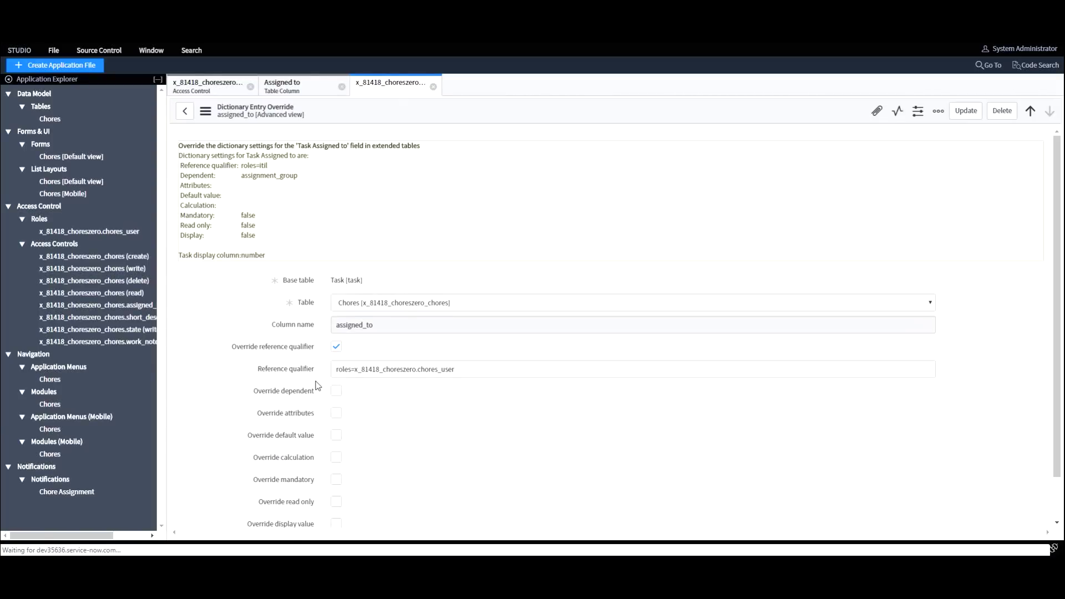
Step: Check Override mandatory and Mandatory, save the override, and close the override and Assigned to tabs
left_click(337, 480)
left_click(337, 502)
right_click(777, 112)
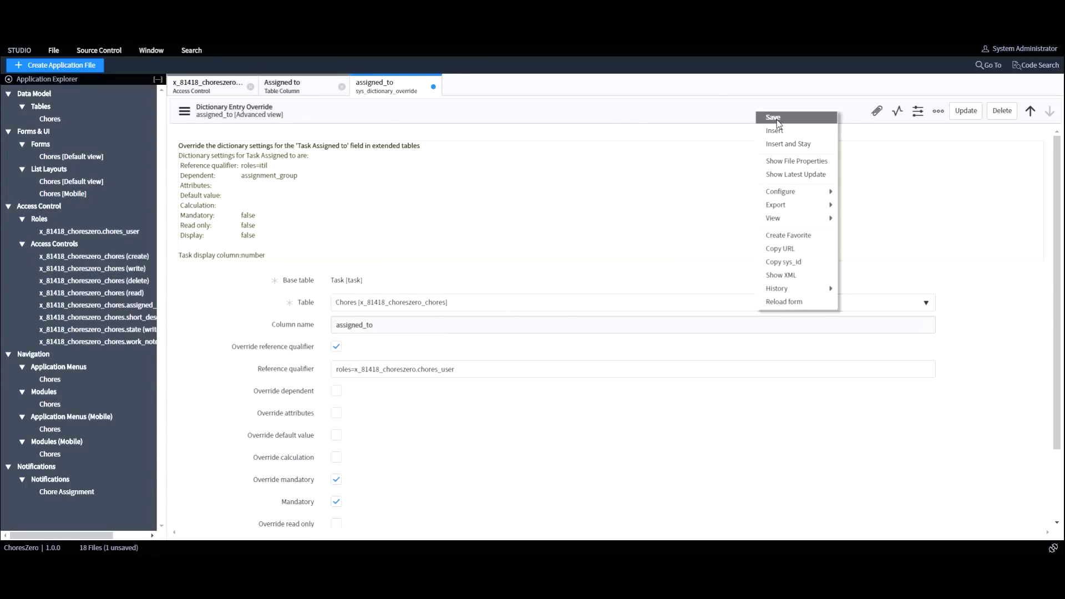
left_click(779, 118)
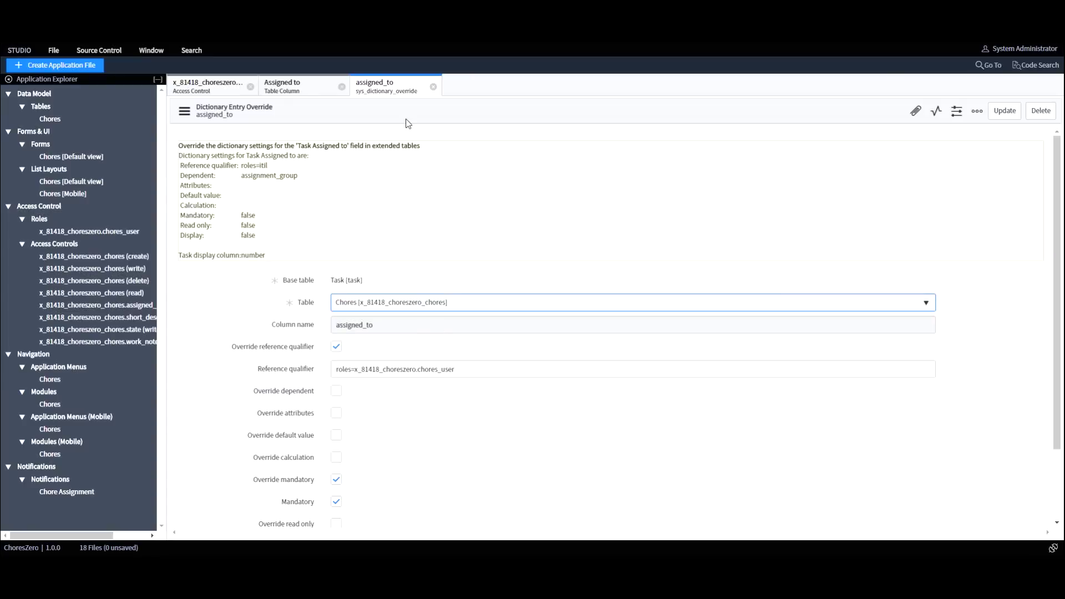
left_click(433, 87)
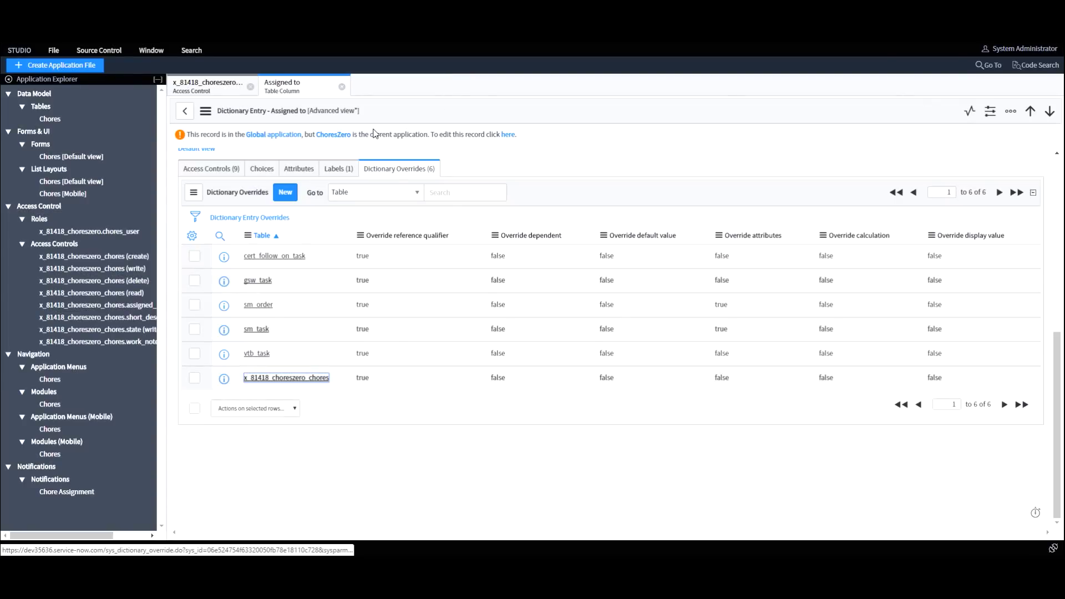
left_click(342, 86)
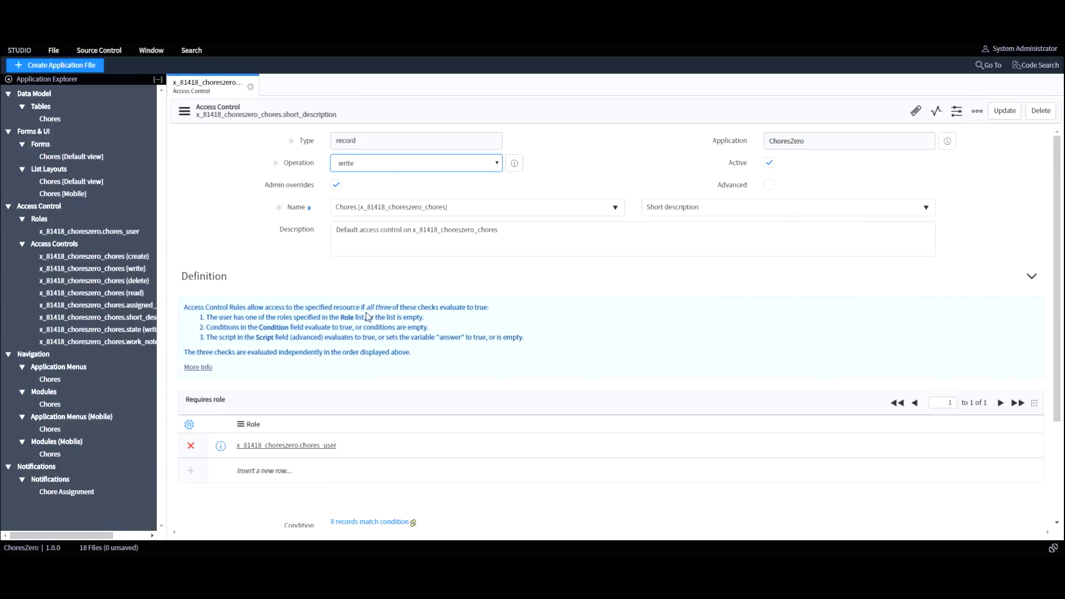
Step: Mark the Chores table's Category column as Mandatory and save the dictionary entry
left_click(58, 124)
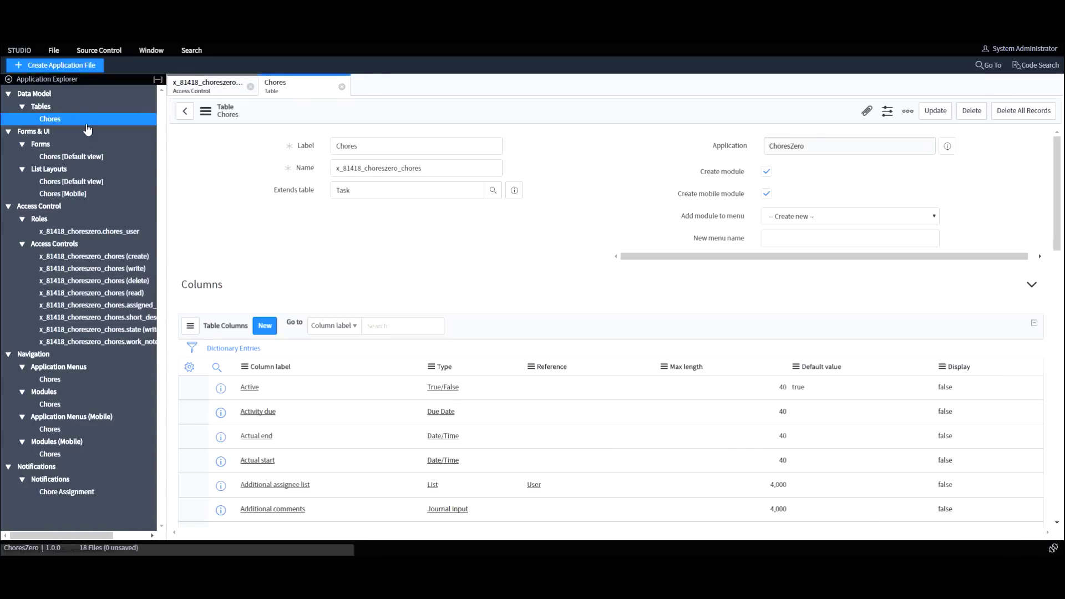
scroll(506, 365, "down", 3)
scroll(506, 365, "down", 1)
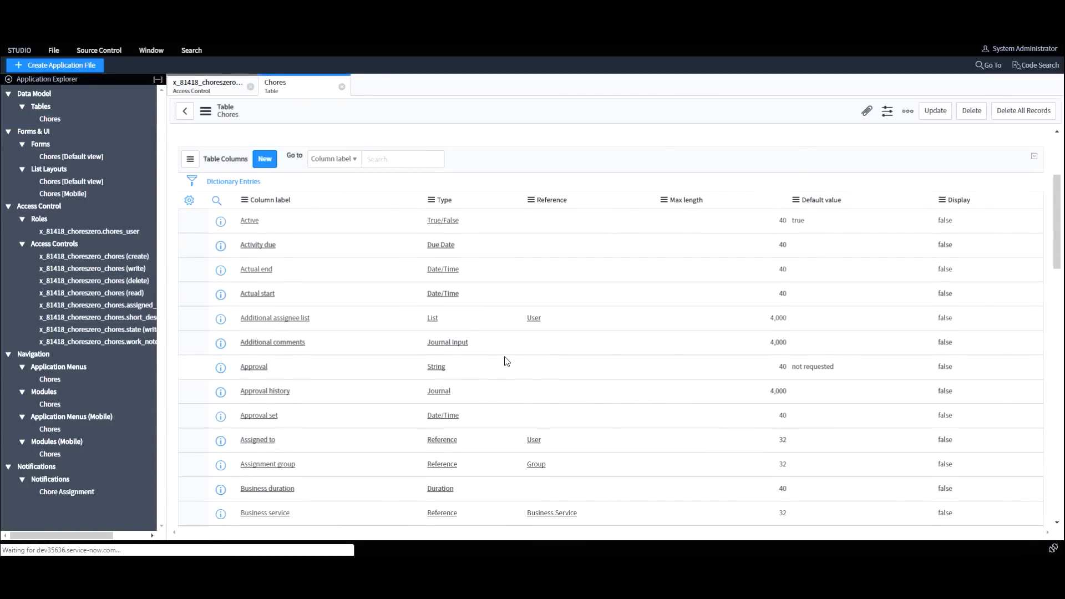
scroll(505, 361, "down", 2)
scroll(355, 459, "down", 3)
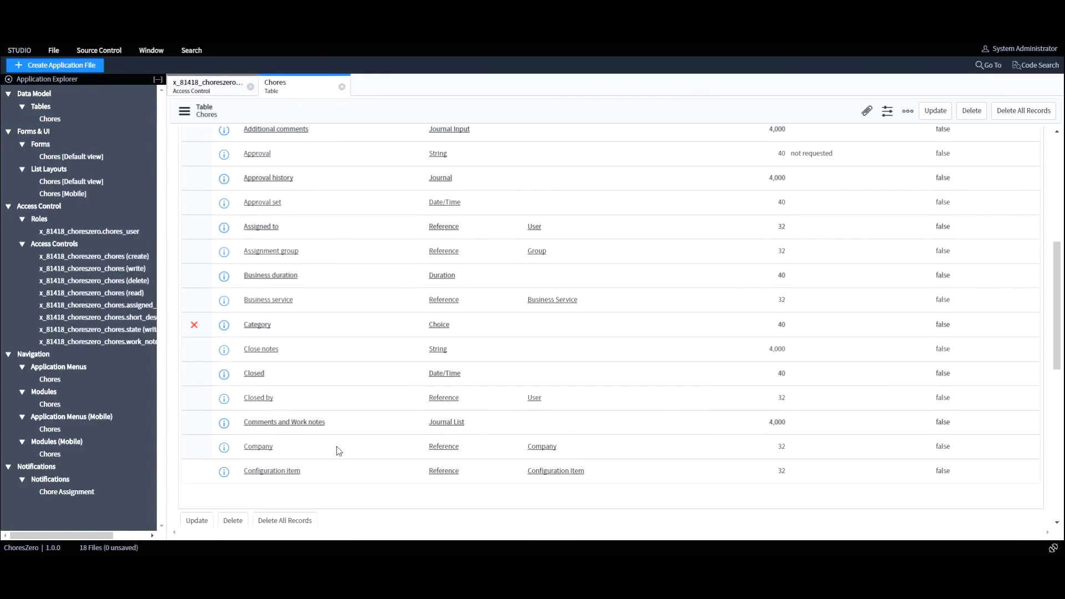
left_click(259, 326)
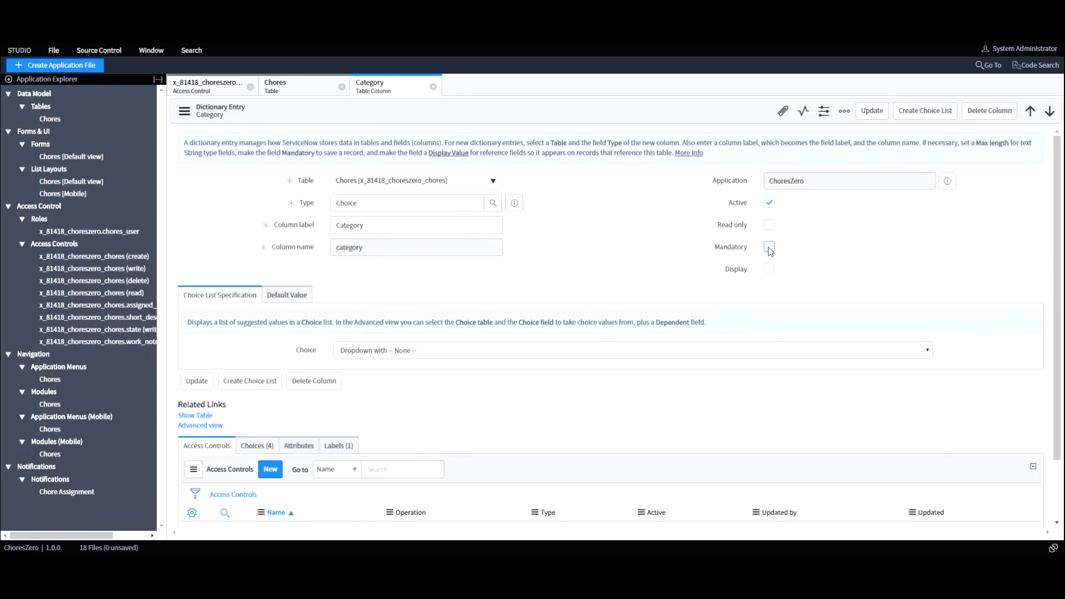
right_click(543, 116)
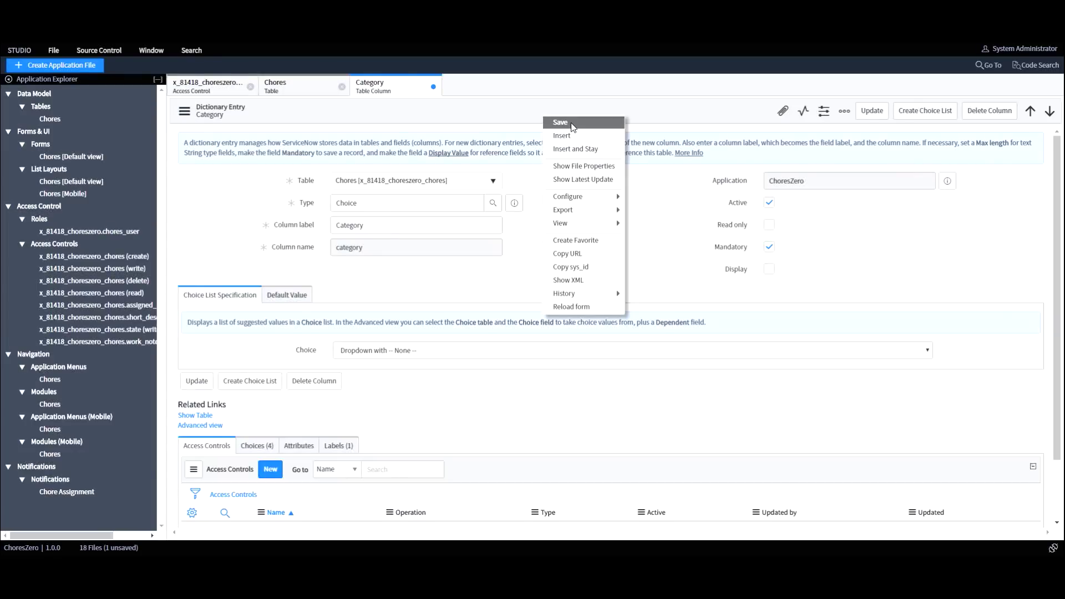
left_click(571, 123)
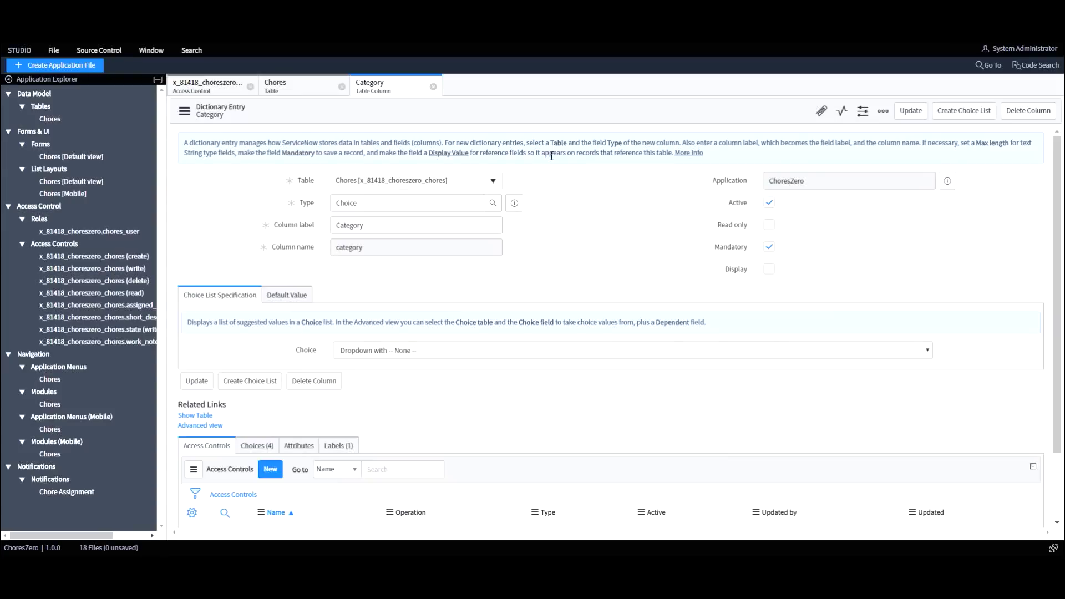
Step: Start a new application file and show the Notifications category's file types
left_click(59, 67)
scroll(377, 246, "down", 1)
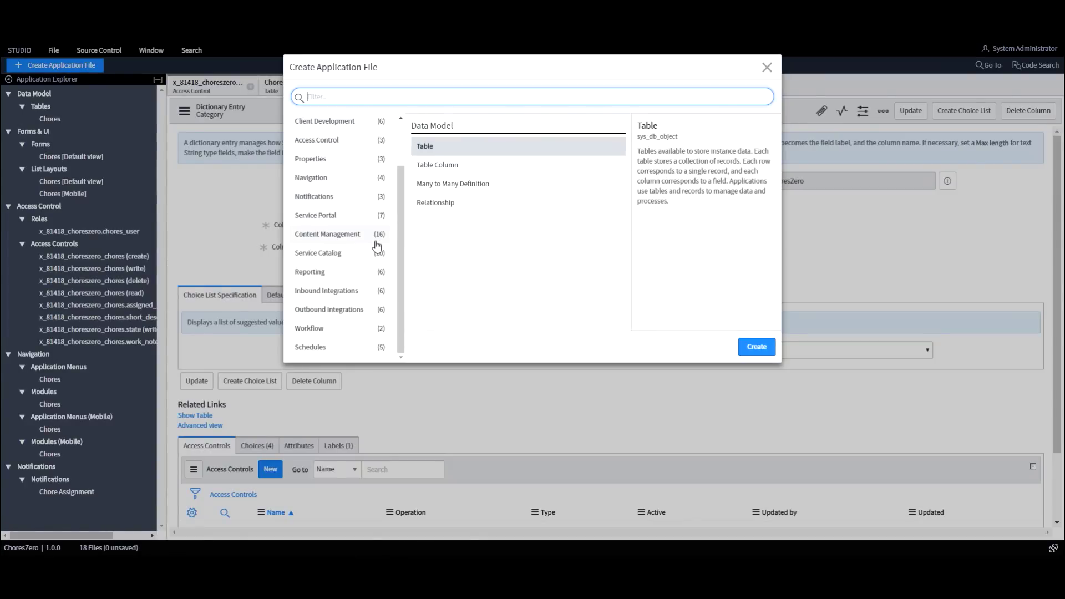
left_click(329, 197)
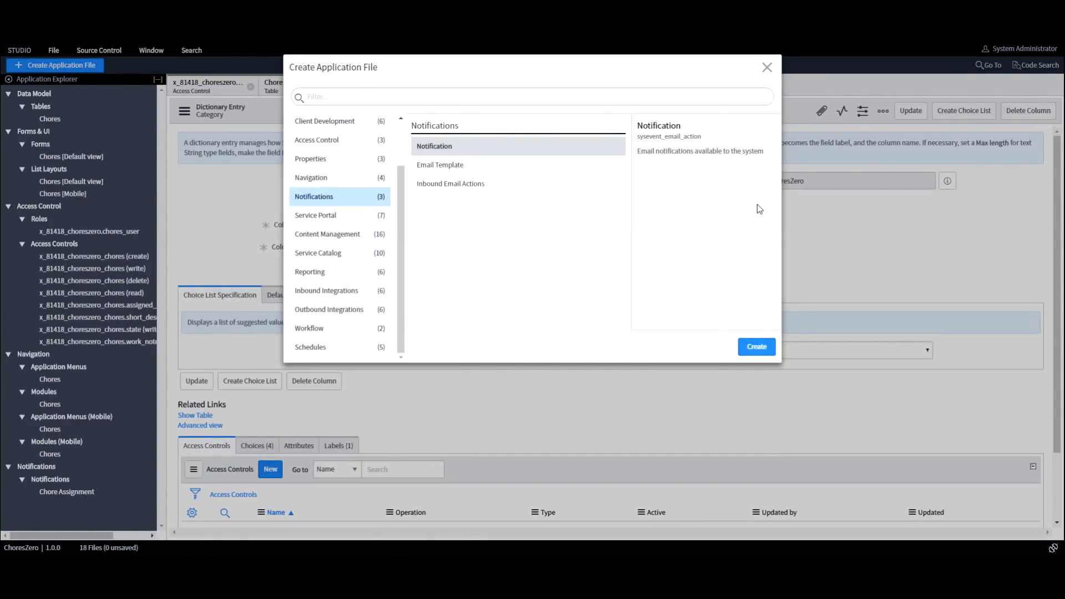
Step: Close the Create Application File dialog and move to the ServiceNow instance's navigator
left_click(769, 74)
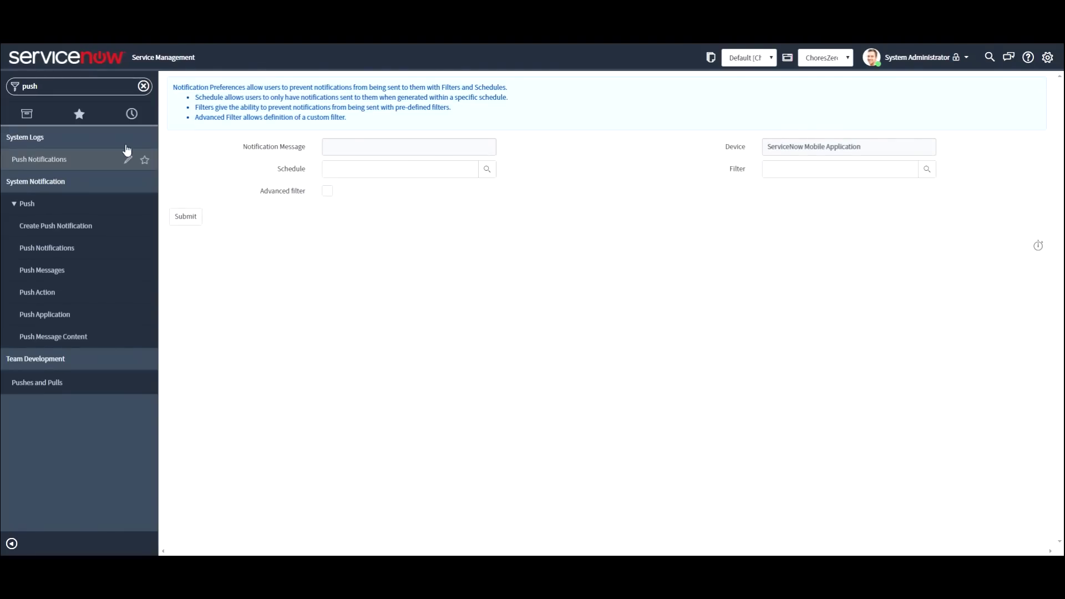
mouse_move(126, 188)
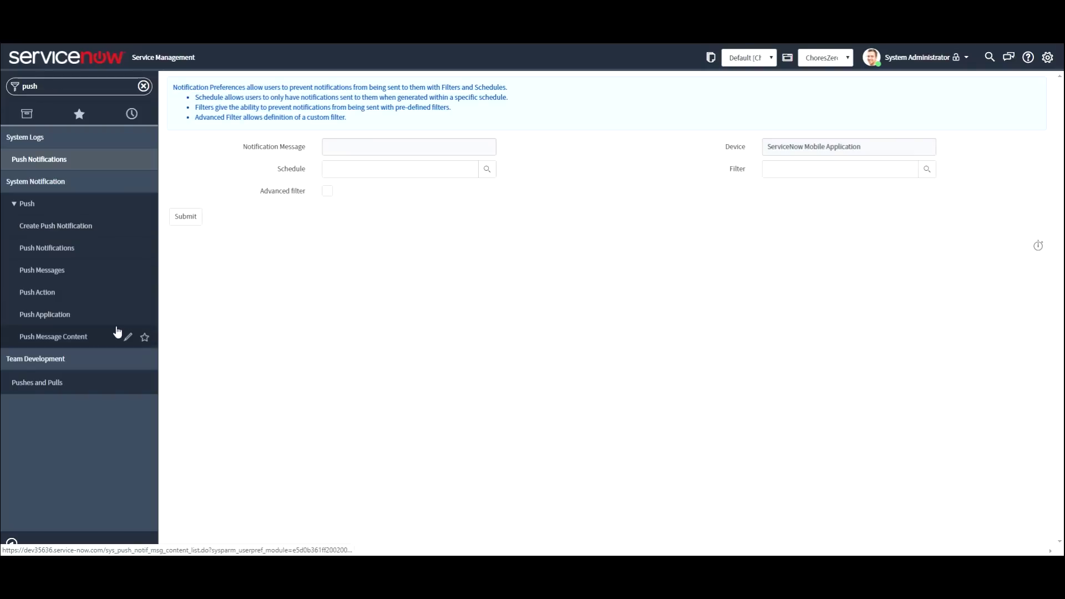
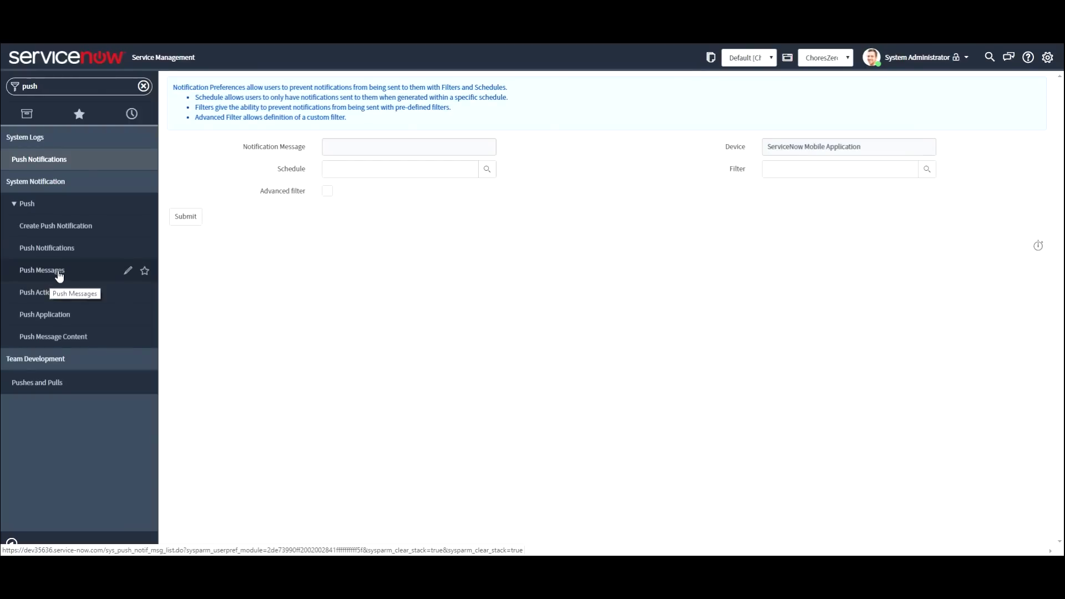
Step: Start a new push message named 'Chore Assignment' for the ServiceNow Mobile Application push app
left_click(58, 271)
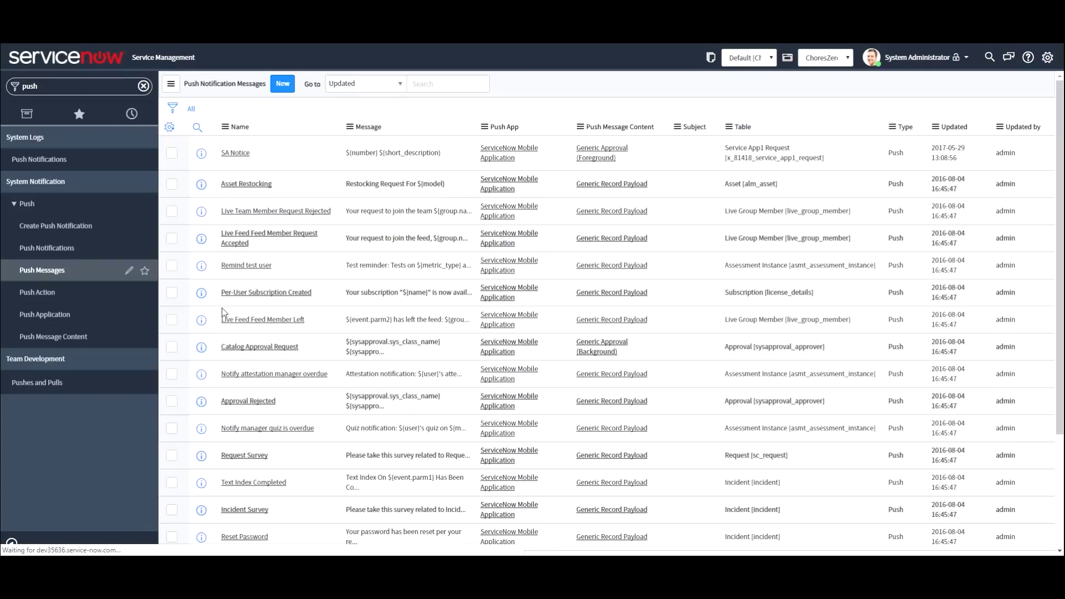
left_click(285, 85)
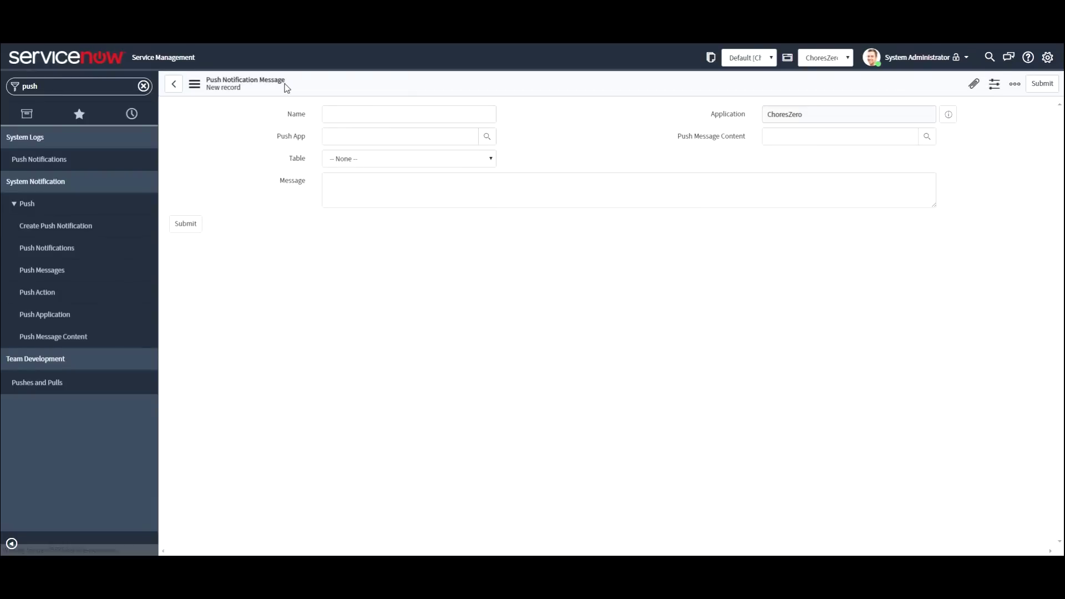
left_click(287, 113)
type("C")
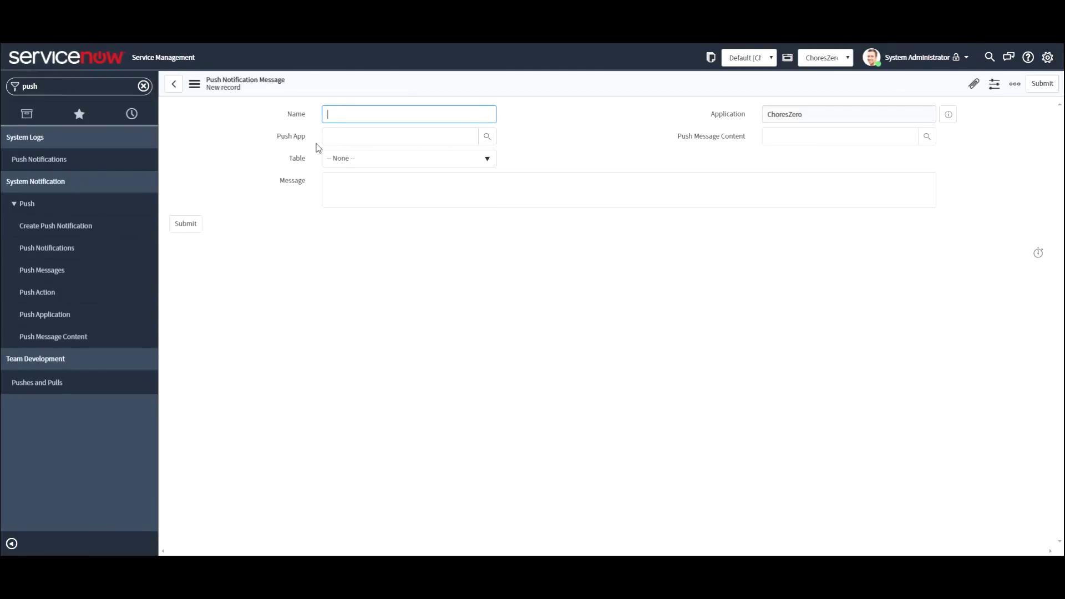
type("hore Assignment")
left_click(409, 134)
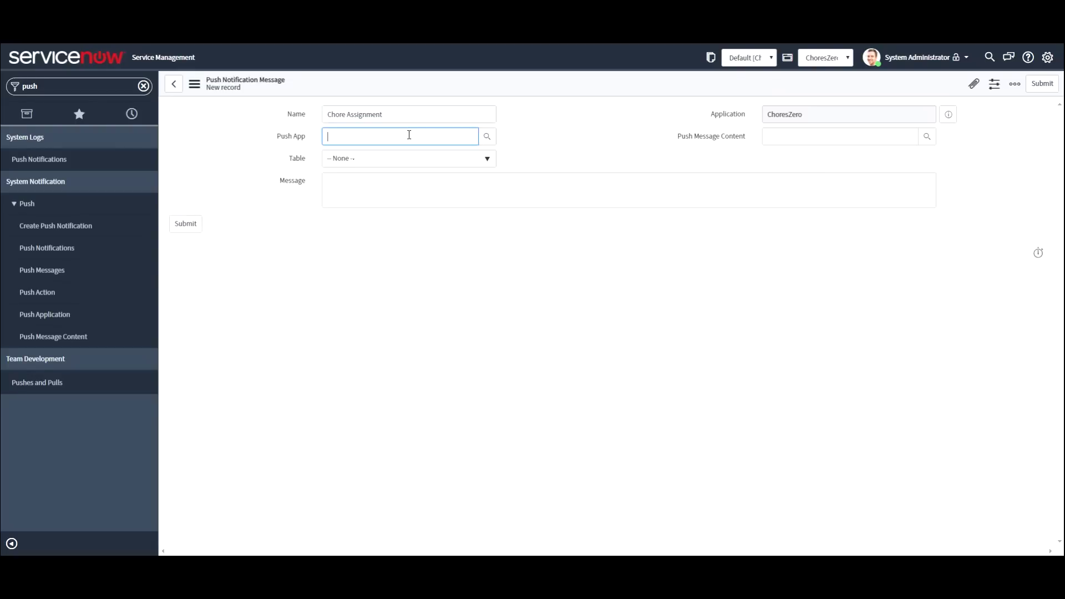
type("Ser")
left_click(487, 137)
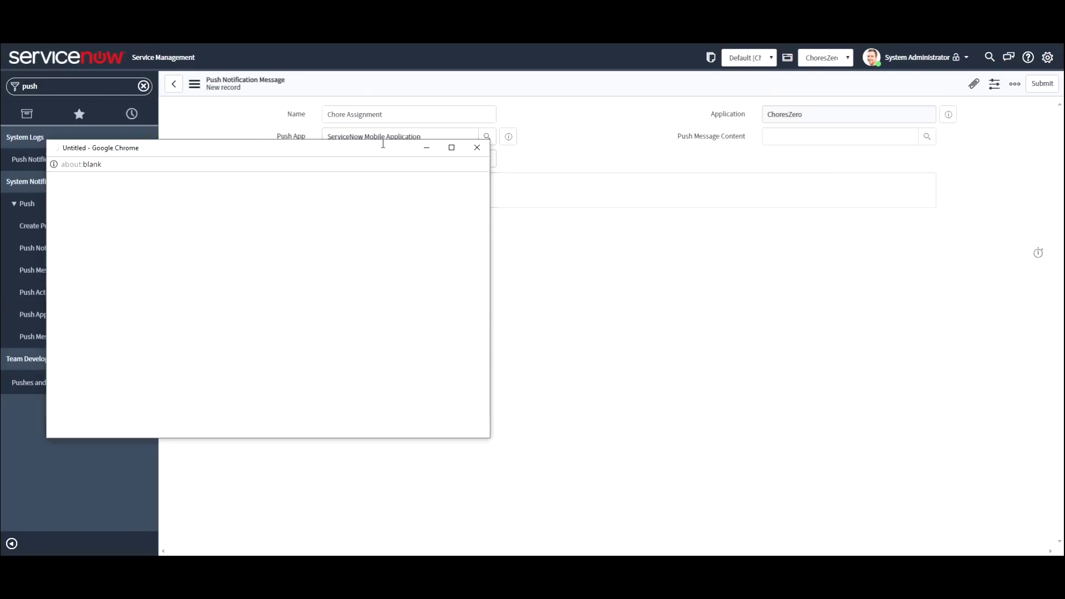
left_click(477, 148)
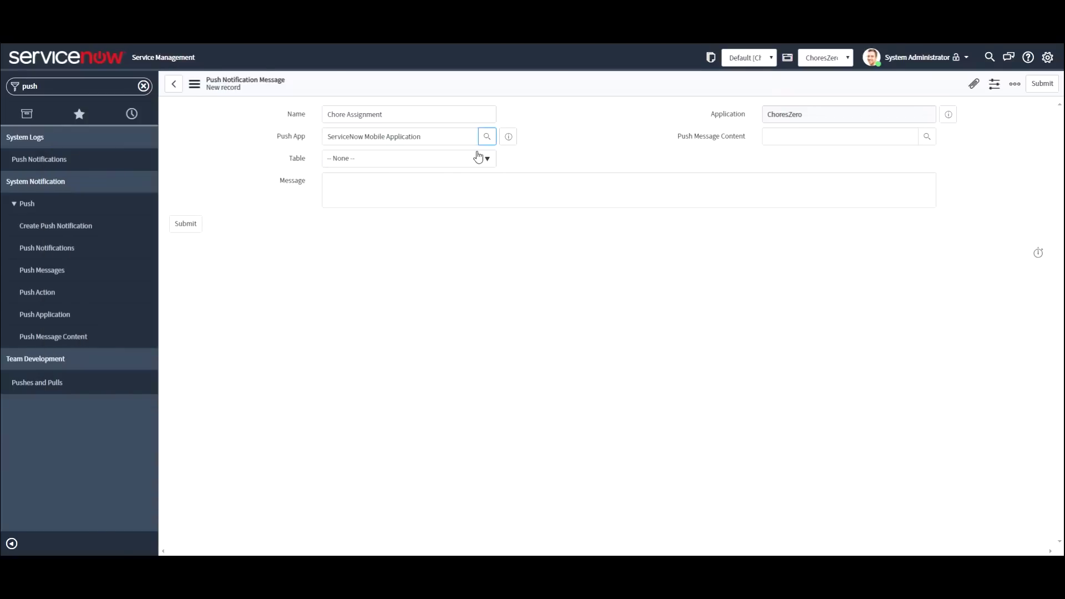
Step: Set the push message's table to Chores and its content to Generic Record Payload
left_click(394, 161)
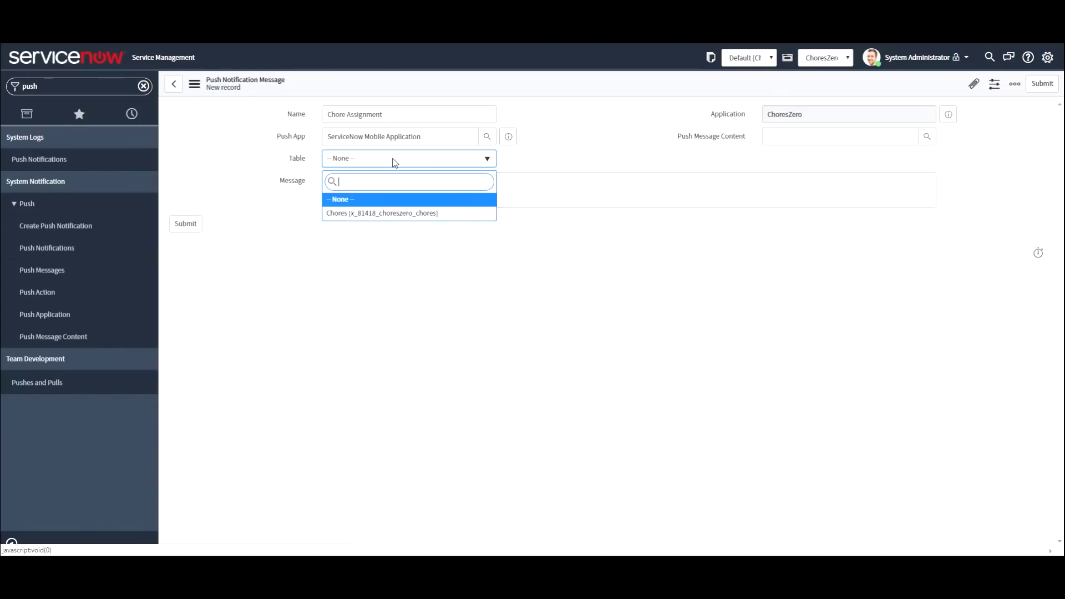
left_click(372, 216)
left_click(814, 136)
left_click(781, 139)
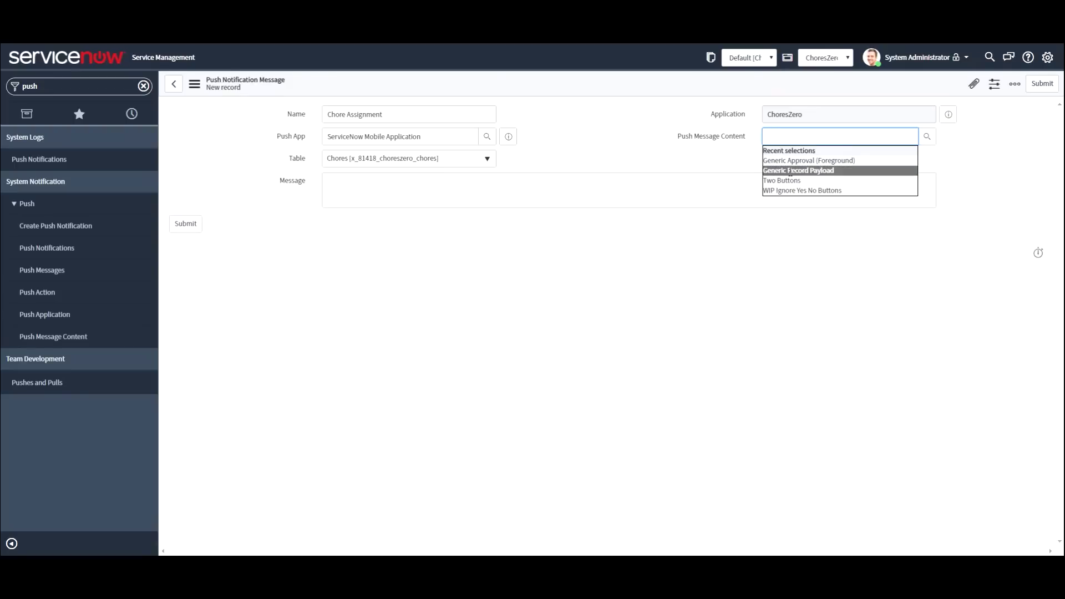
left_click(821, 170)
Step: Write the message 'Chore ${number} ${category} has been assigned to you.' and submit it
left_click(358, 186)
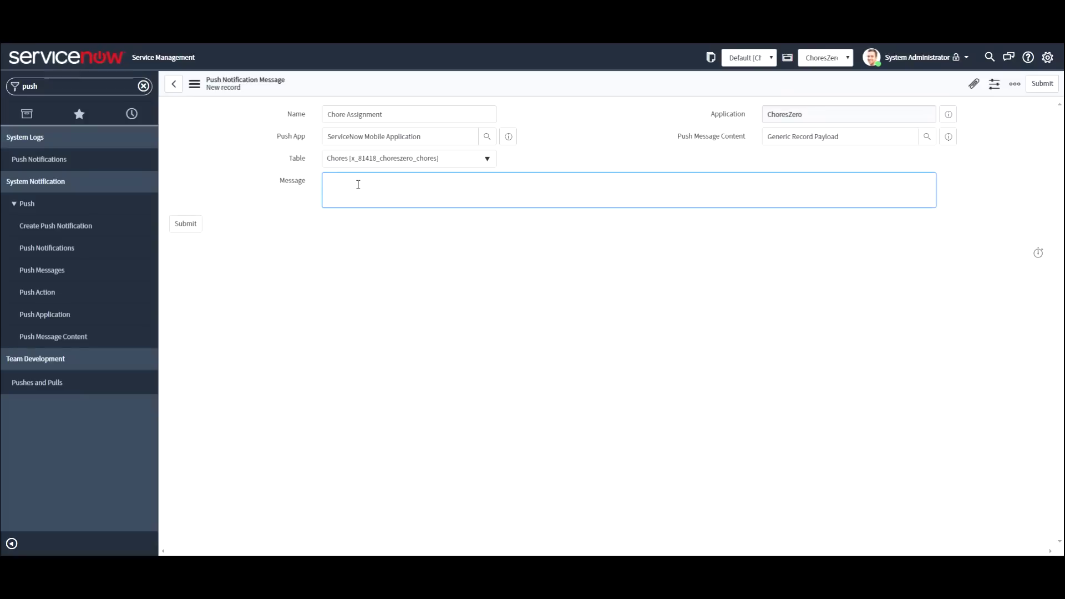
type("Chore ${number")
left_click_drag(347, 182, 381, 183)
left_click(384, 184)
type("${category")
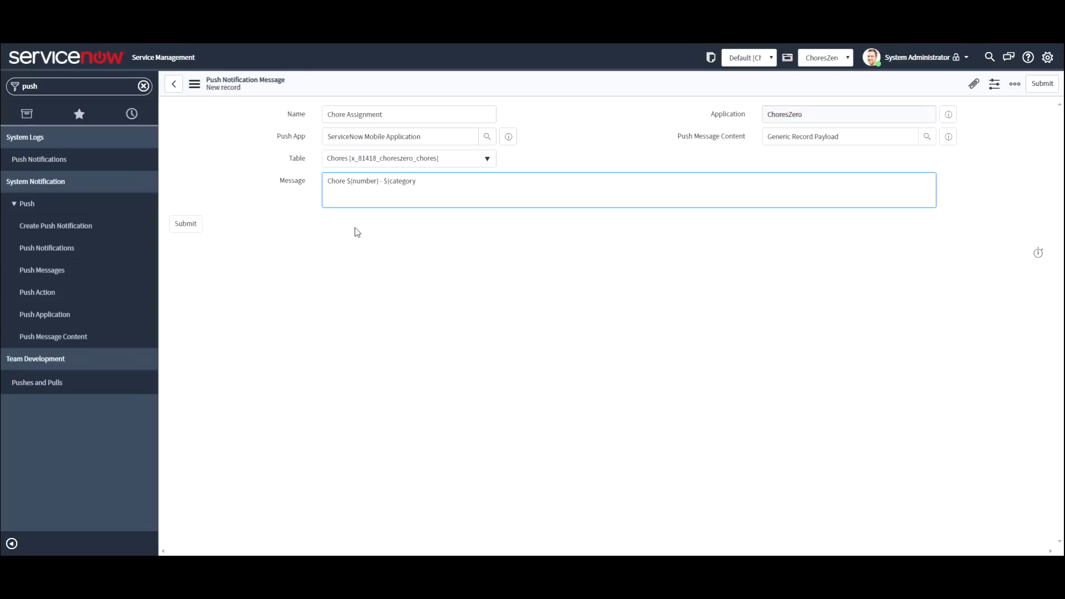
type("} ")
type("has been ad")
type("signed to you.")
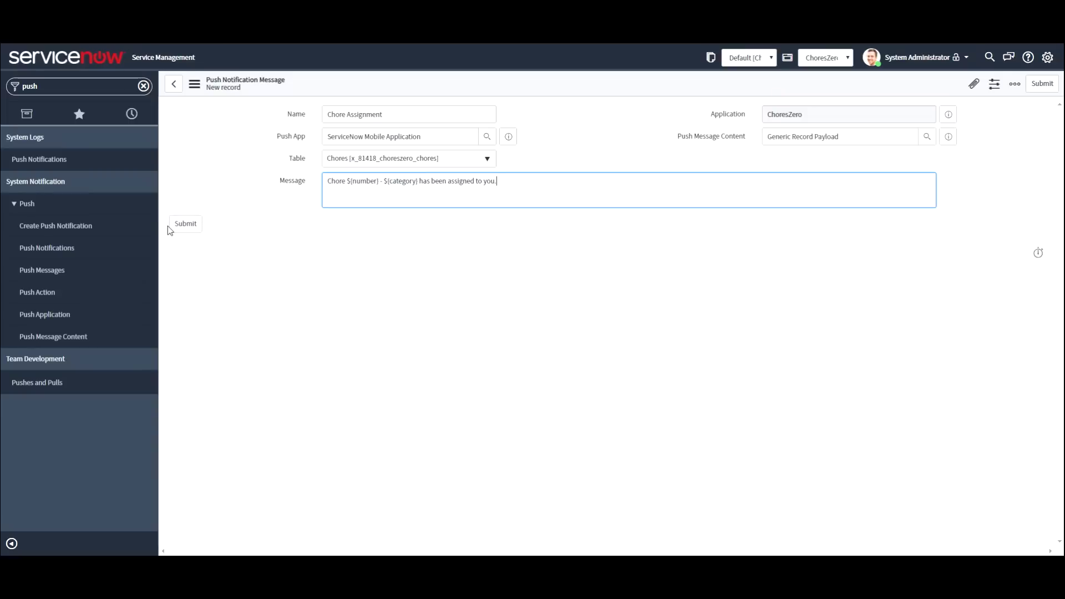
left_click(185, 225)
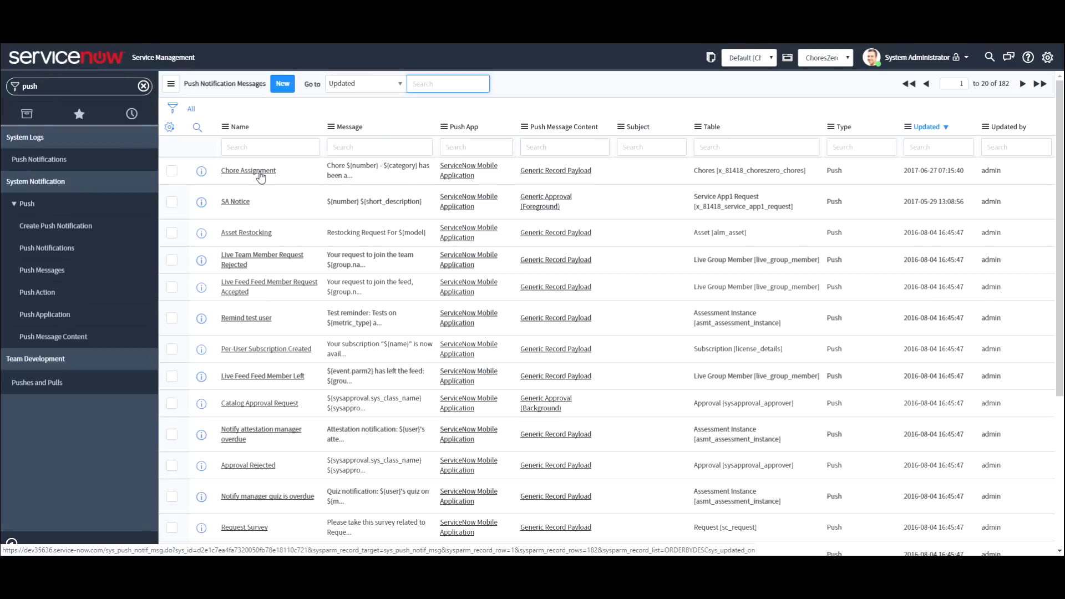
Step: Create a new push notification named 'Chore Assignment' on the Chores table
left_click(55, 250)
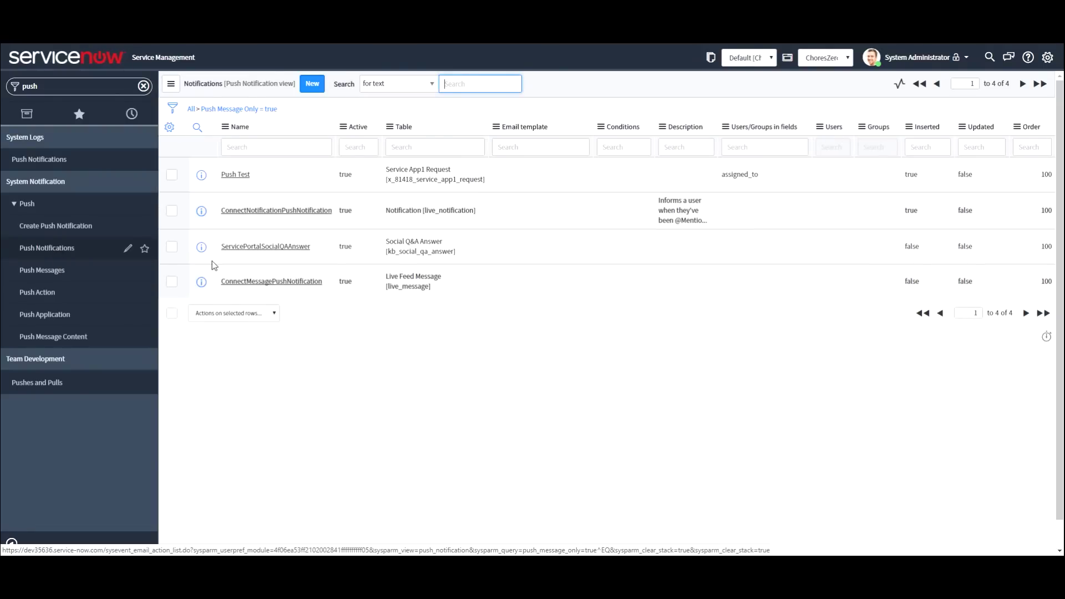
left_click(311, 86)
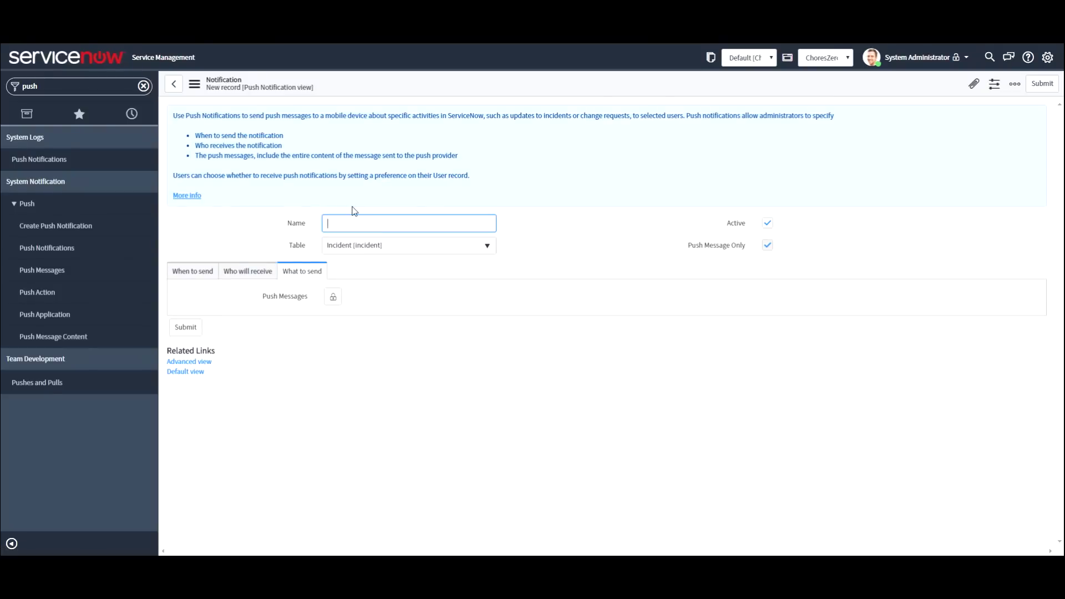
type("Chor")
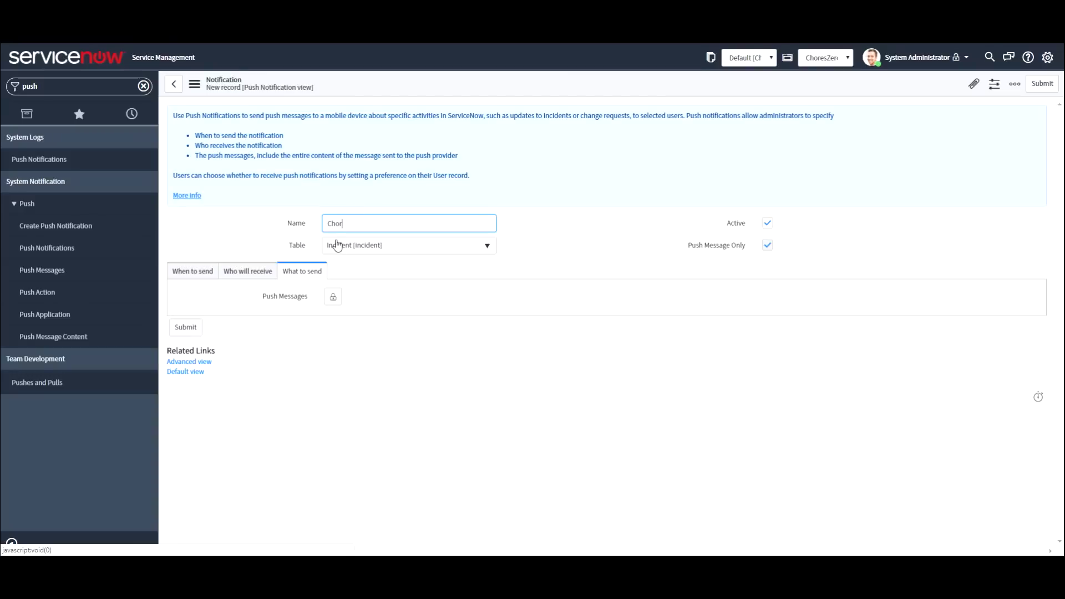
type("e Assignment")
key("Tab")
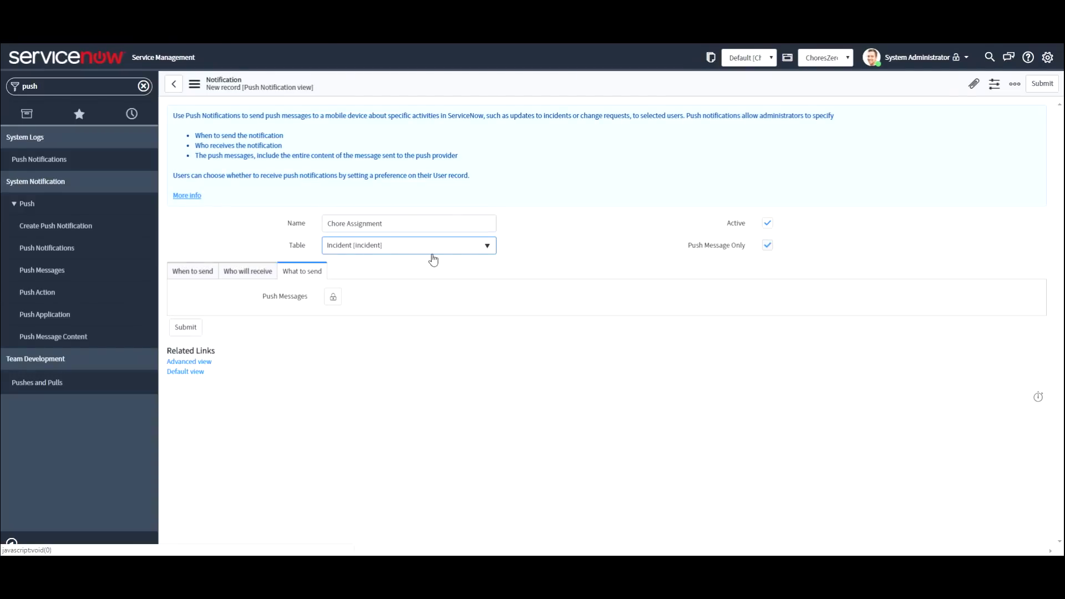
left_click(486, 247)
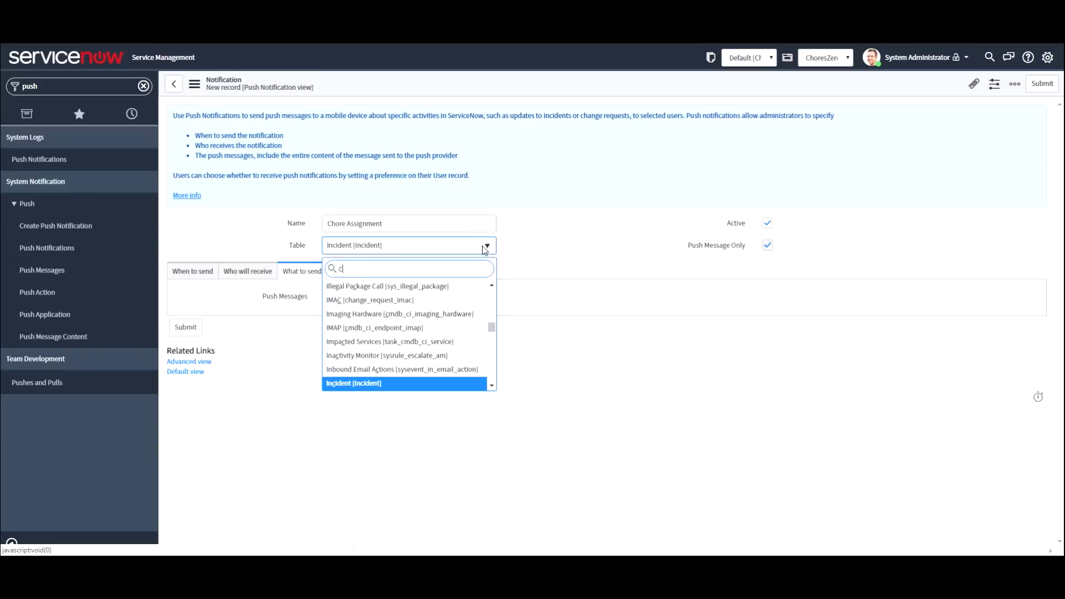
left_click(480, 251)
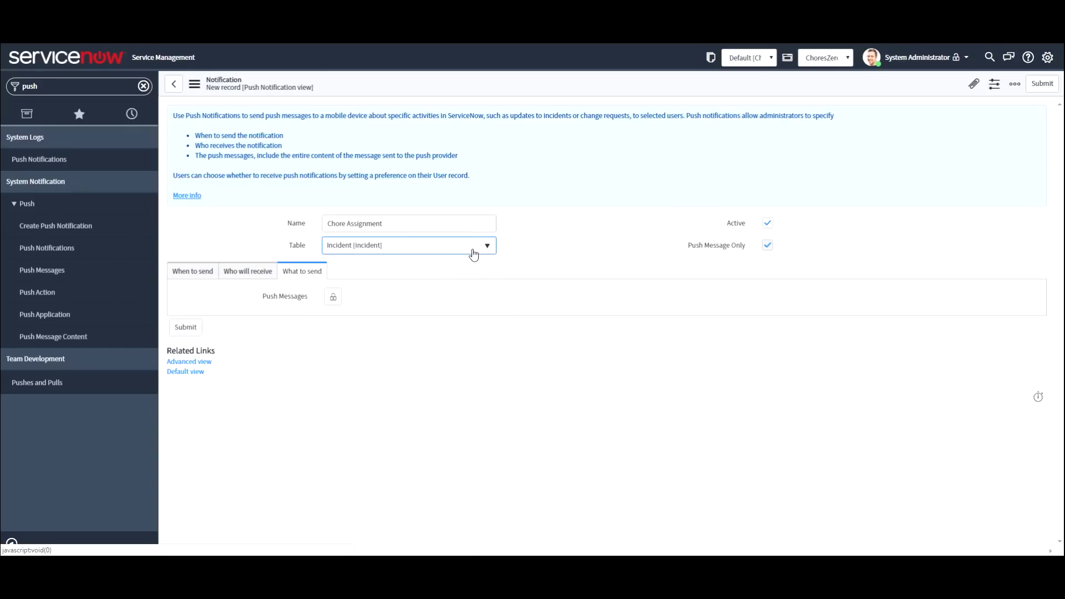
left_click(438, 260)
left_click(438, 257)
left_click(429, 251)
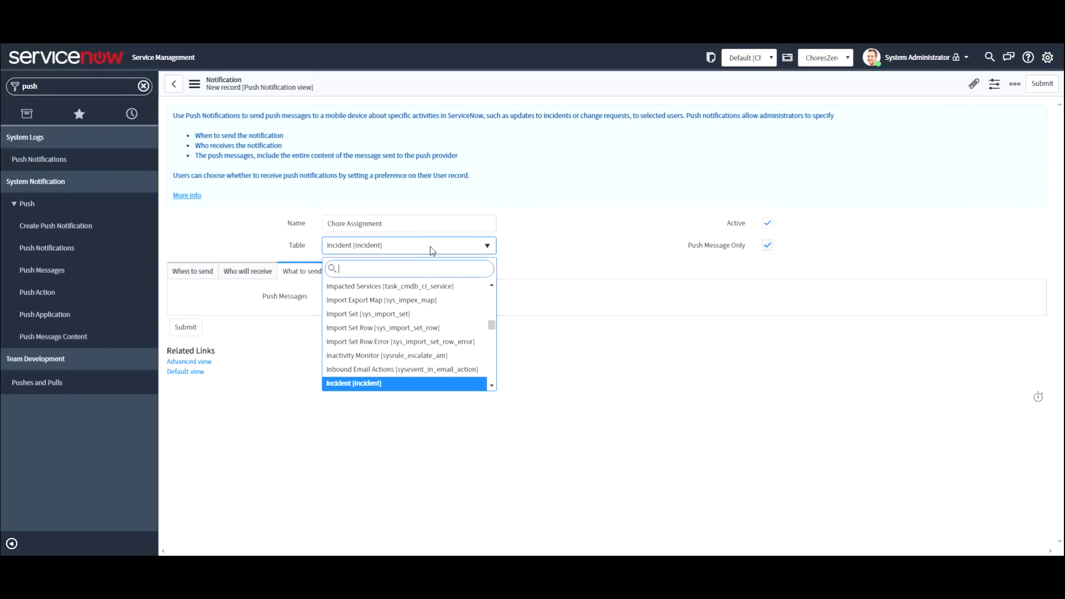
type("chores")
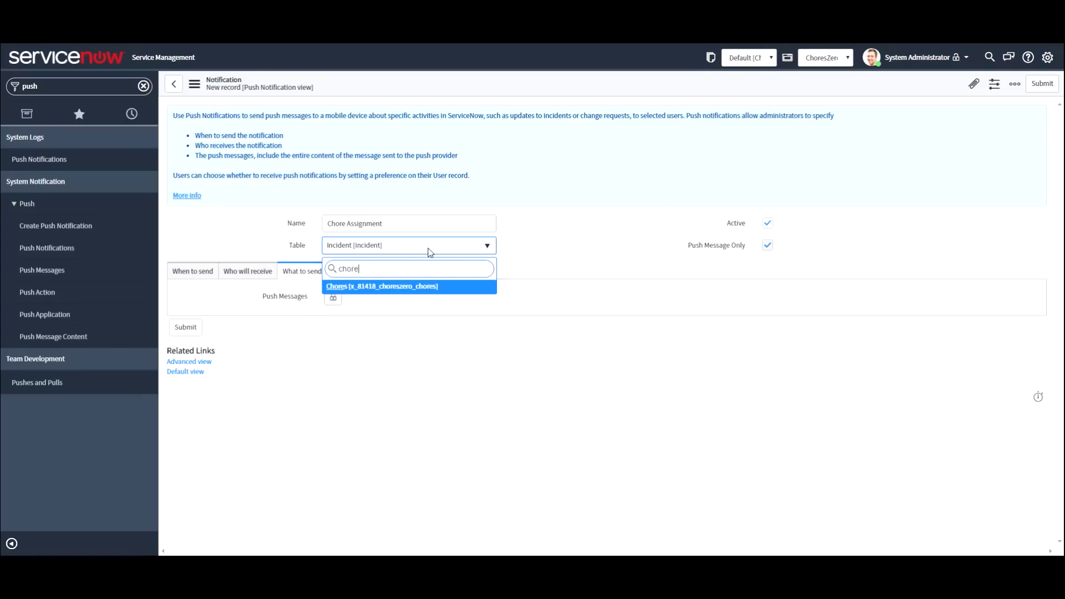
key("Return")
left_click(200, 272)
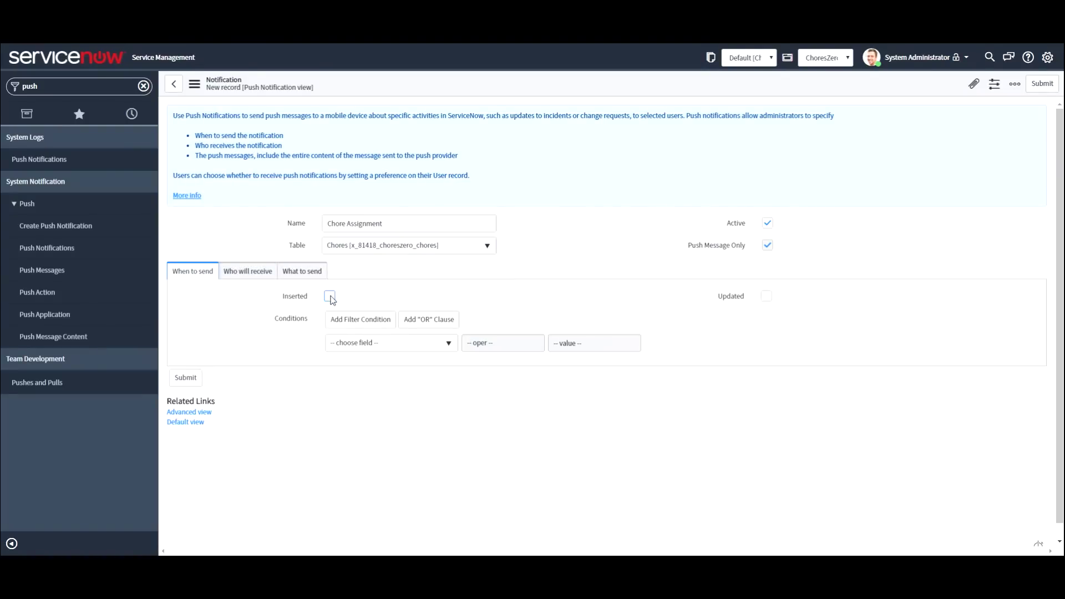
Step: Send the notification on insert and update when Assigned to is not empty
left_click(329, 298)
left_click(767, 298)
left_click(409, 345)
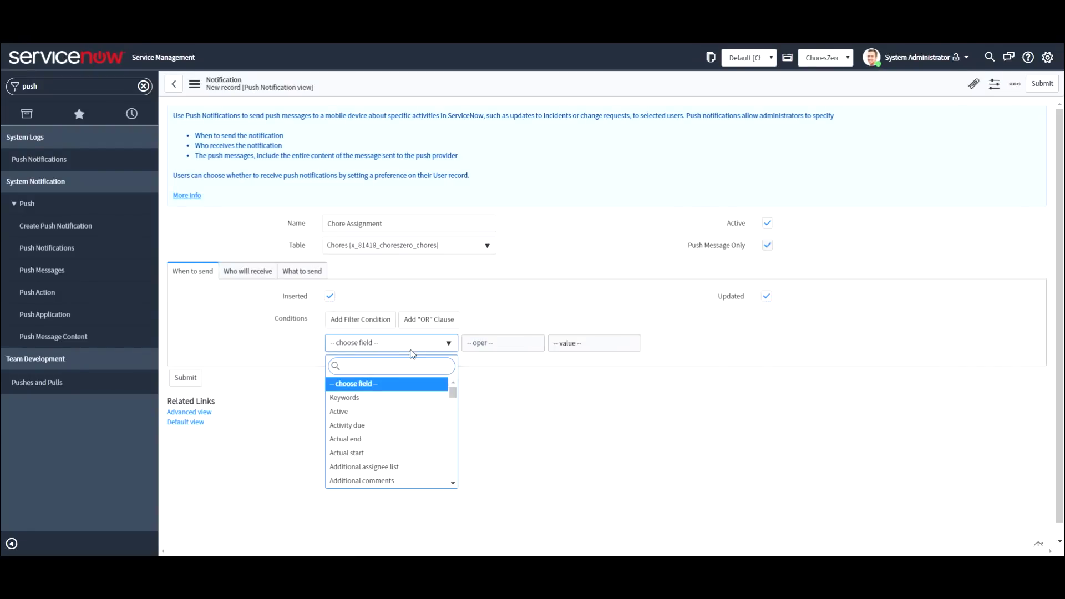
type("as")
left_click(400, 399)
left_click(521, 347)
left_click(517, 387)
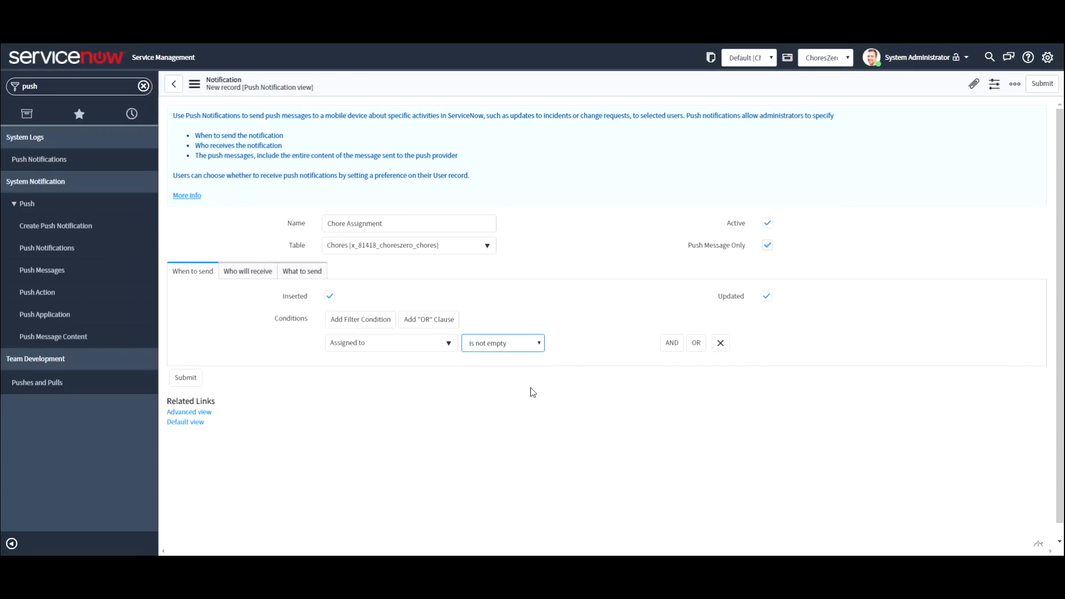
Step: Add a second AND condition requiring that Assigned to changes
left_click(672, 343)
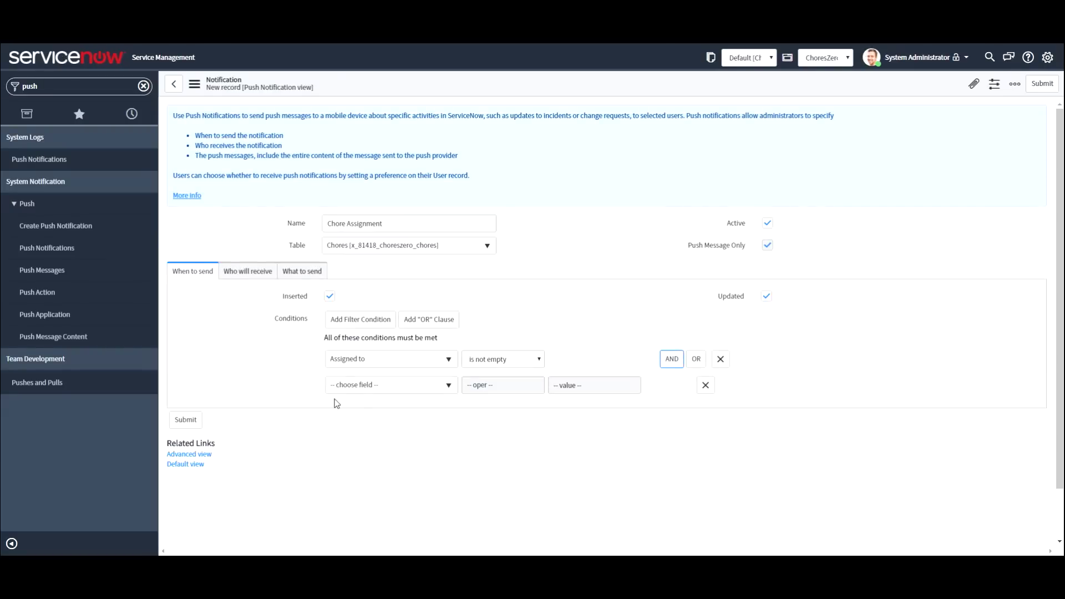
left_click(371, 388)
type("ass")
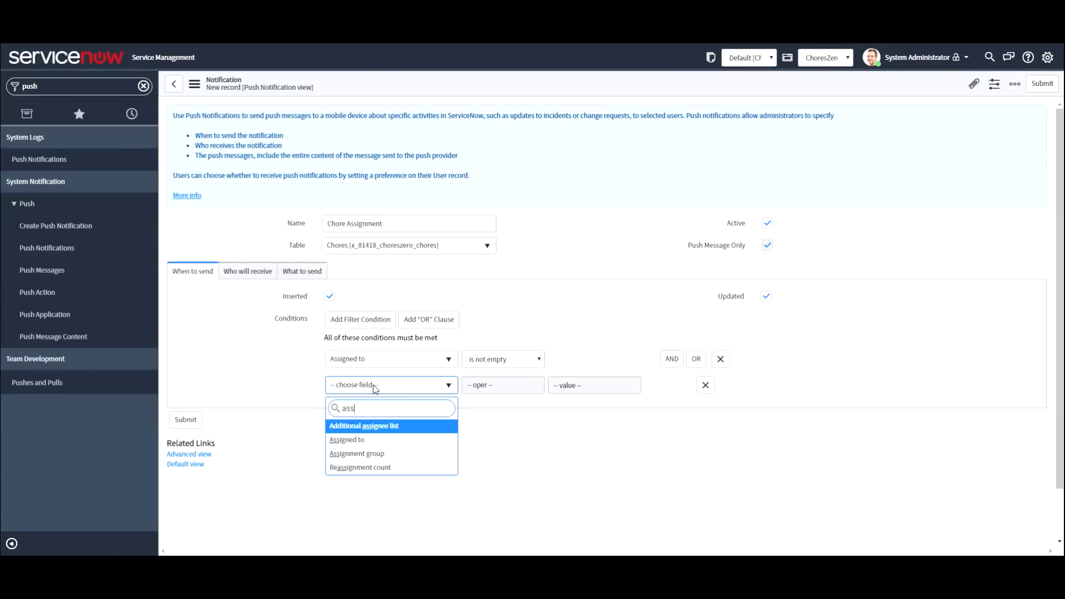
left_click(361, 444)
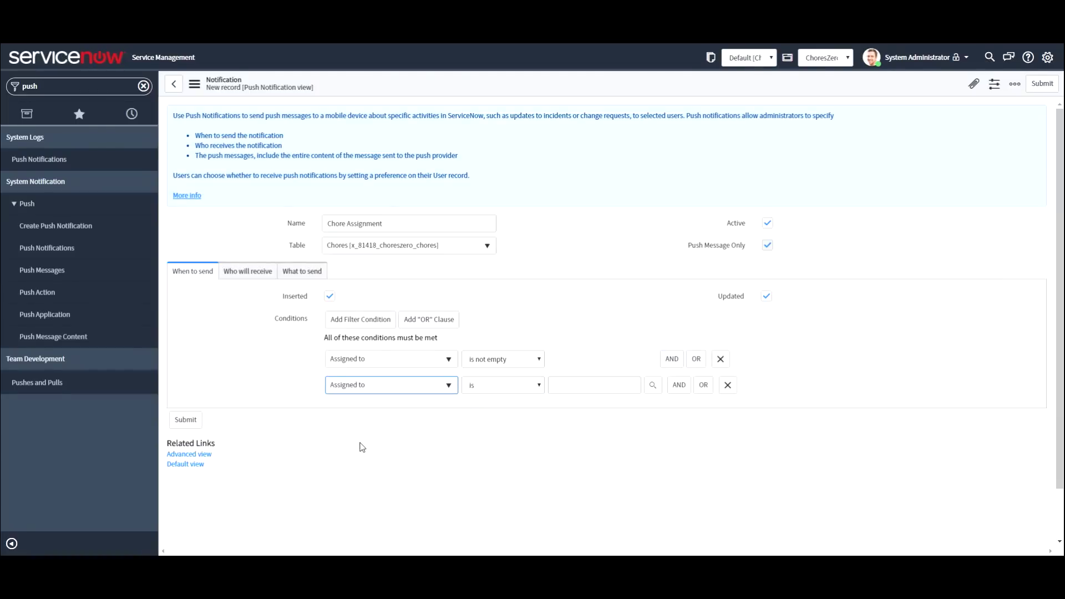
left_click(505, 388)
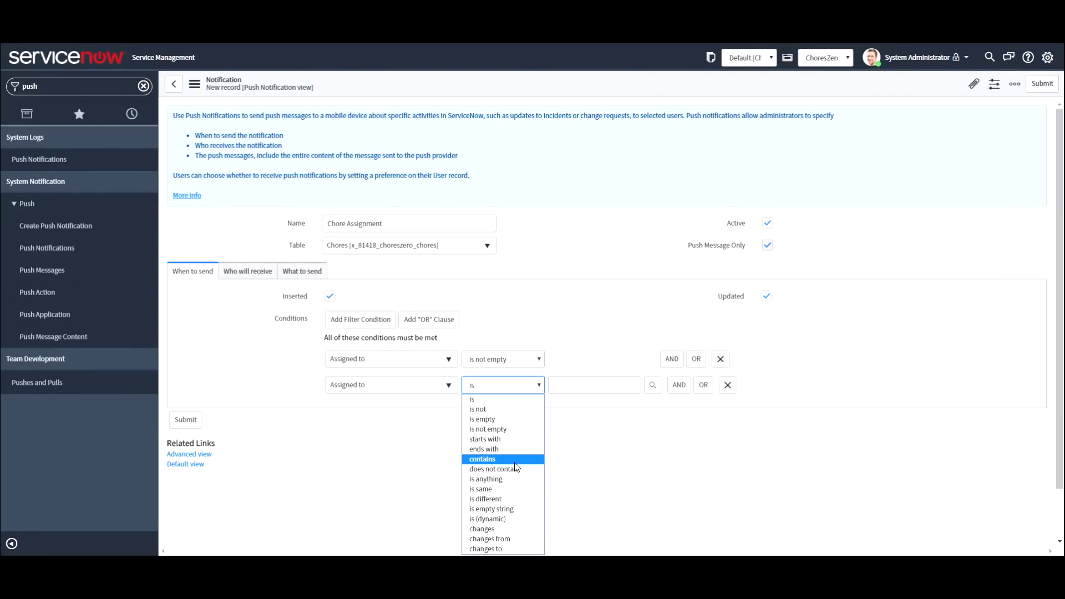
left_click(497, 530)
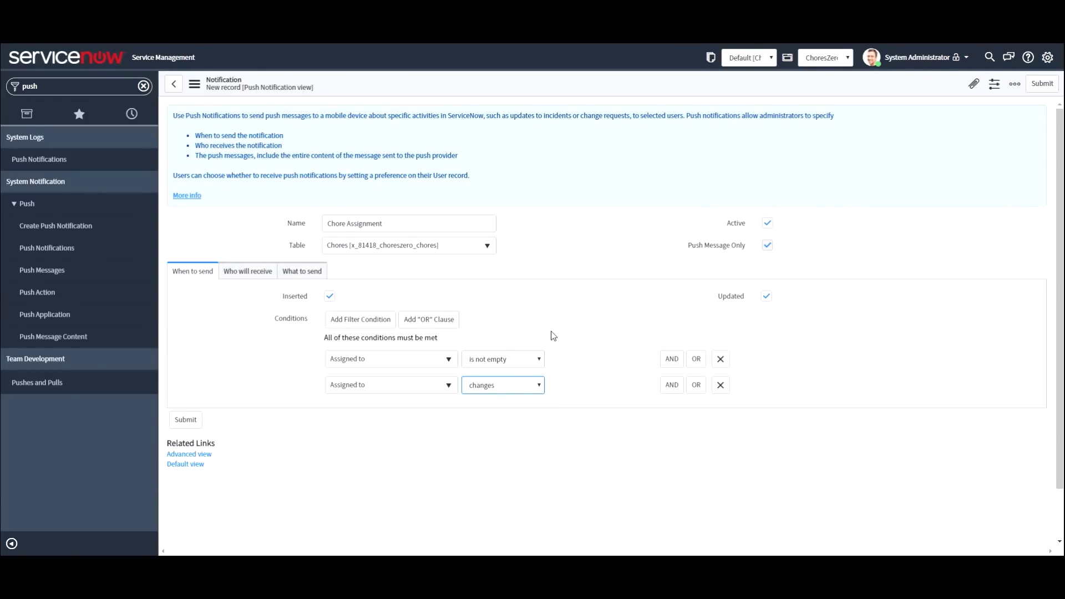
Step: Make the Assigned to field the notification's recipient under Users/Groups in fields
left_click(261, 279)
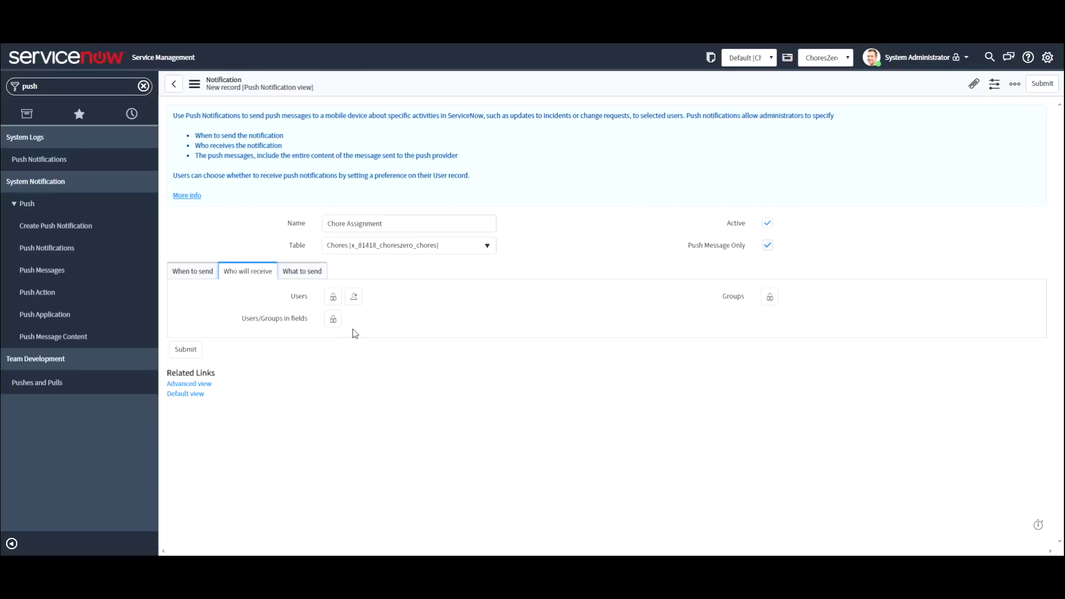
left_click(334, 319)
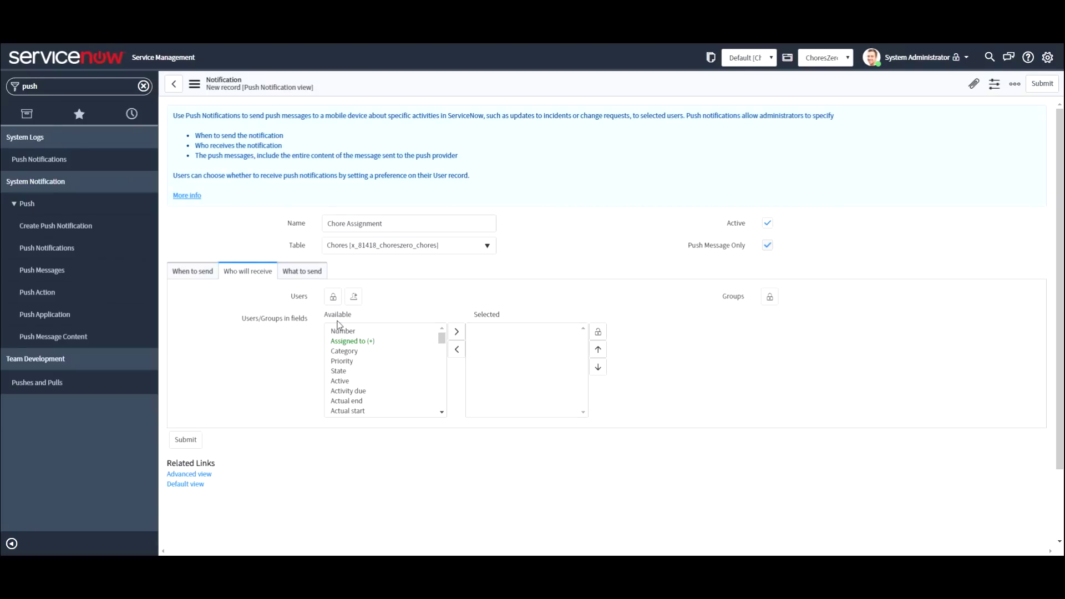
double_click(371, 343)
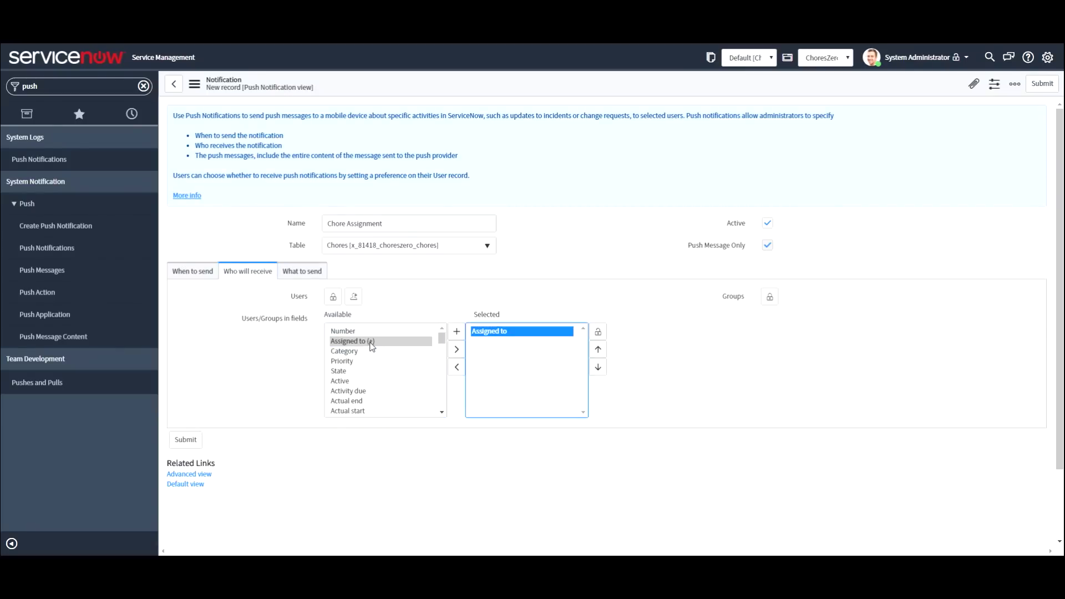
Step: Attach the 'Chore Assignment' push message to the notification and submit it
left_click(314, 274)
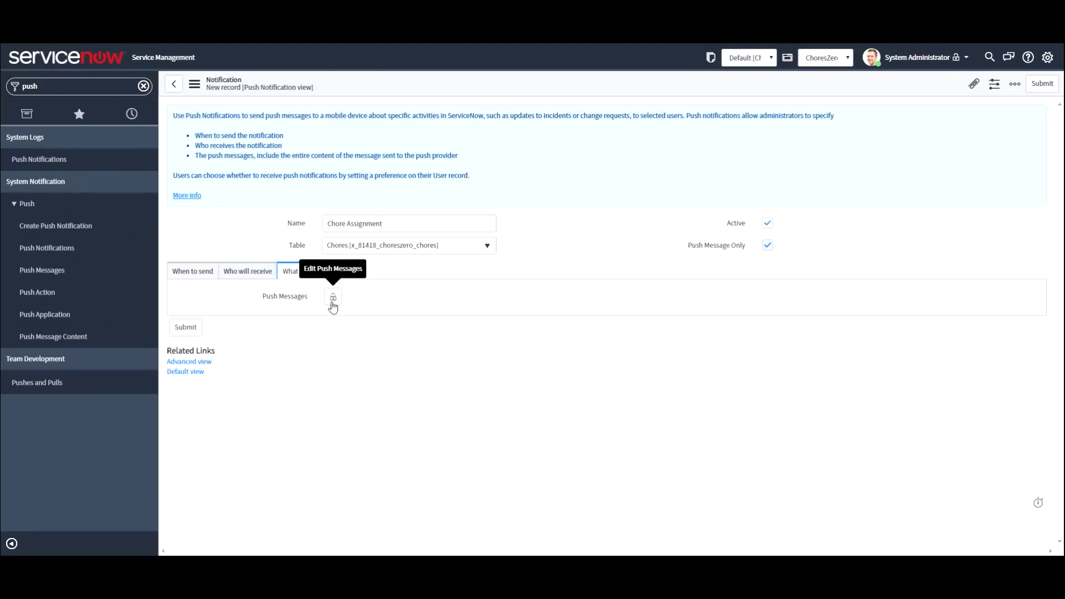
left_click(334, 298)
type("Cho")
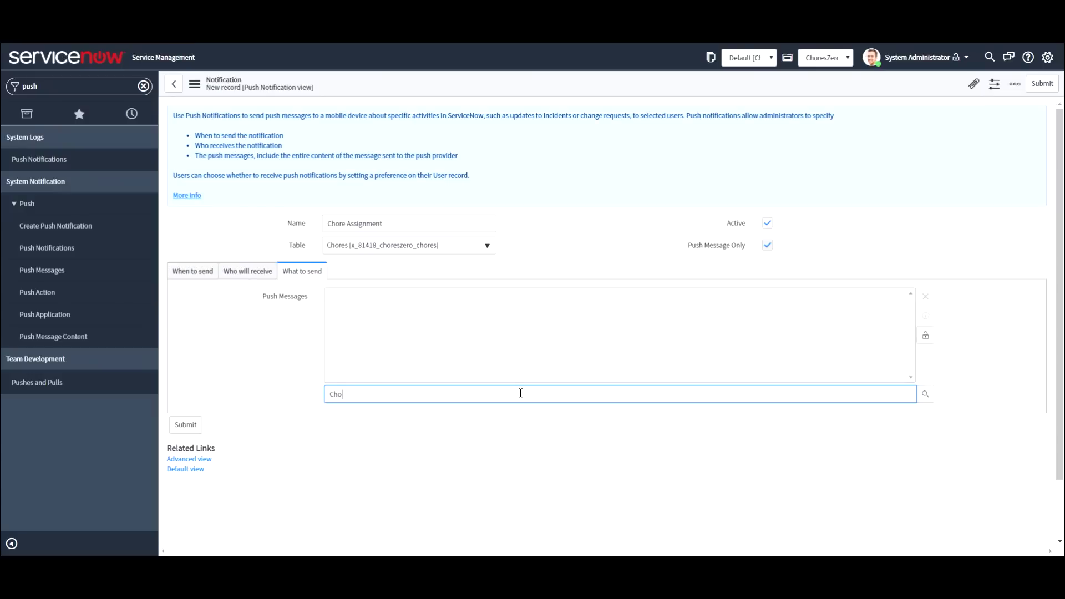
left_click(926, 395)
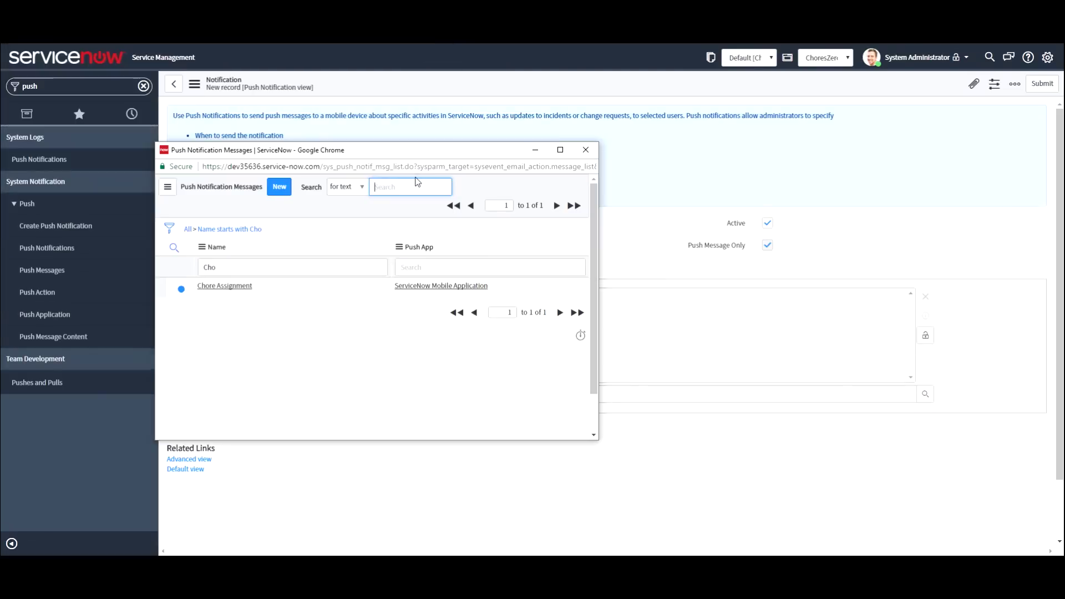
left_click(240, 289)
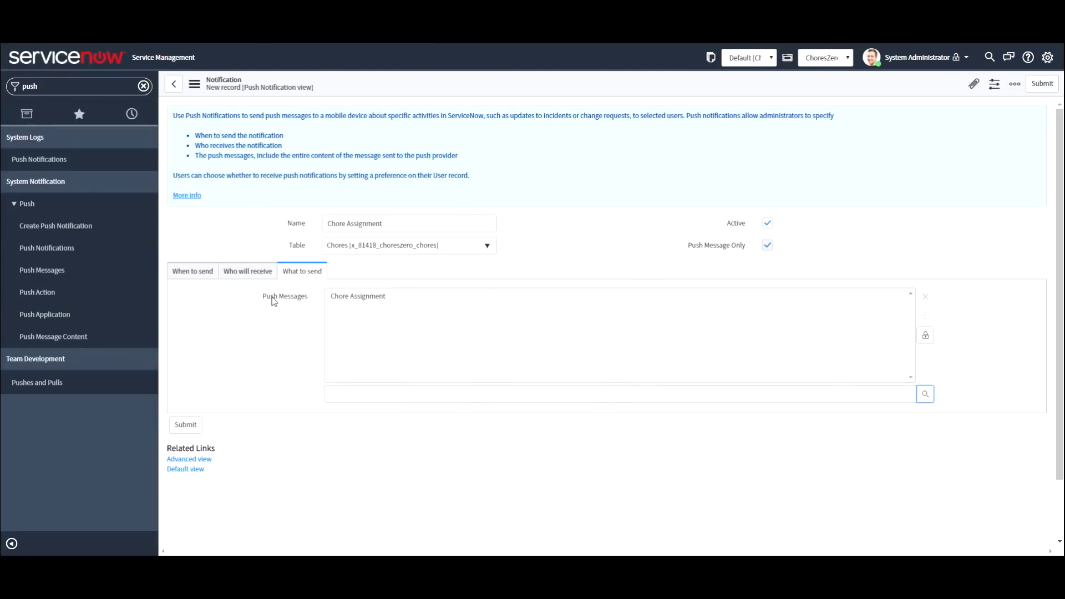
left_click(186, 272)
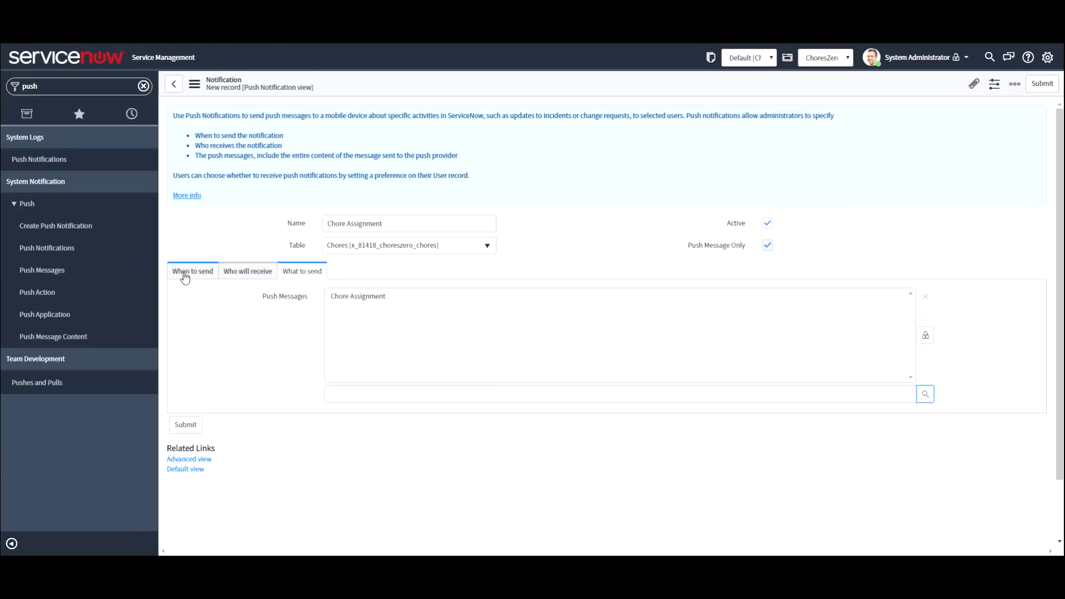
left_click(186, 420)
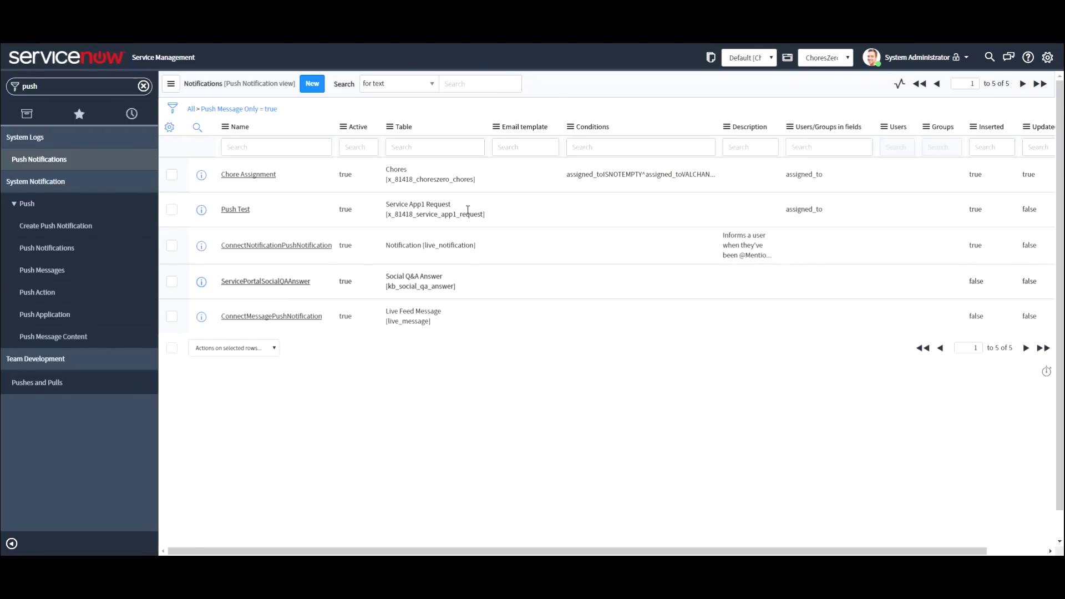
Step: Open the demo user's record from System Security > Users and go to their Notification Preferences
left_click_drag(57, 85, 4, 86)
type("users")
left_click(45, 428)
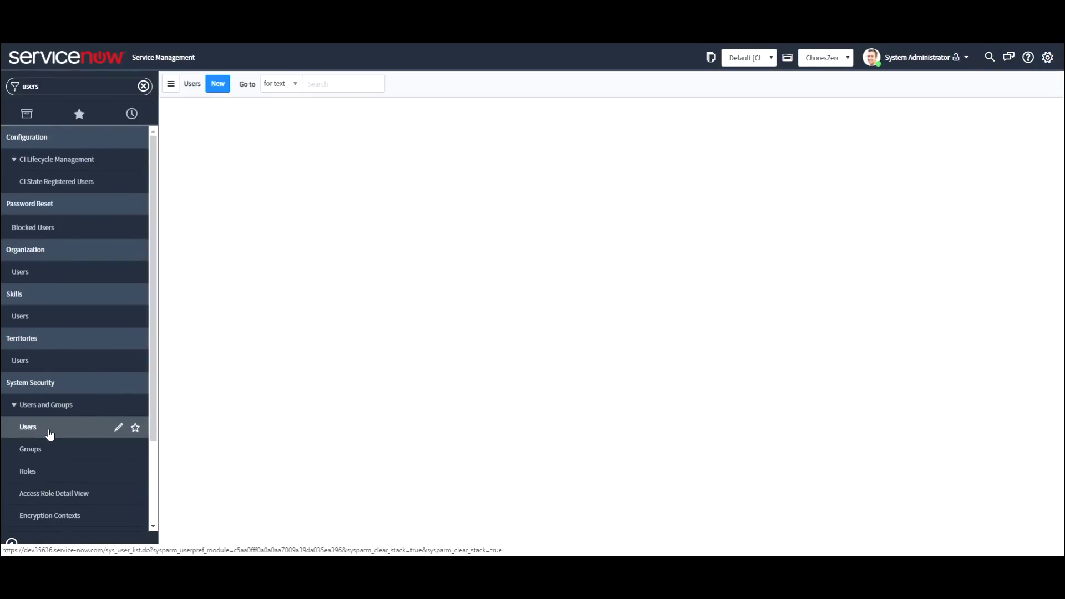
left_click(230, 169)
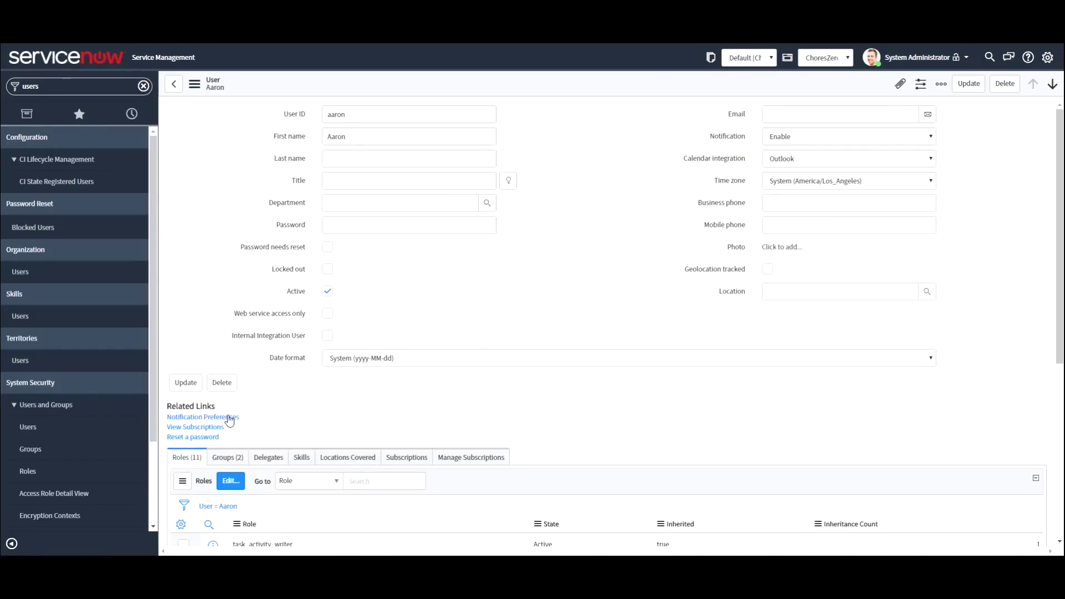
left_click(223, 418)
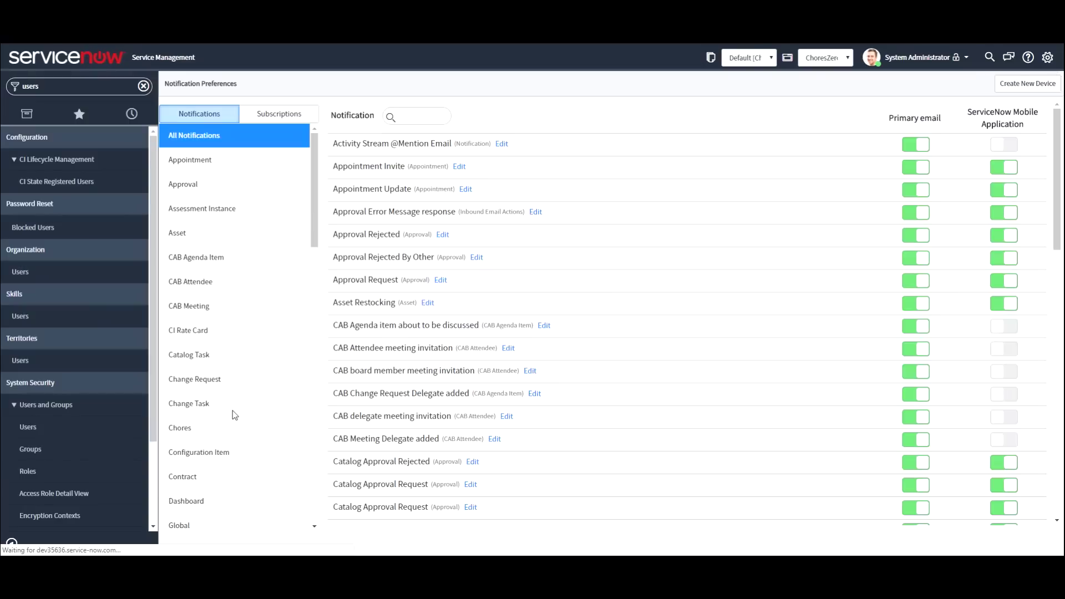
Step: Under the Chores category, turn on Chore Assignment for the ServiceNow Mobile Application
left_click(189, 429)
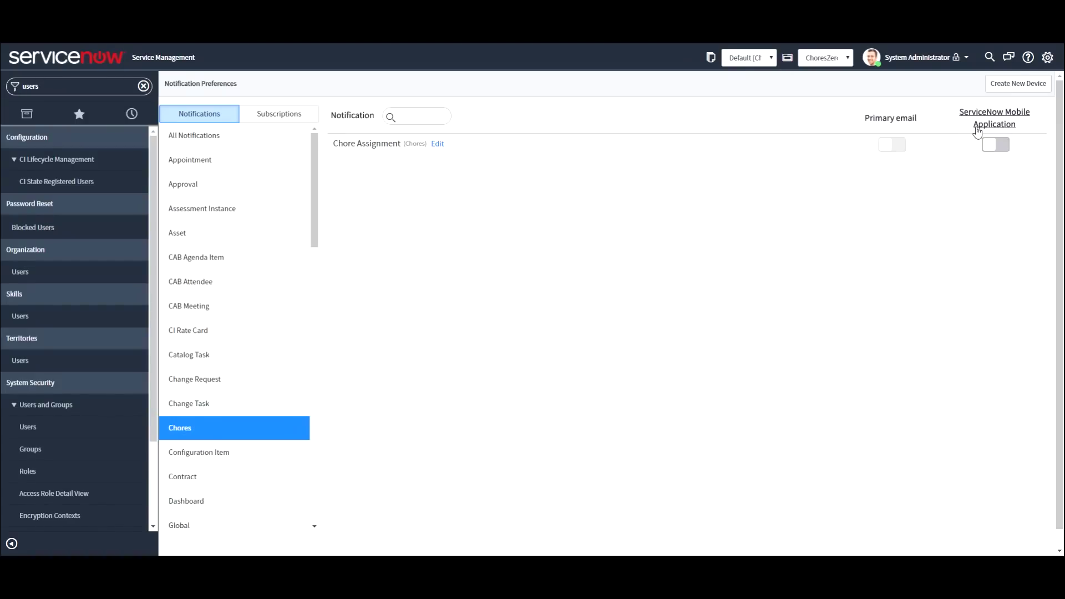
left_click(998, 147)
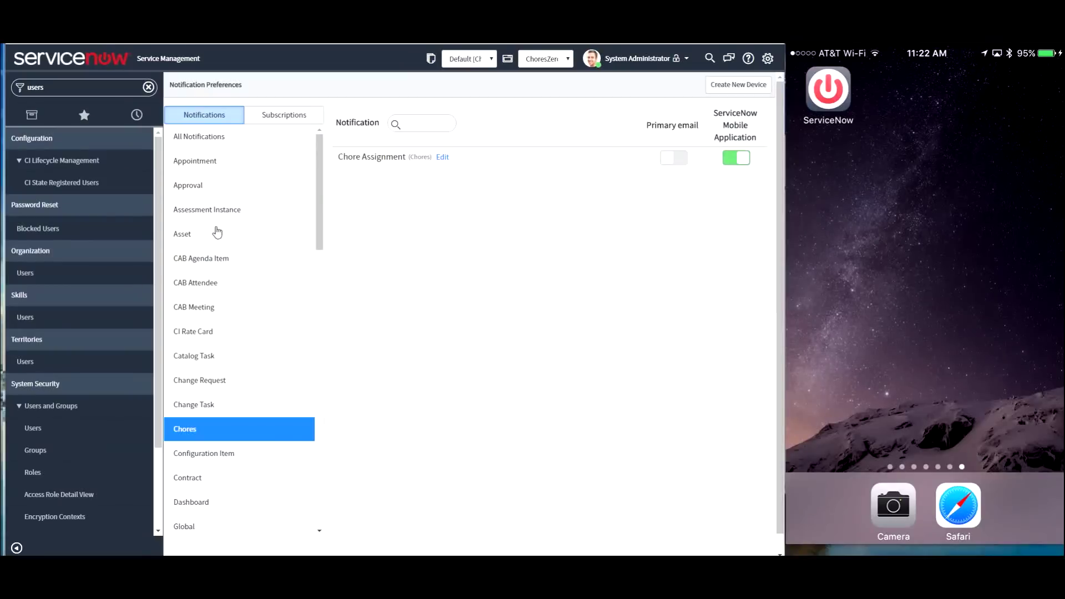
Step: Fill in new chore CZ0001015 assigned to the demo user with category Empty Dishwasher
left_click(63, 87)
type("c")
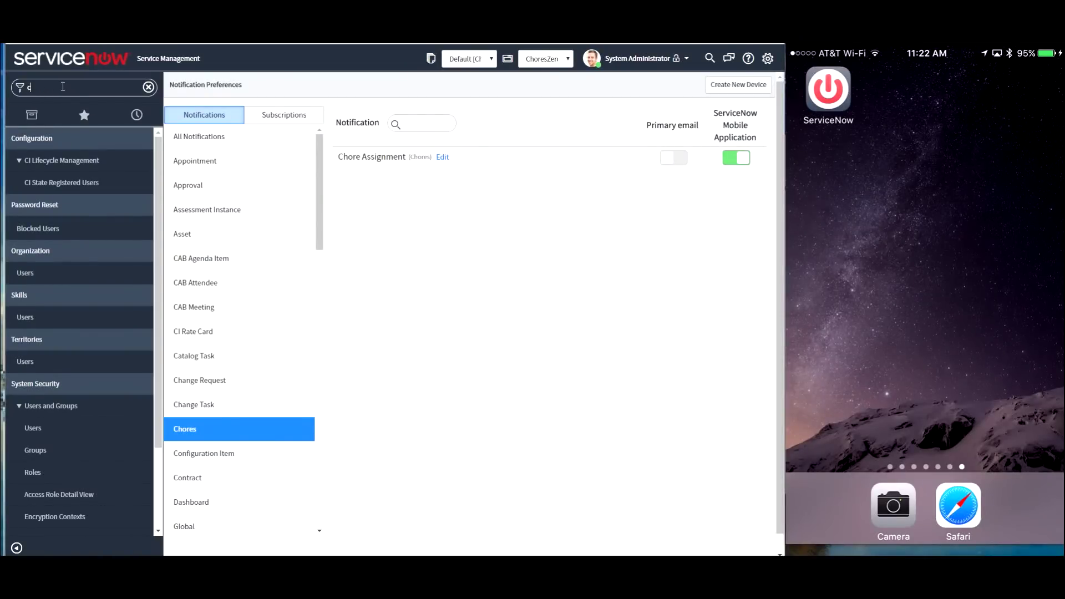
type("hores")
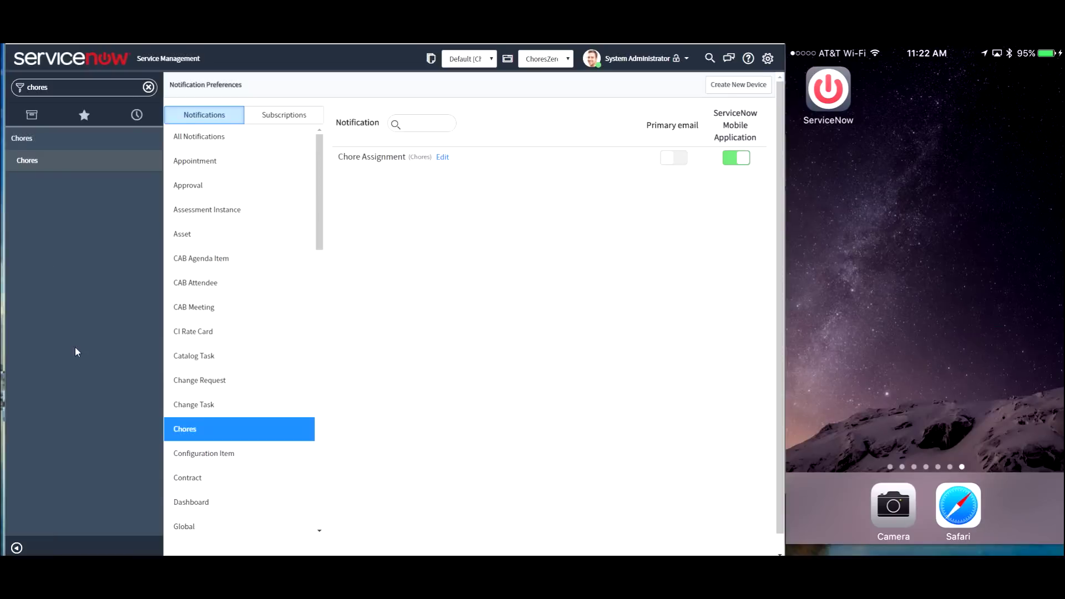
left_click(59, 161)
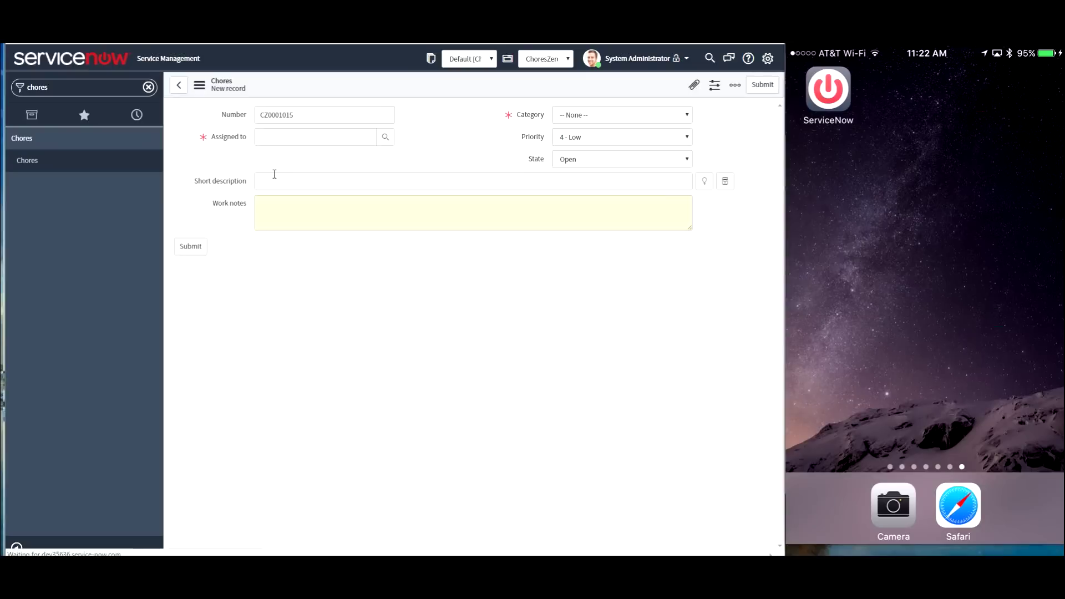
left_click(315, 138)
type("A")
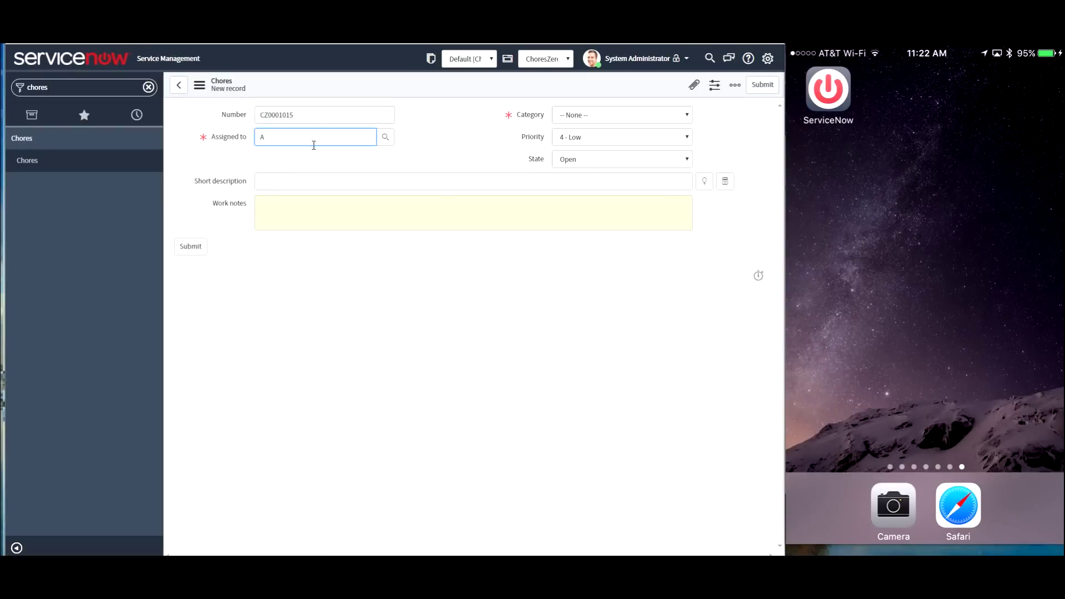
left_click(276, 162)
left_click(590, 117)
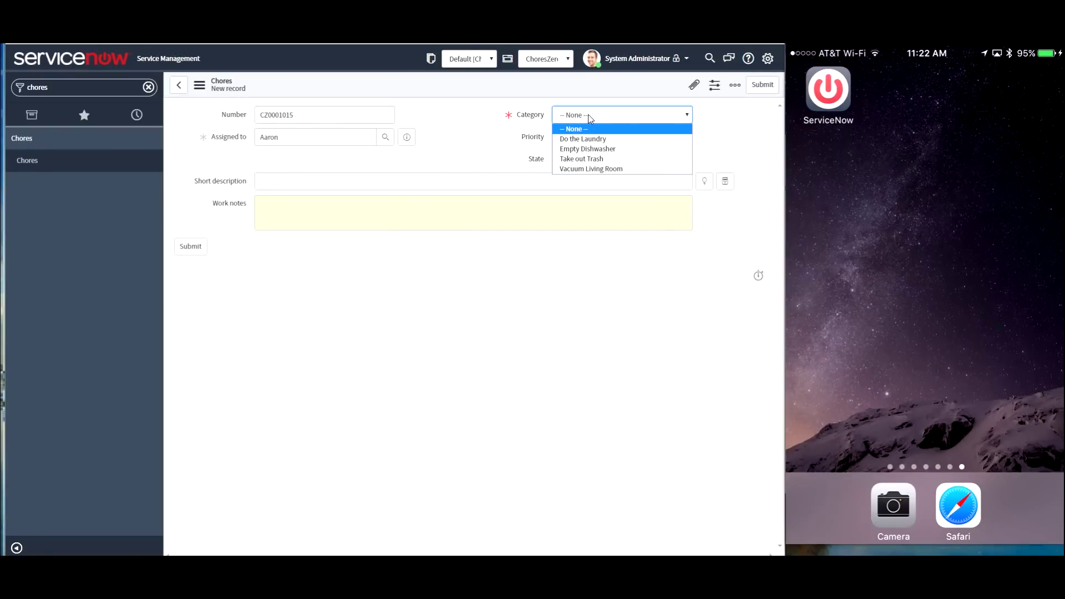
left_click(598, 149)
right_click(430, 87)
Step: Save chore CZ0001015 and update its State from the ServiceNow iPhone app
left_click(444, 93)
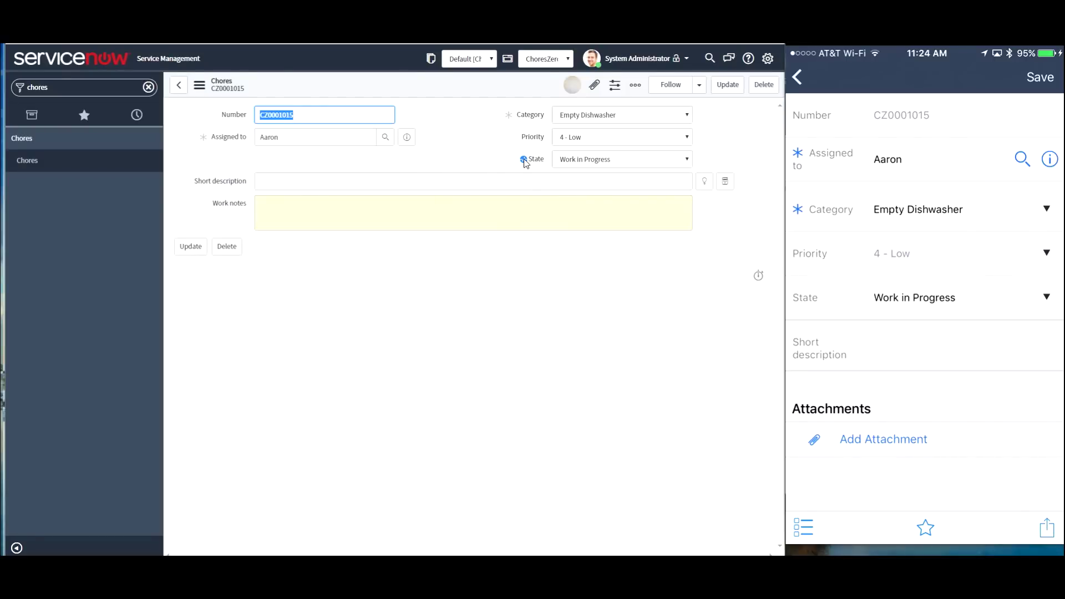
mouse_move(524, 161)
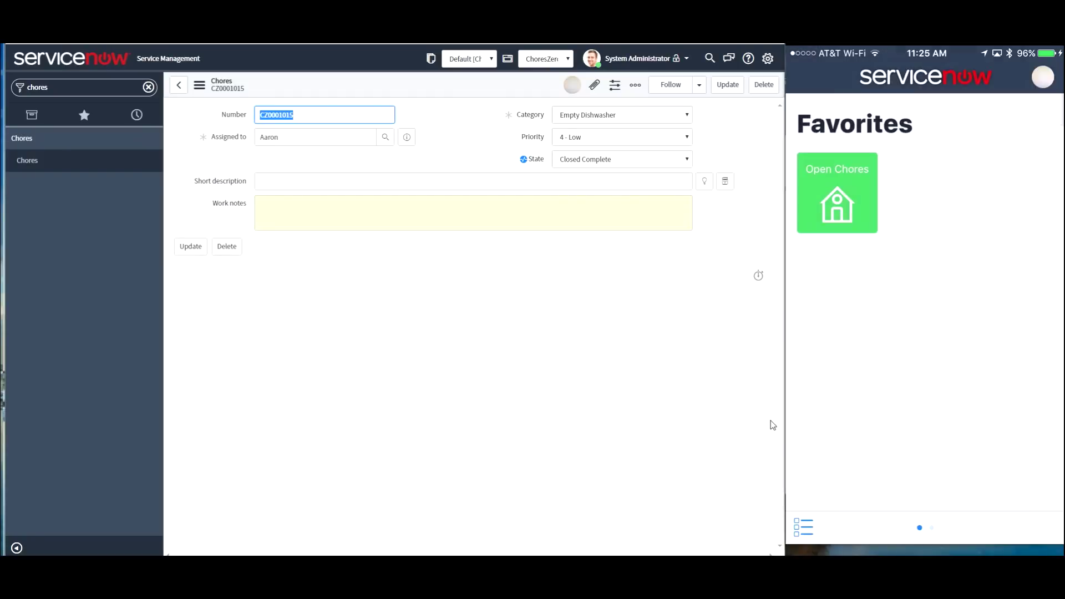
Step: Create and save chore CZ0001016 for Vacuum Living Room assigned to the demo user
left_click(58, 162)
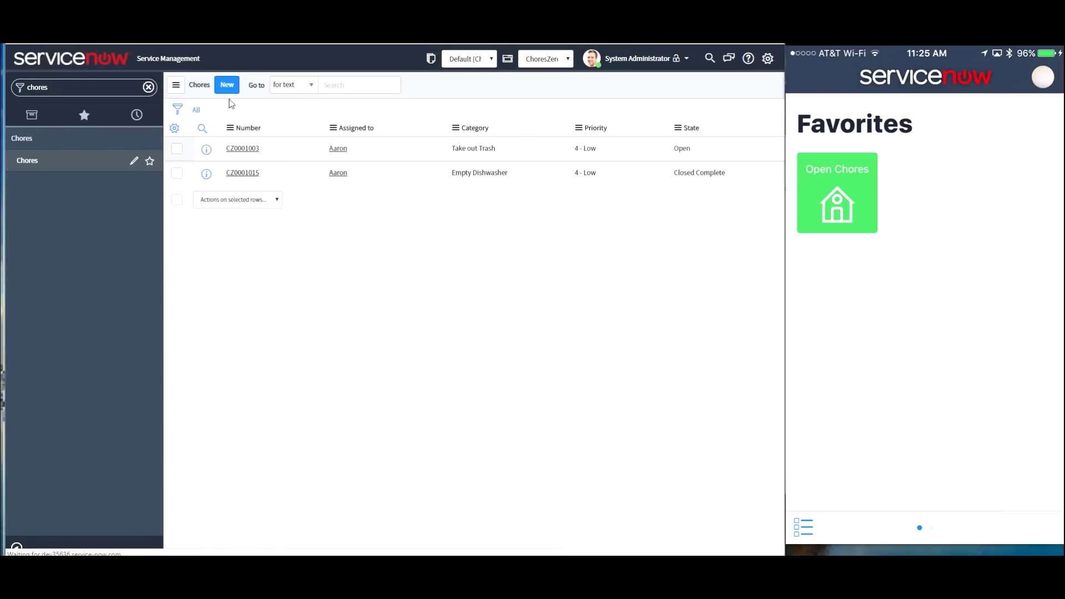
left_click(224, 87)
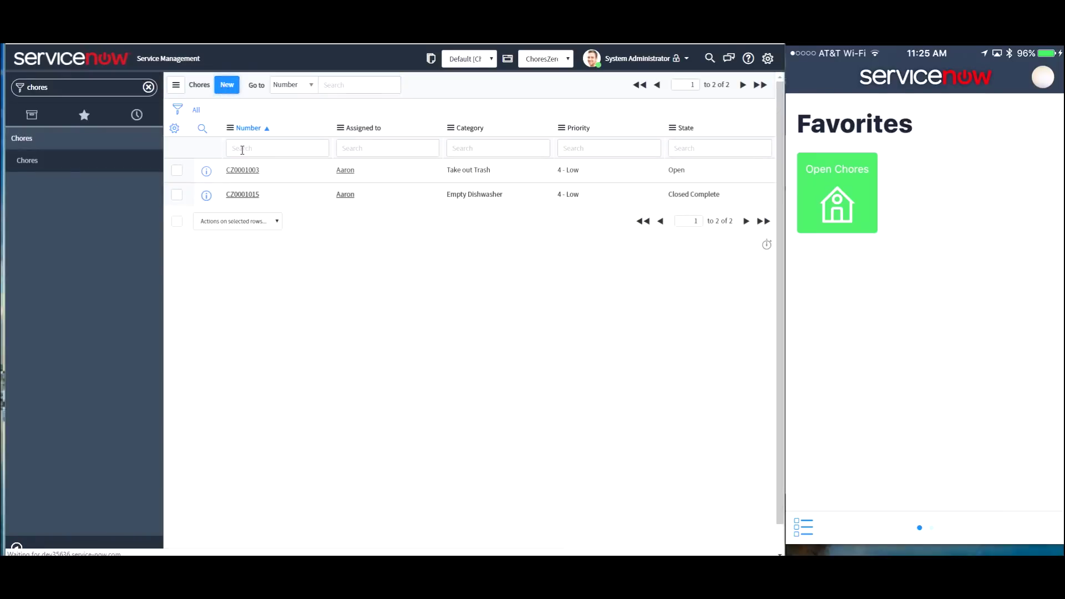
left_click(338, 143)
type("A")
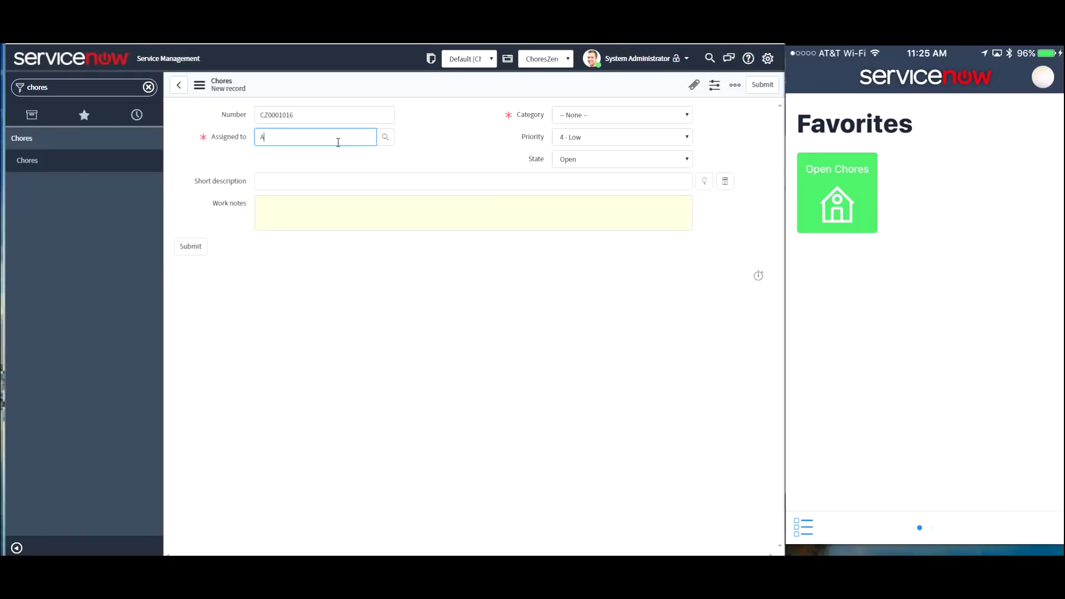
left_click(279, 162)
left_click(595, 116)
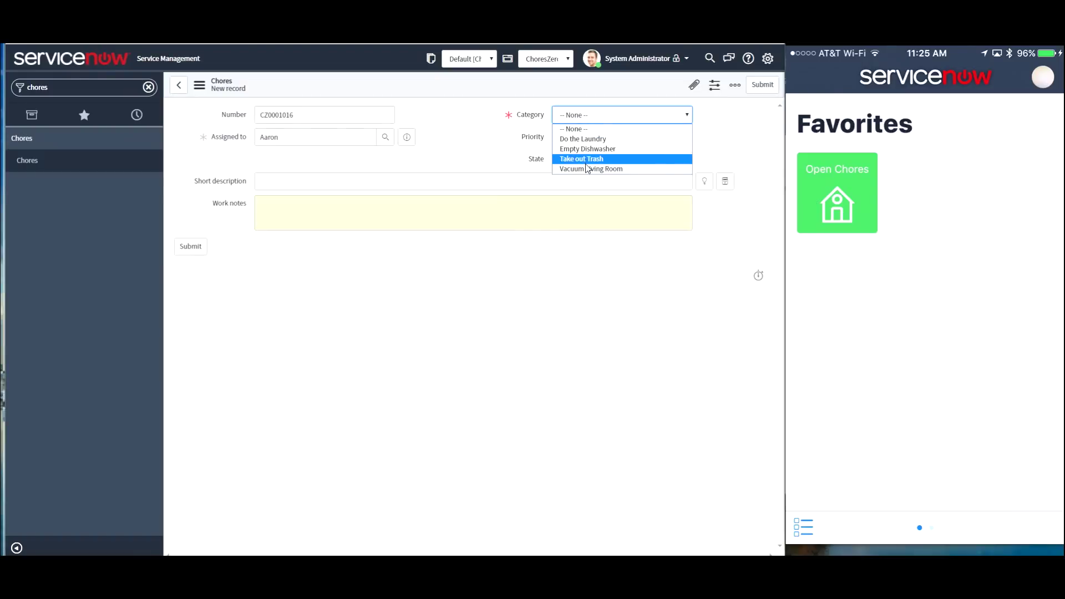
left_click(585, 167)
right_click(592, 87)
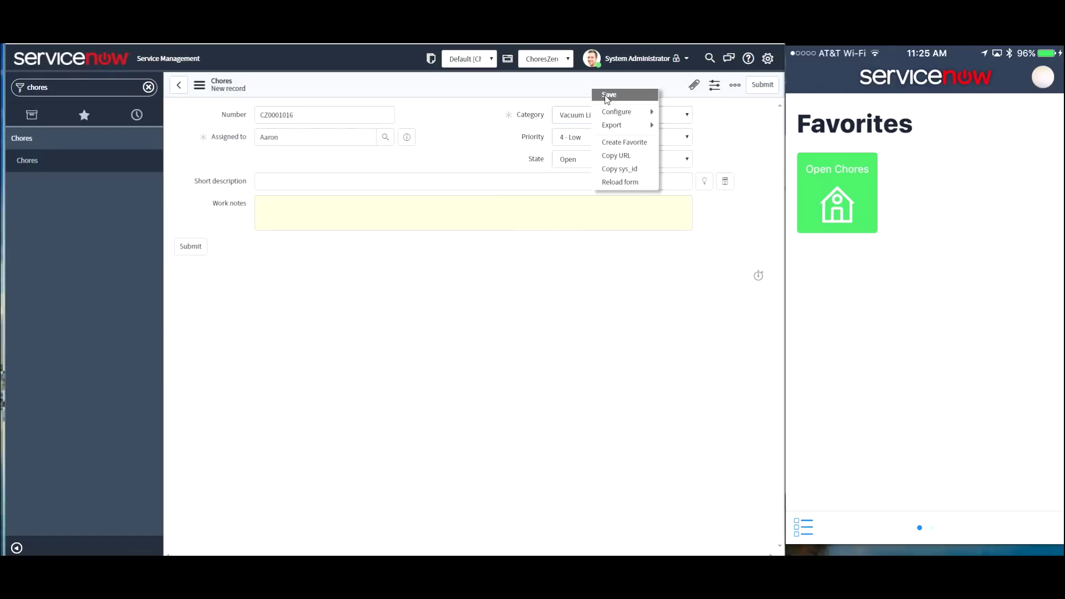
left_click(607, 97)
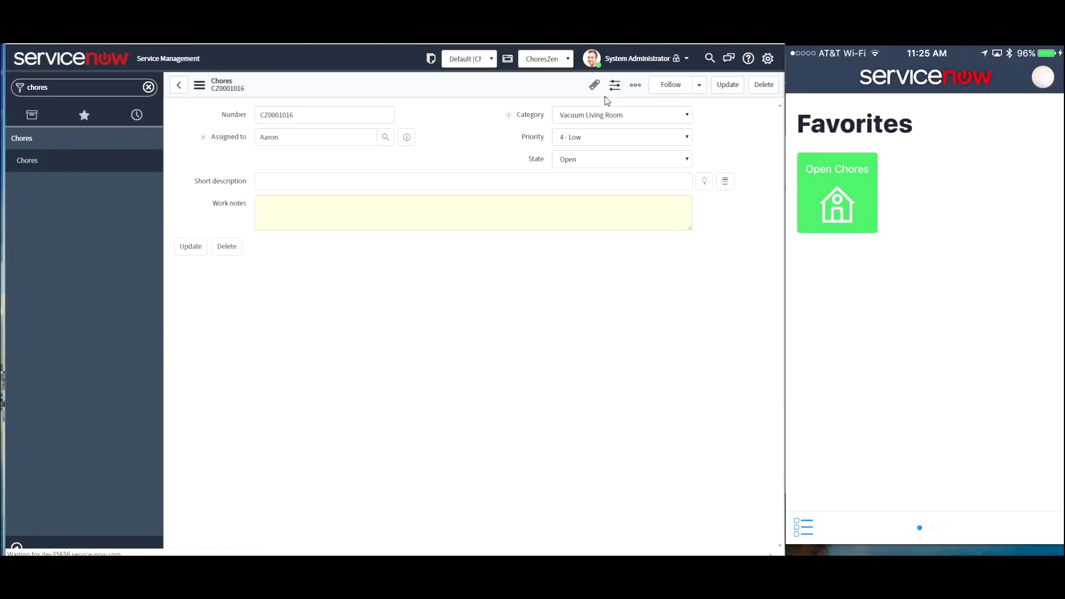
left_click(94, 161)
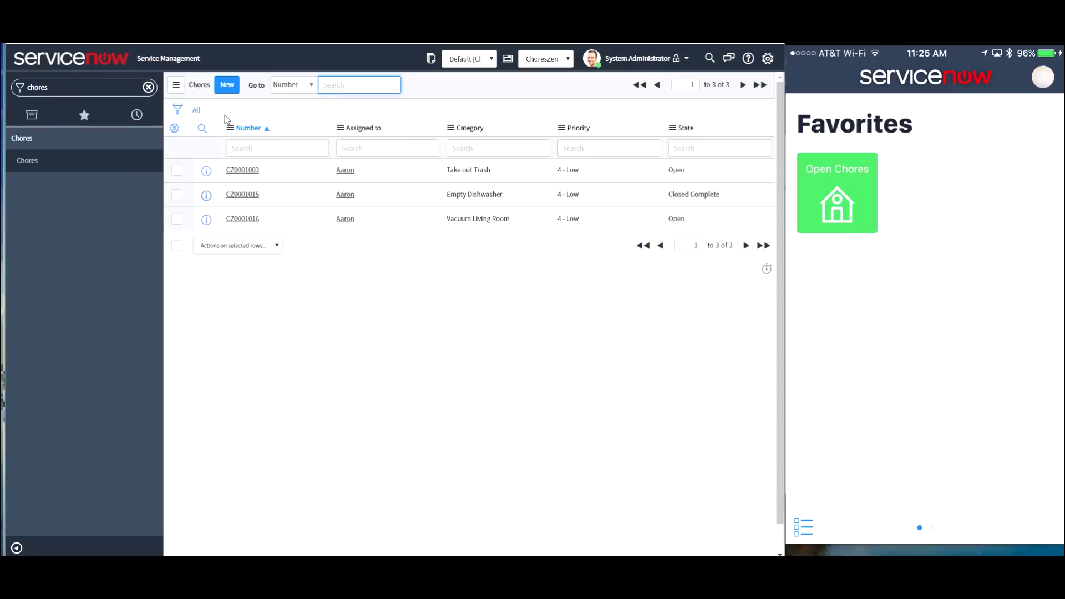
Step: Submit chore CZ0001017 with category Empty Dishwasher, assigned to the demo user
left_click(227, 88)
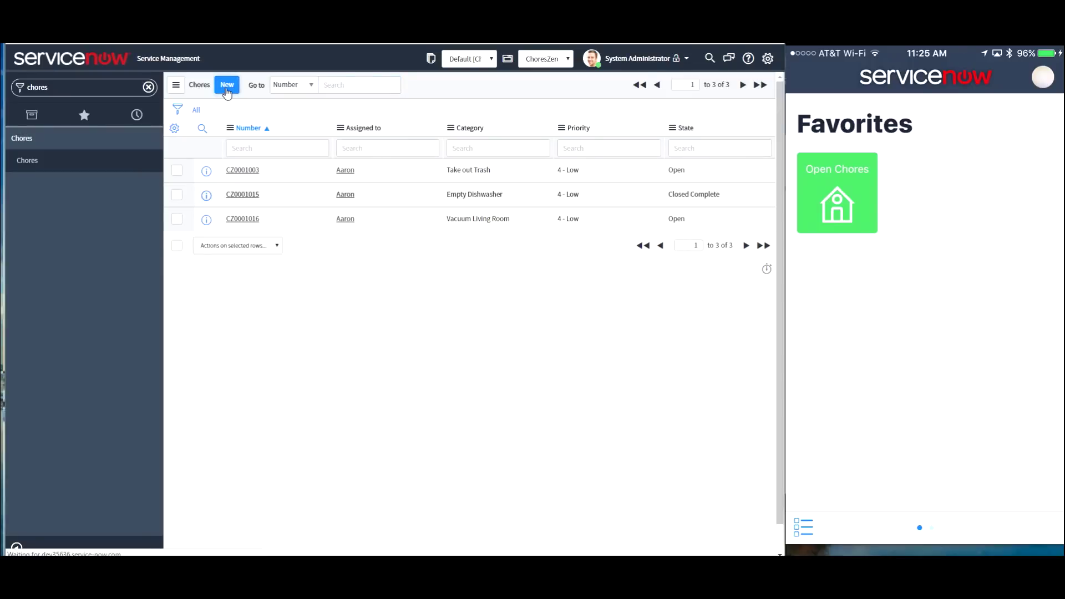
left_click(599, 115)
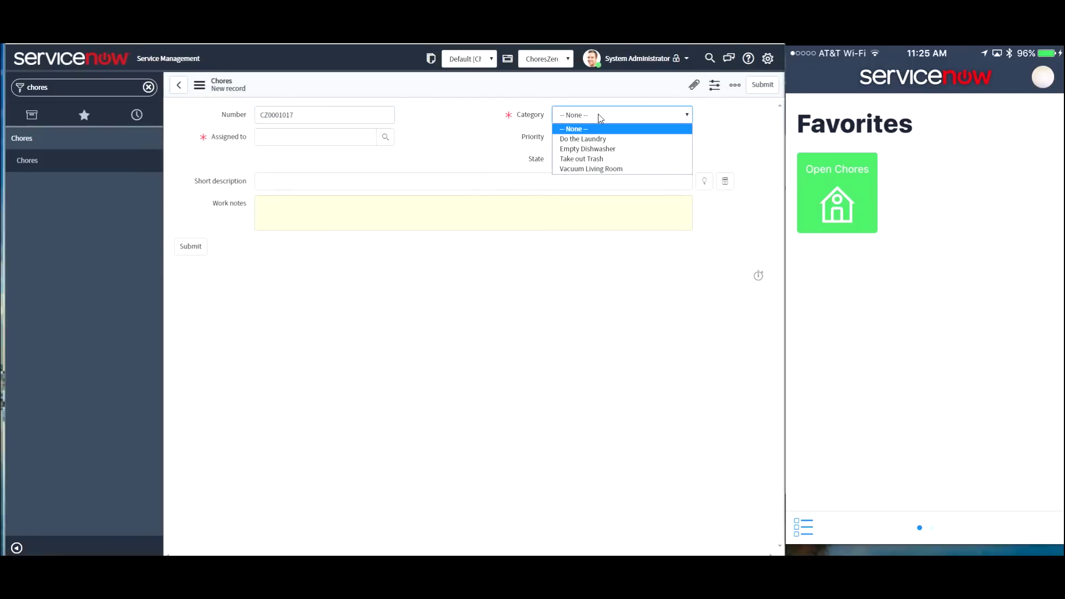
left_click(588, 149)
left_click(305, 138)
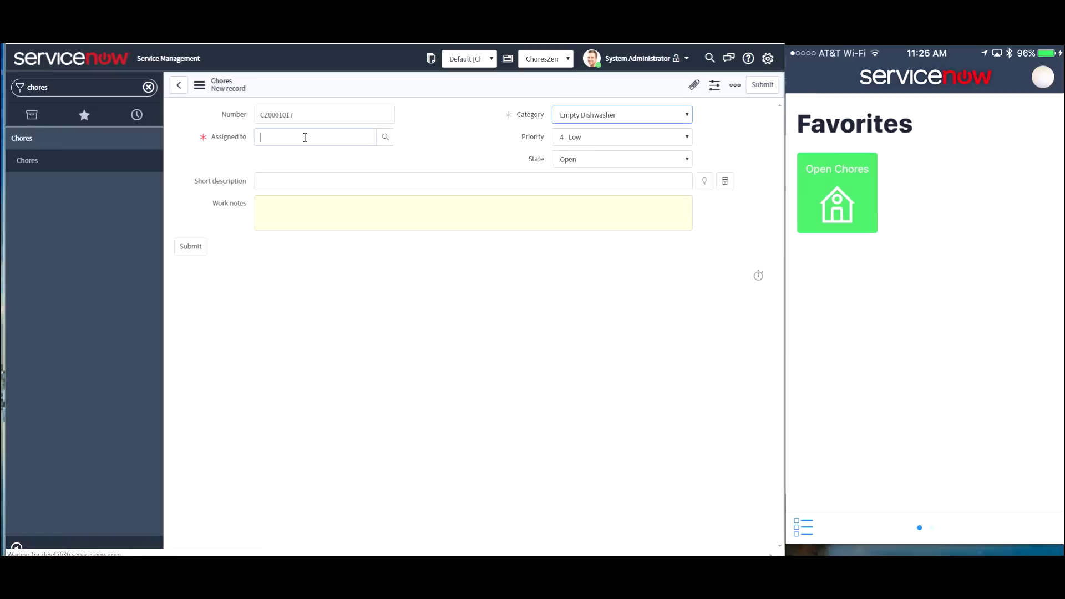
type("A")
left_click(273, 161)
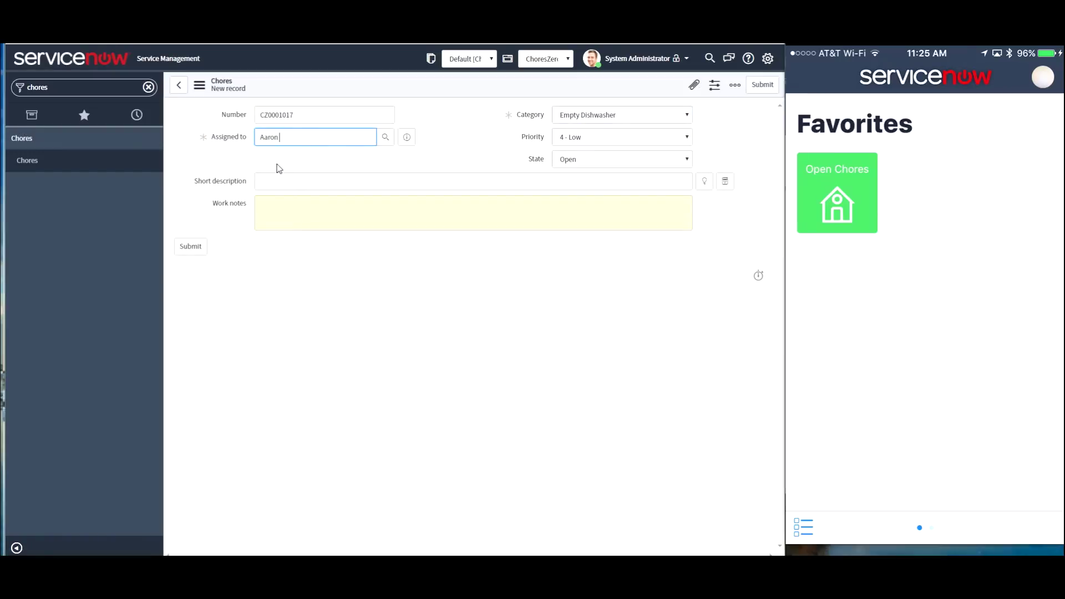
left_click(190, 247)
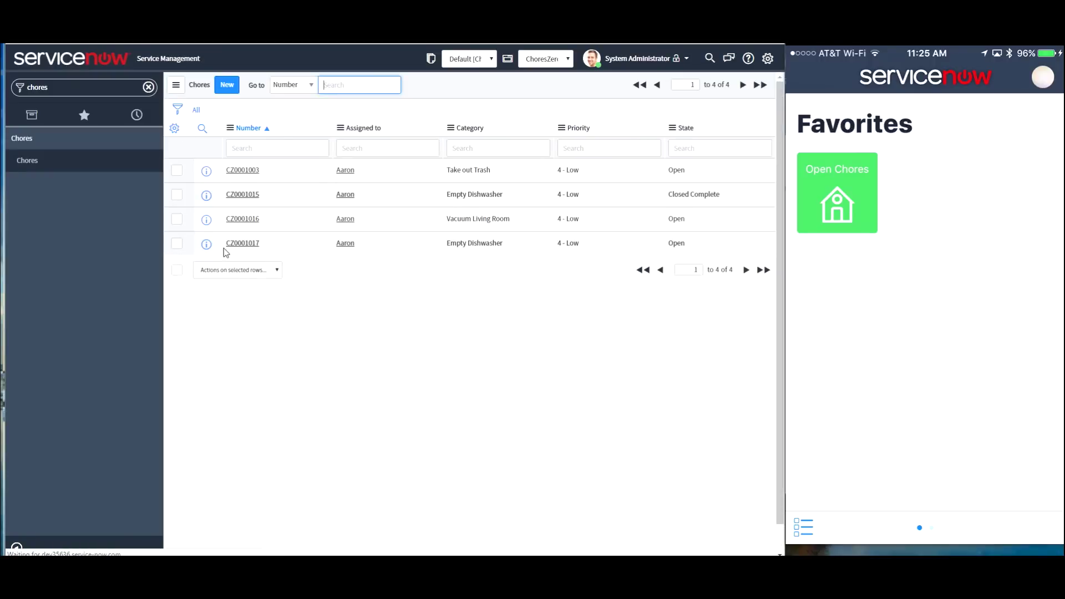